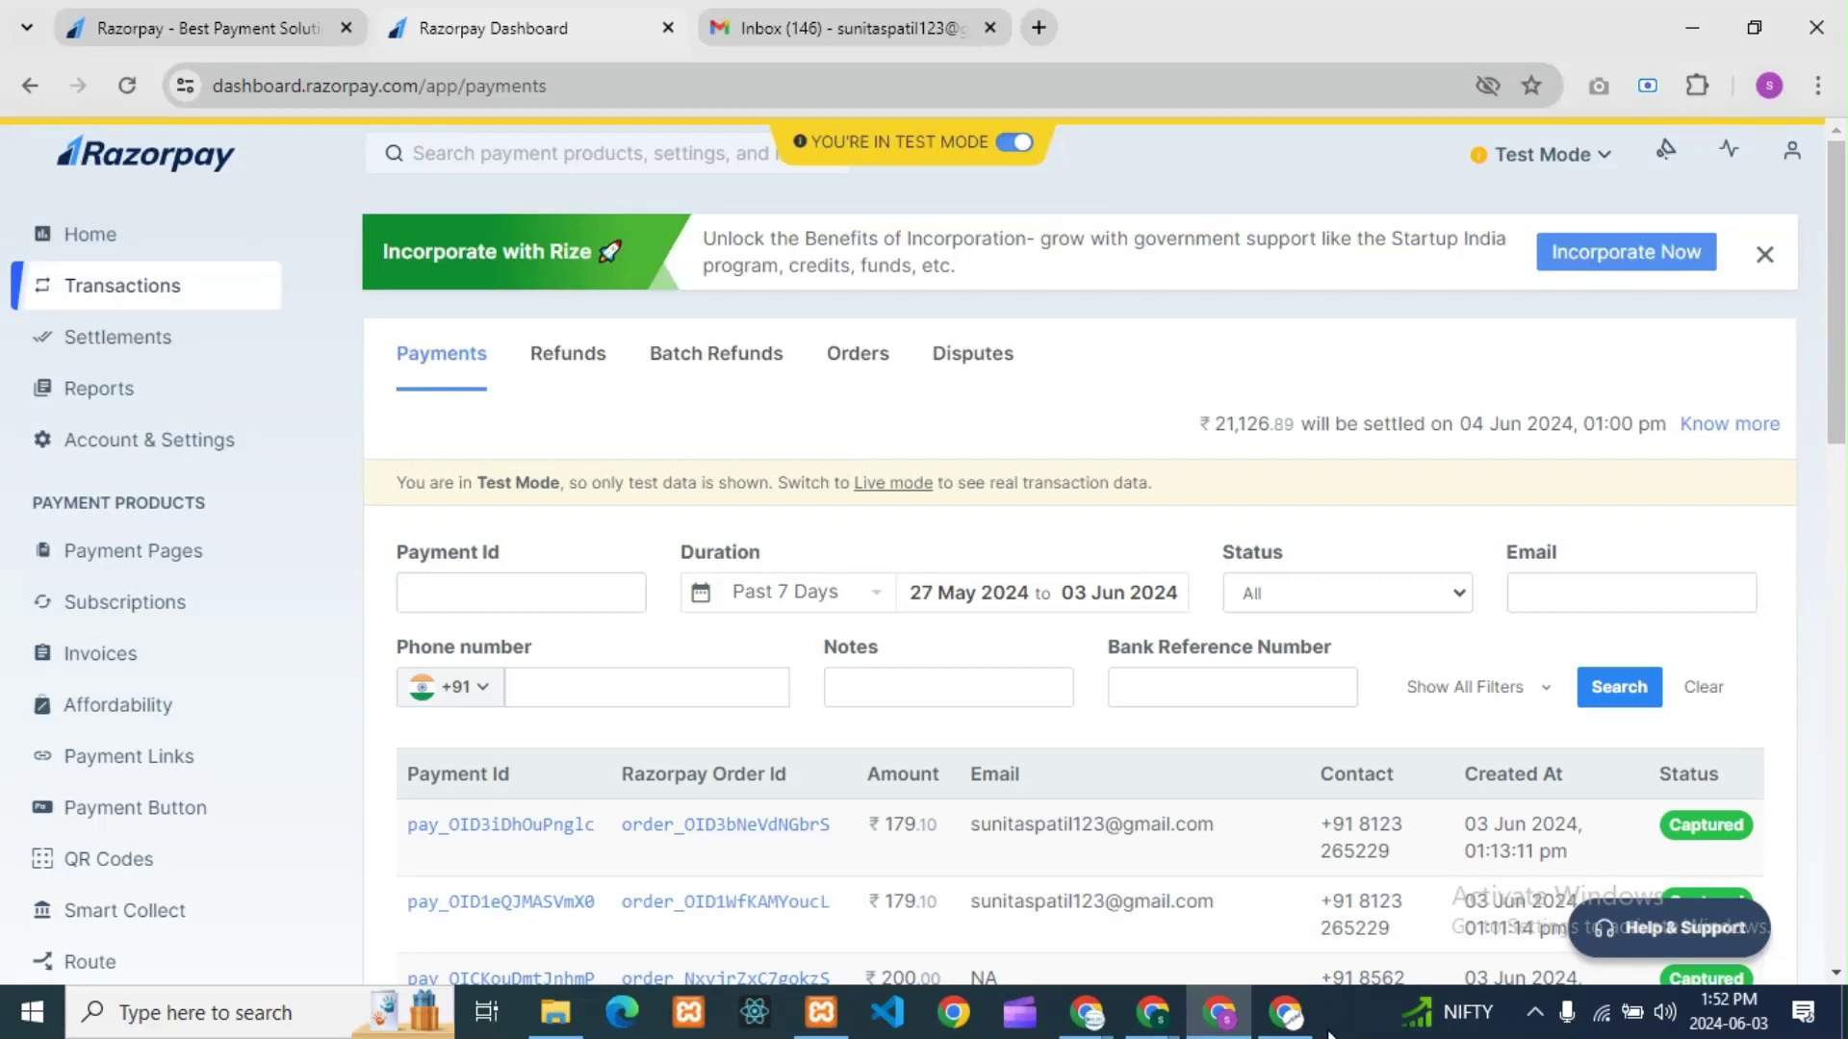
- Scroll the Payment Links table, checking the newest ₹300 link still in Created status
mouse_move(1311, 1032)
left_click(122, 758)
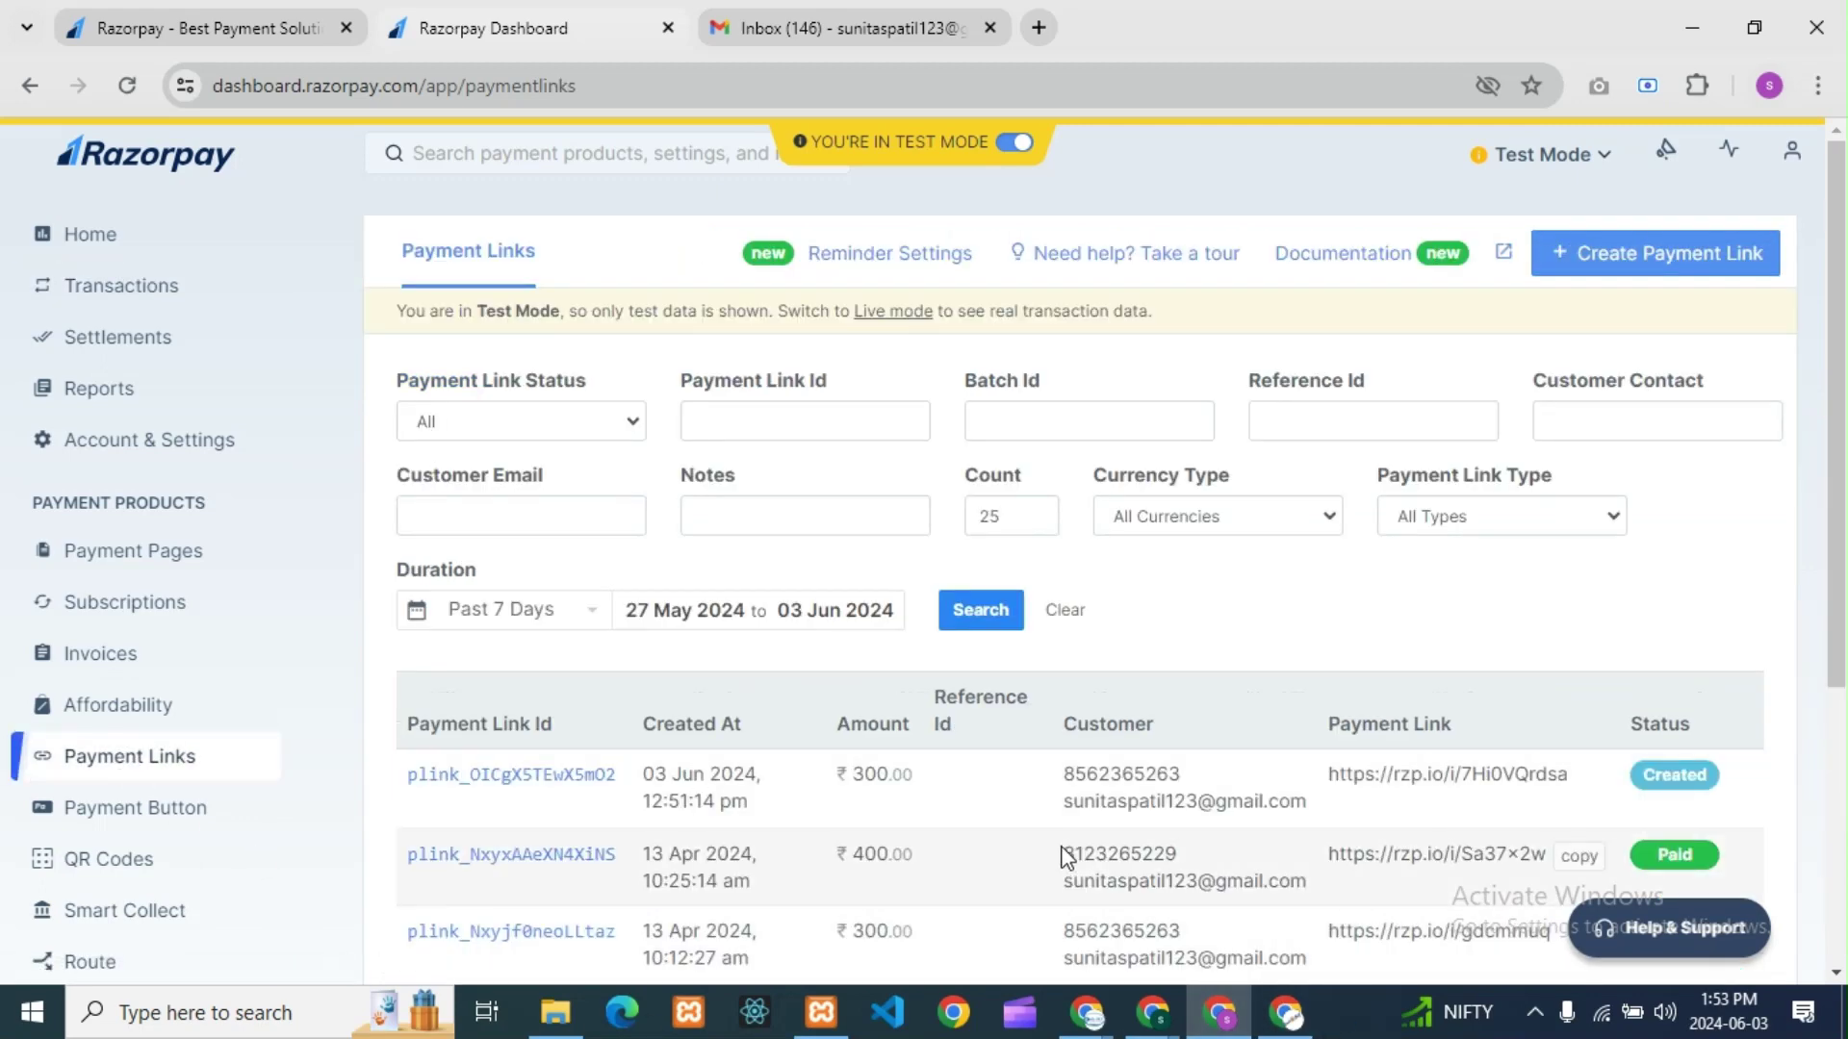
scroll(1065, 855, "down", 4)
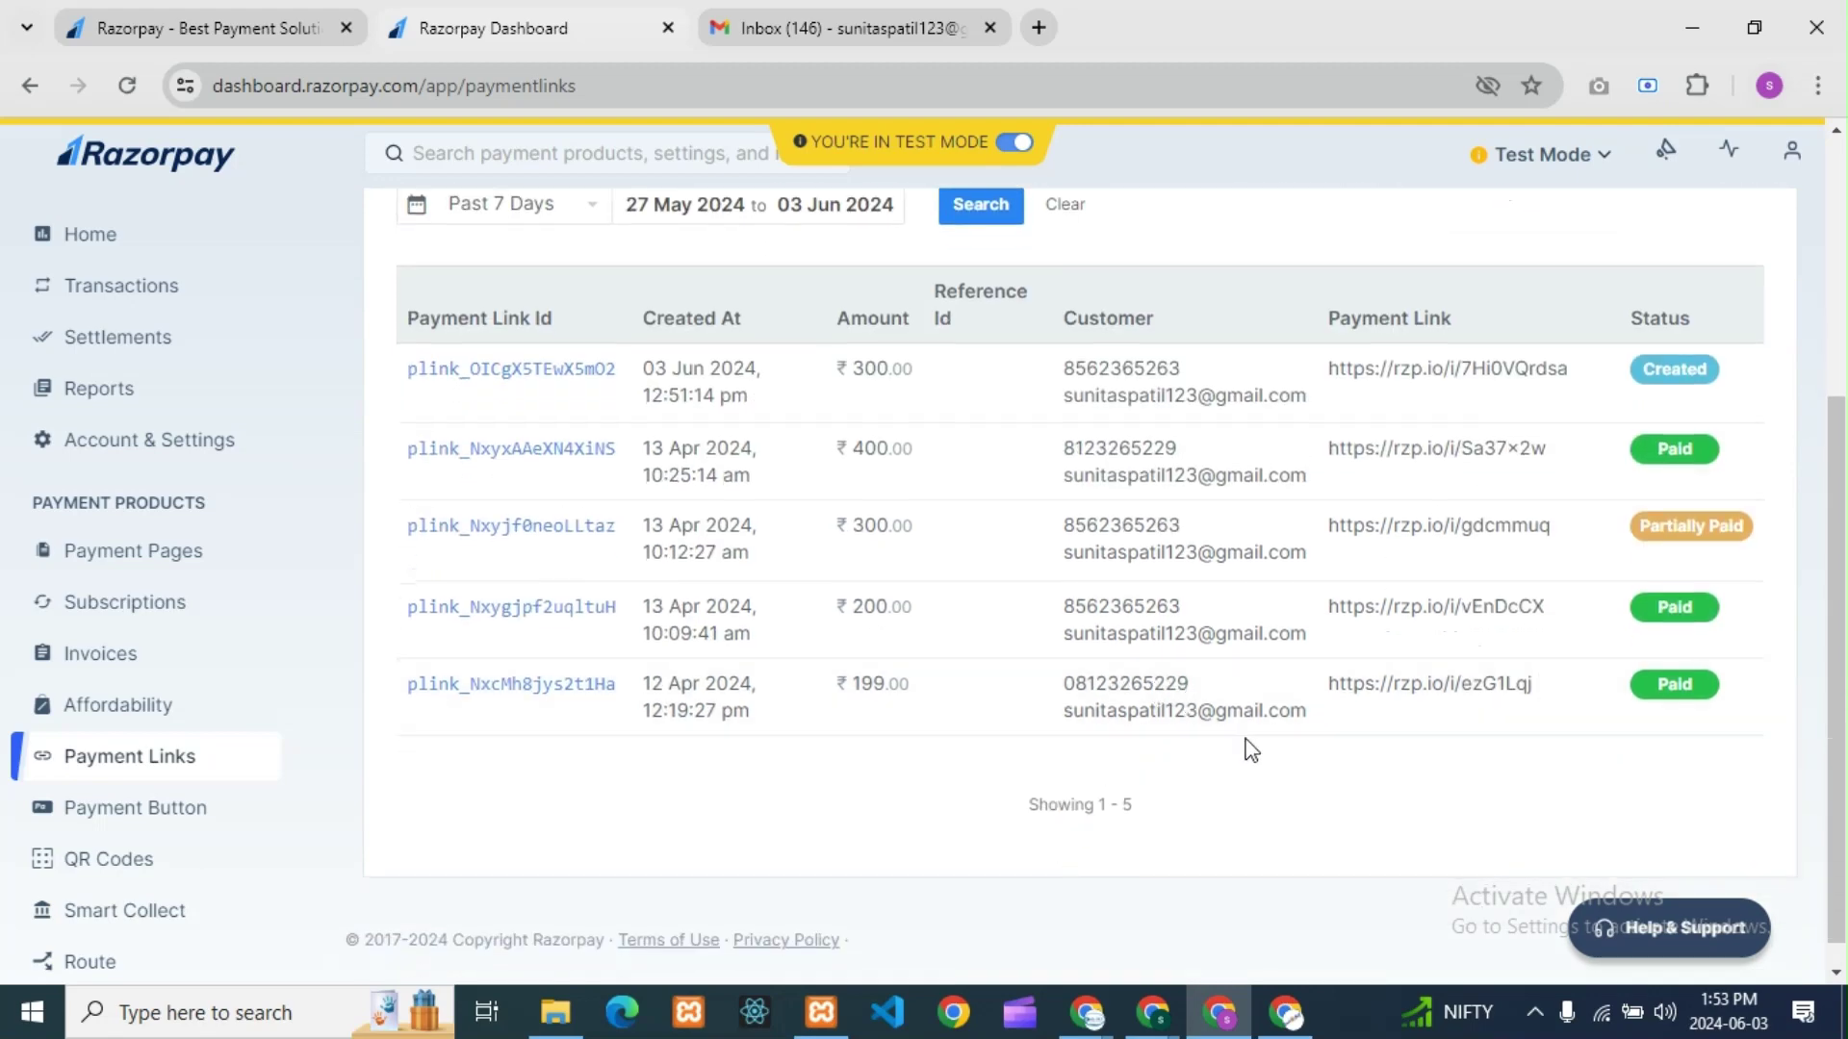
mouse_move(1439, 408)
scroll(1452, 801, "up", 1)
mouse_move(1596, 529)
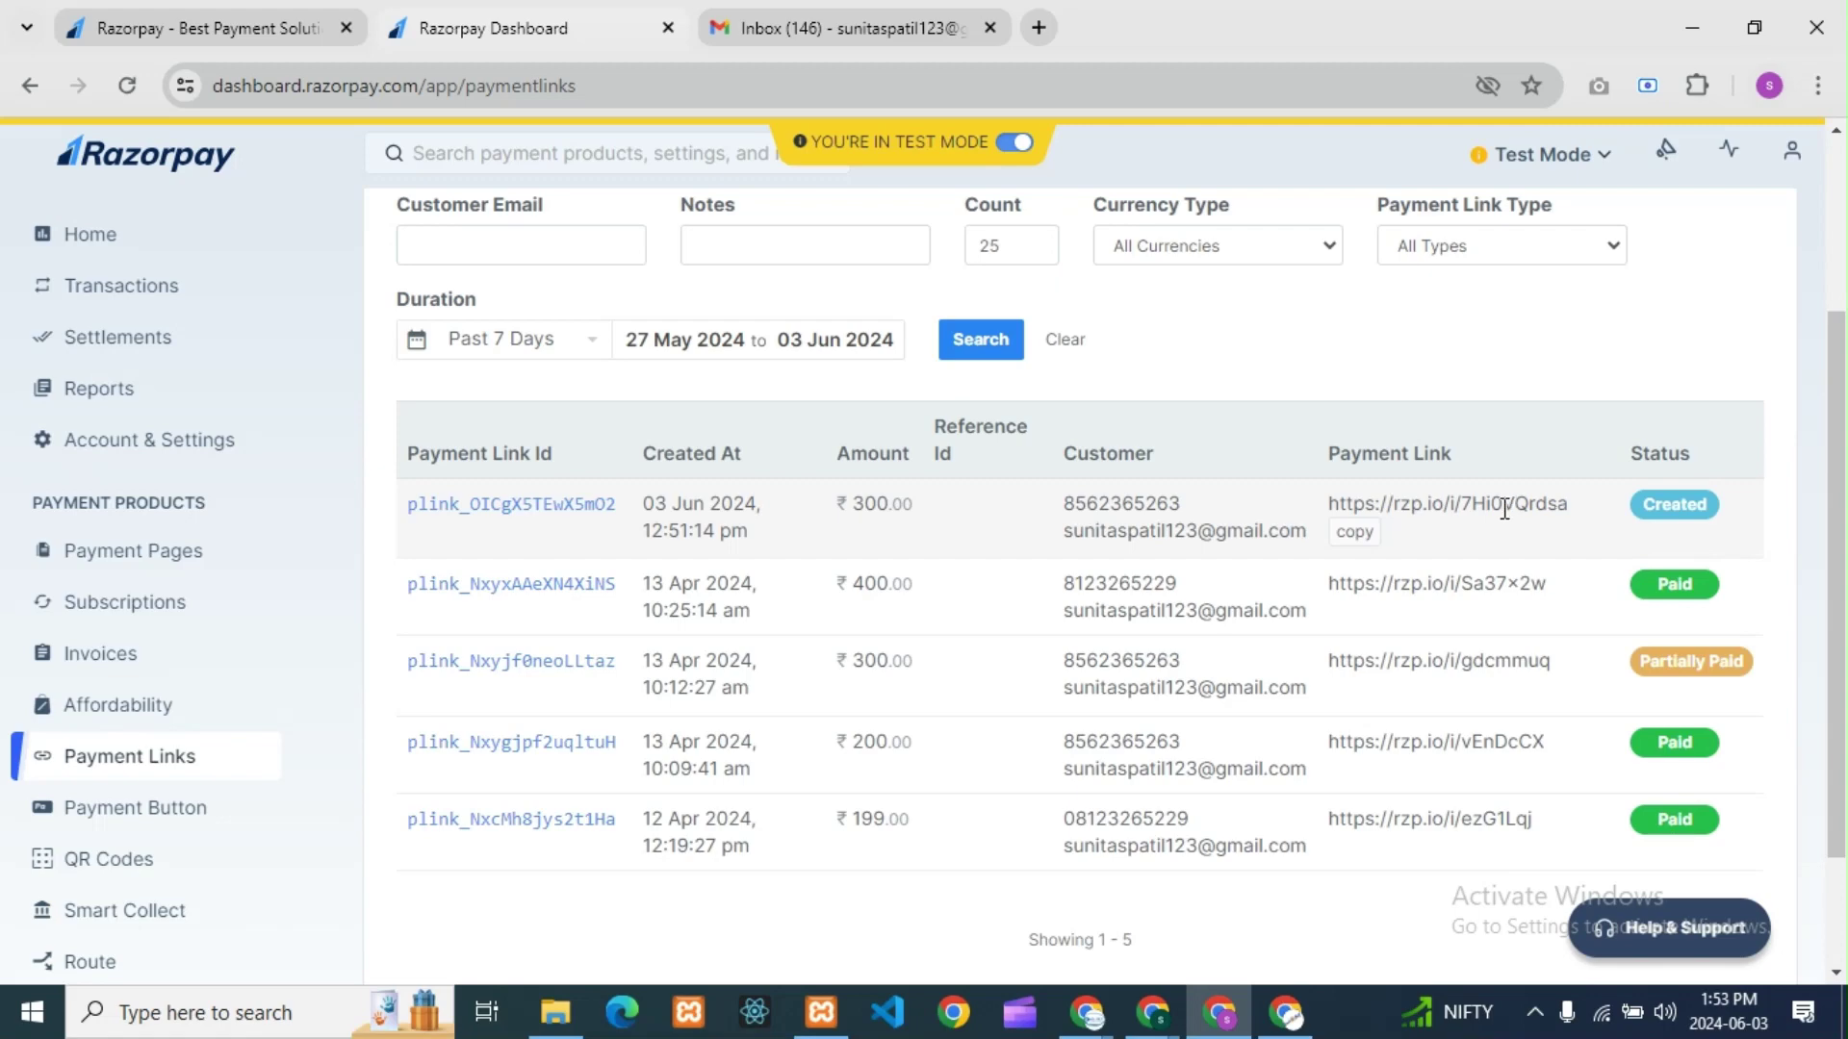
mouse_move(1294, 758)
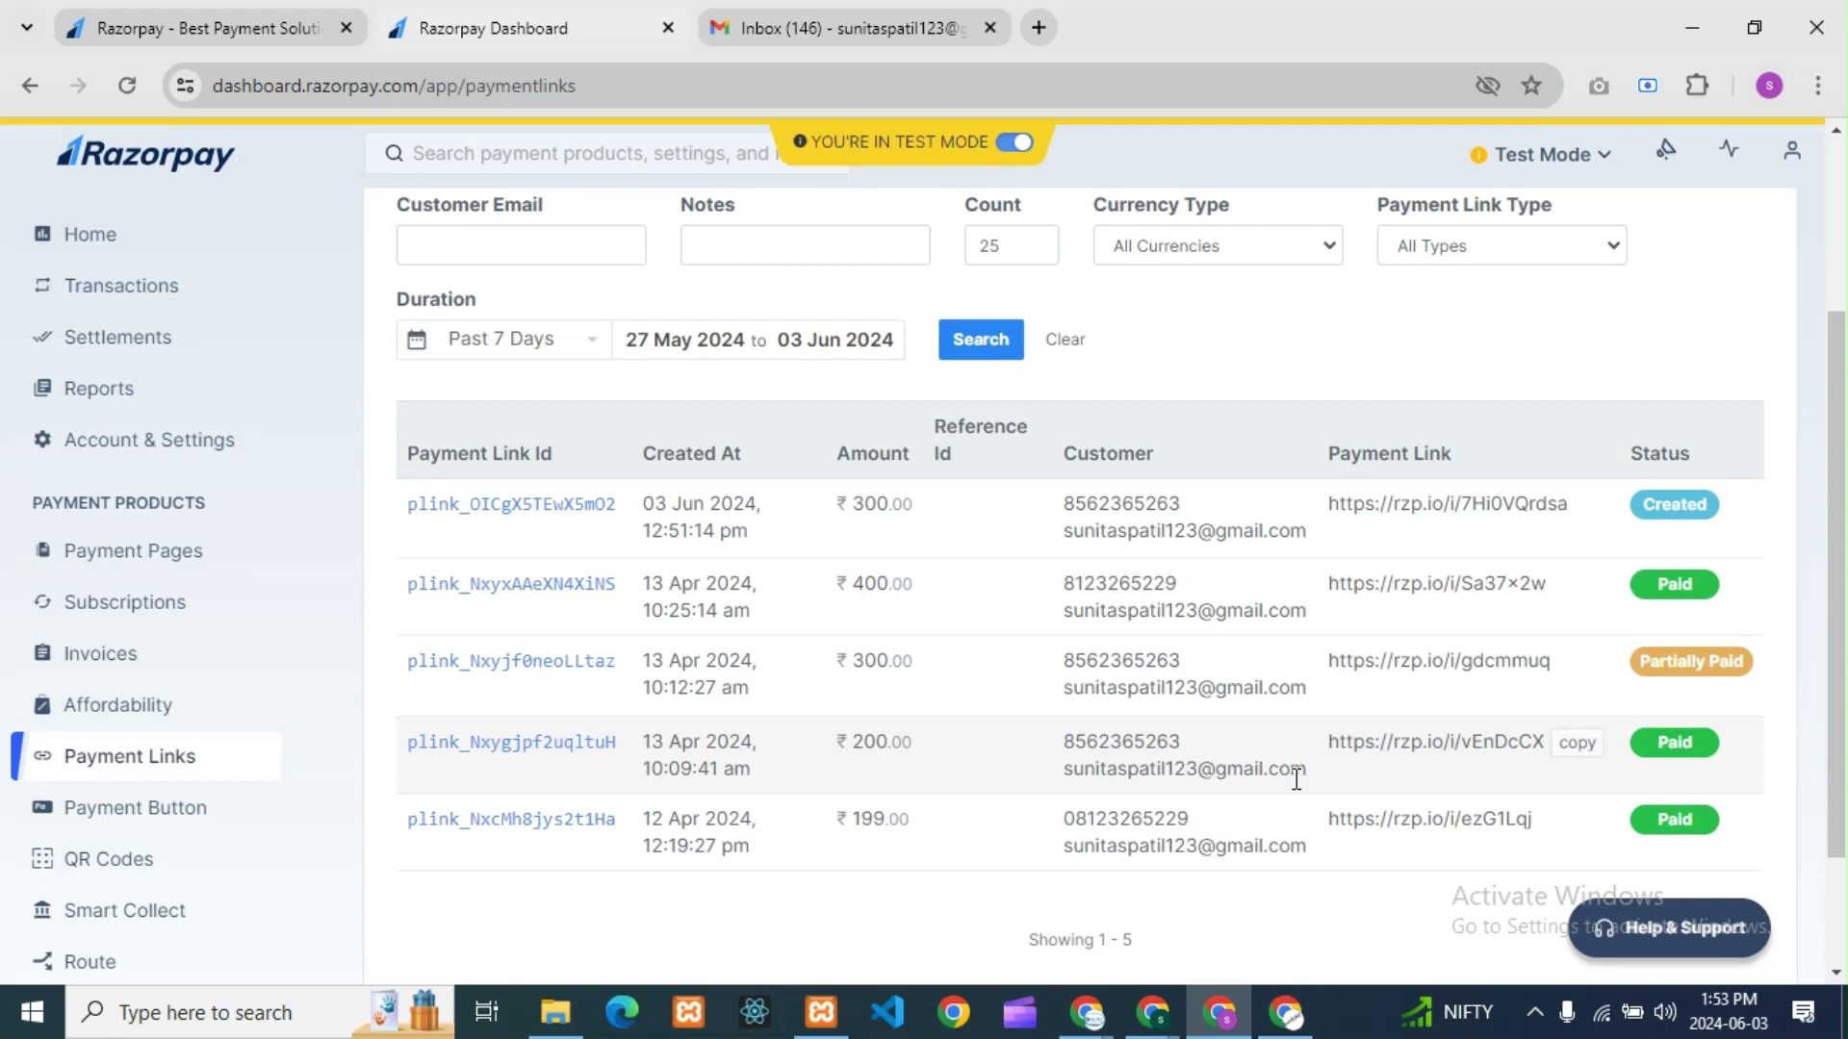
scroll(1347, 763, "up", 3)
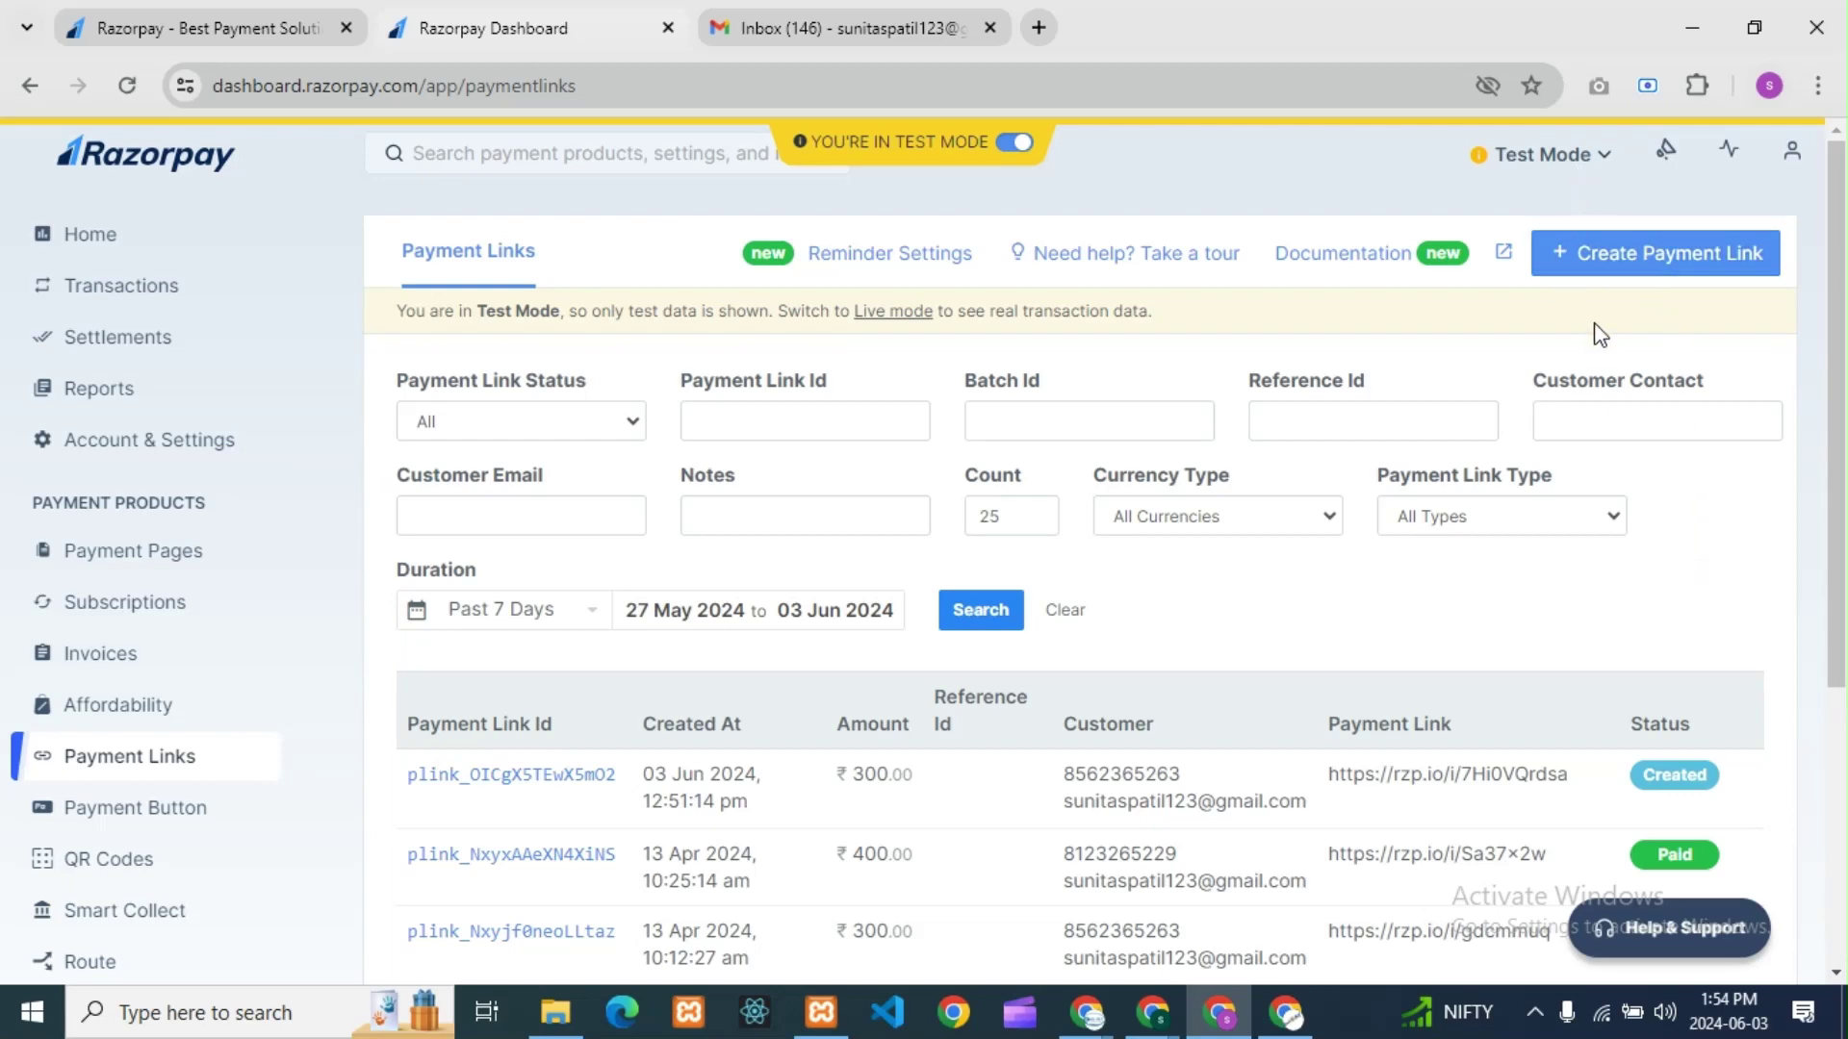
- Start a blank Standard Payment Link form with Notify via Email and Notify via SMS ticked
left_click(1637, 258)
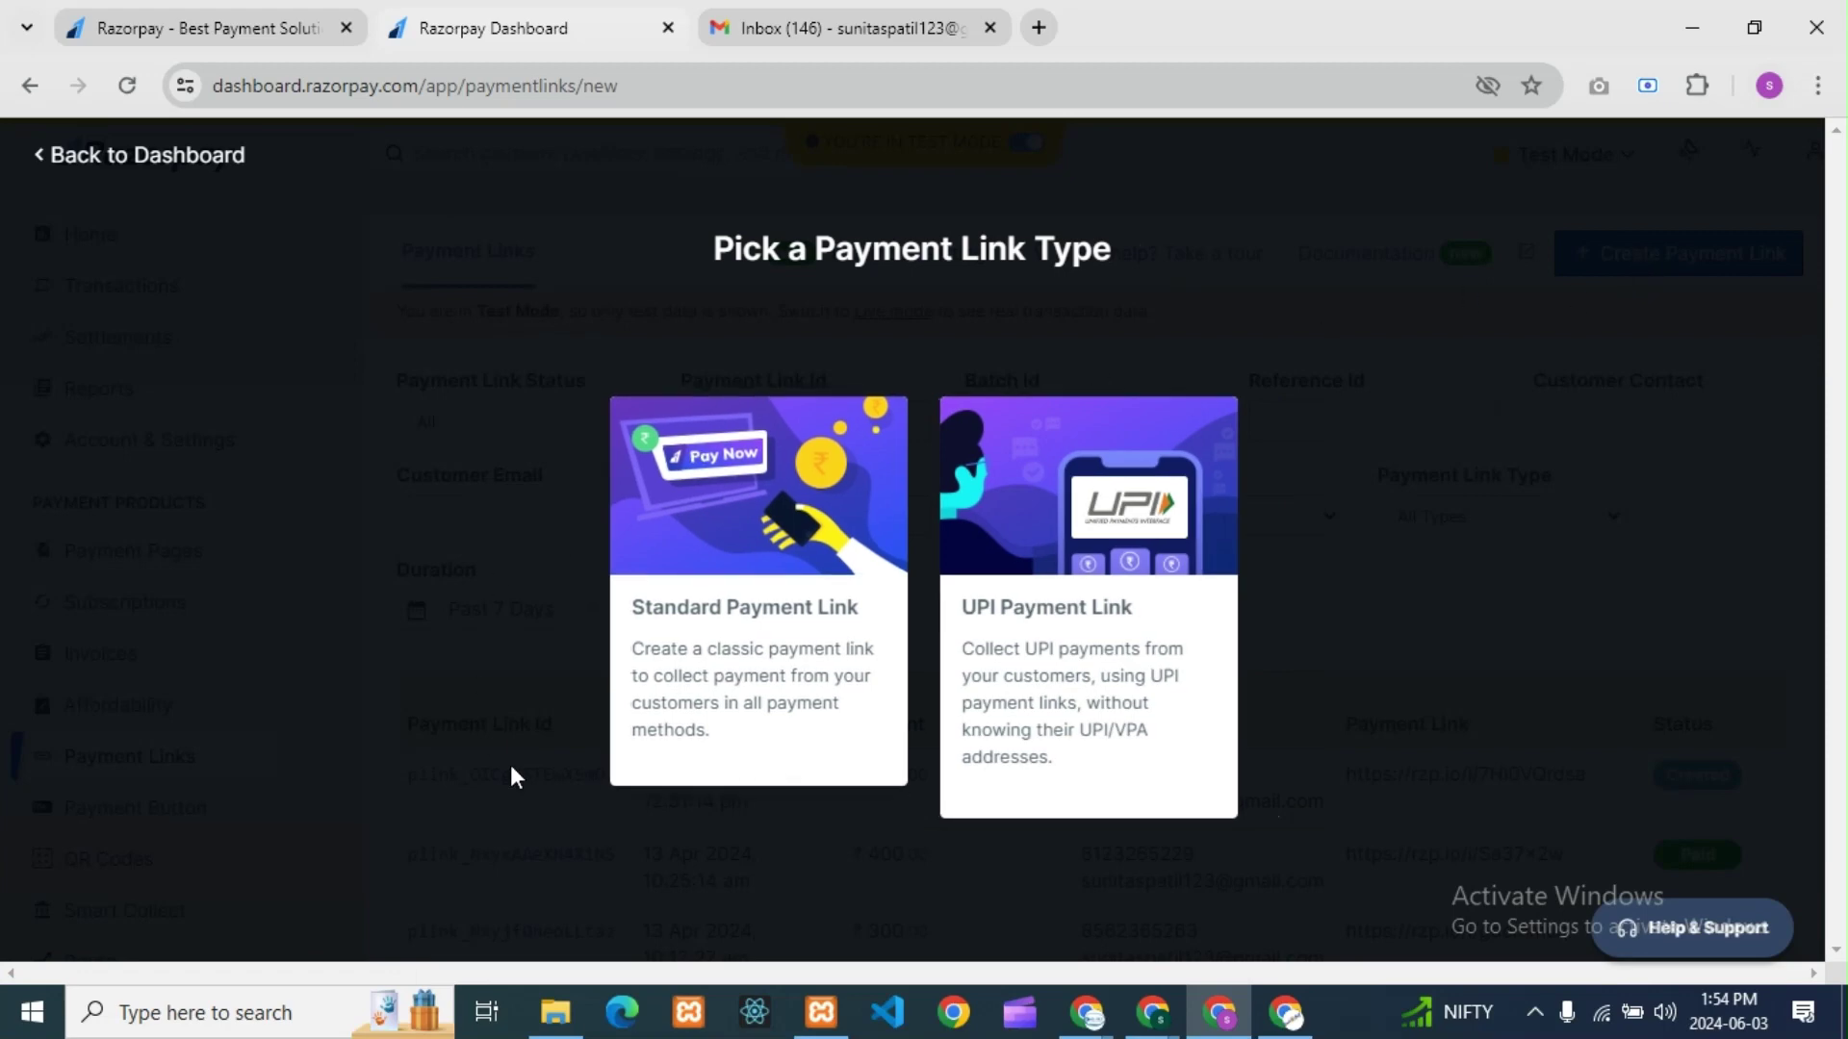
left_click(784, 660)
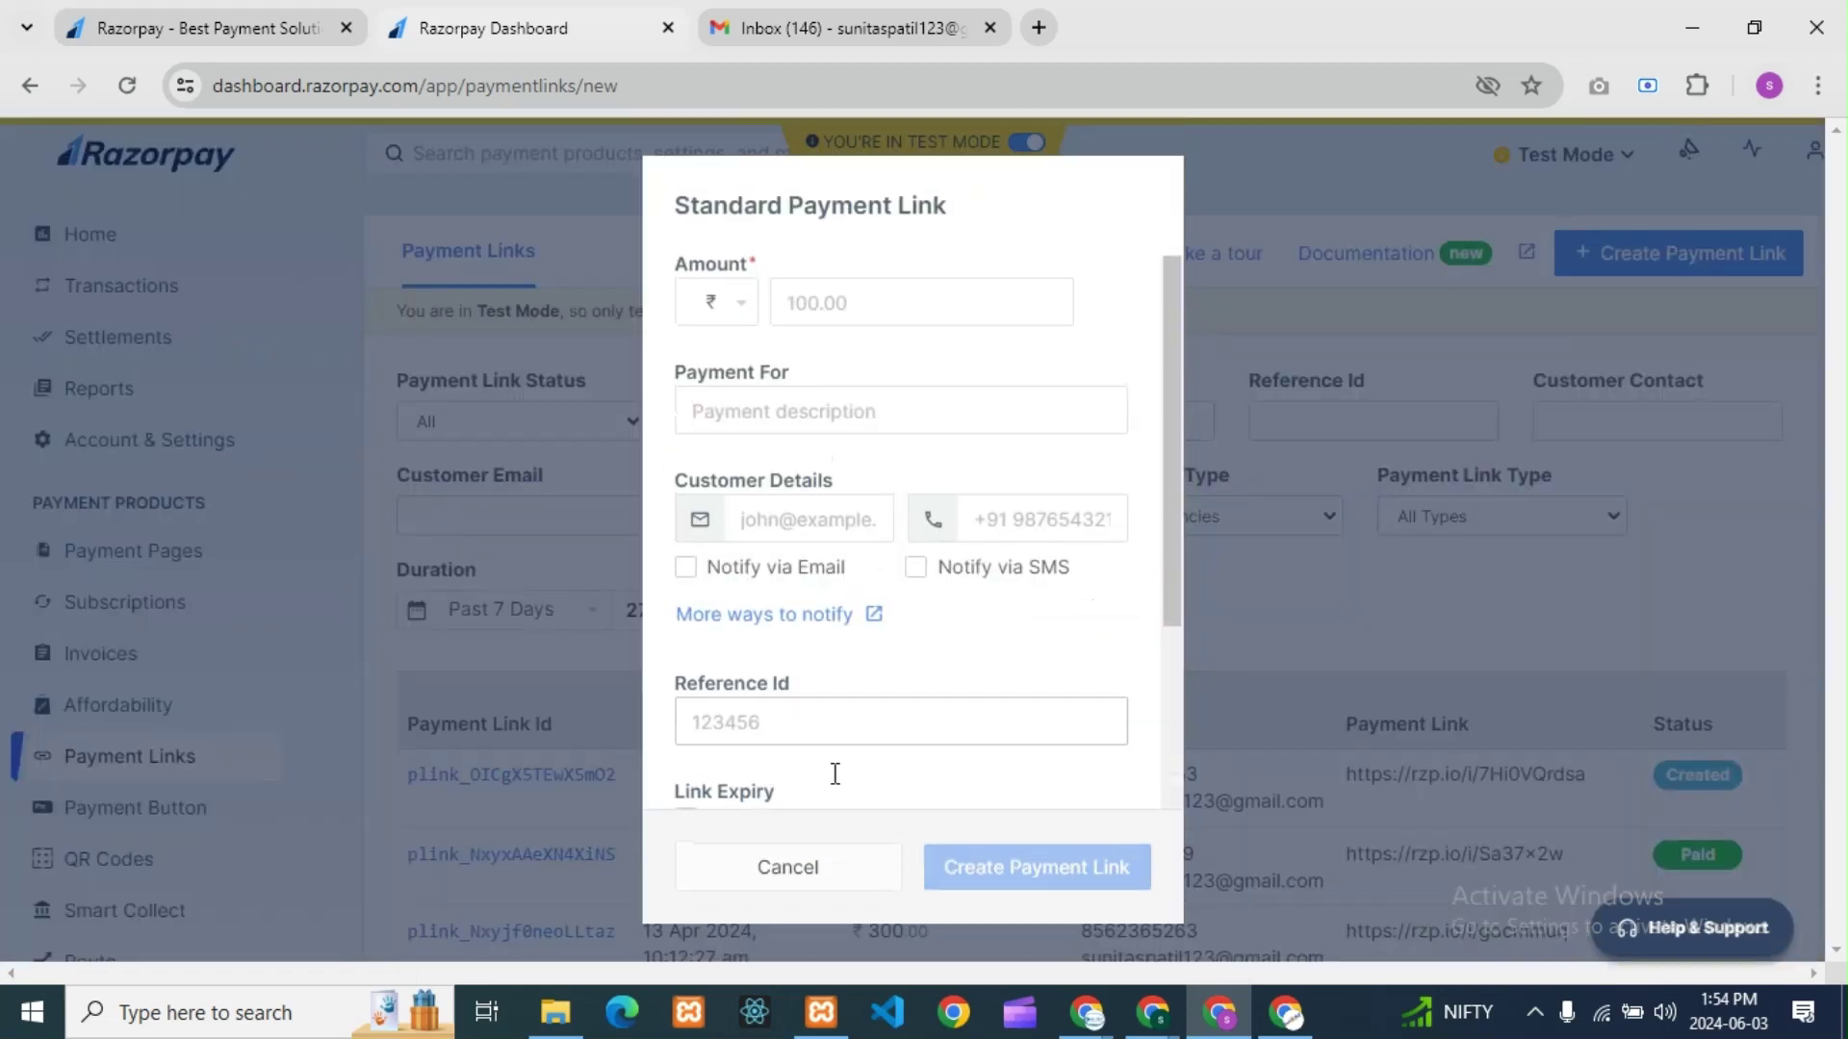
left_click(858, 301)
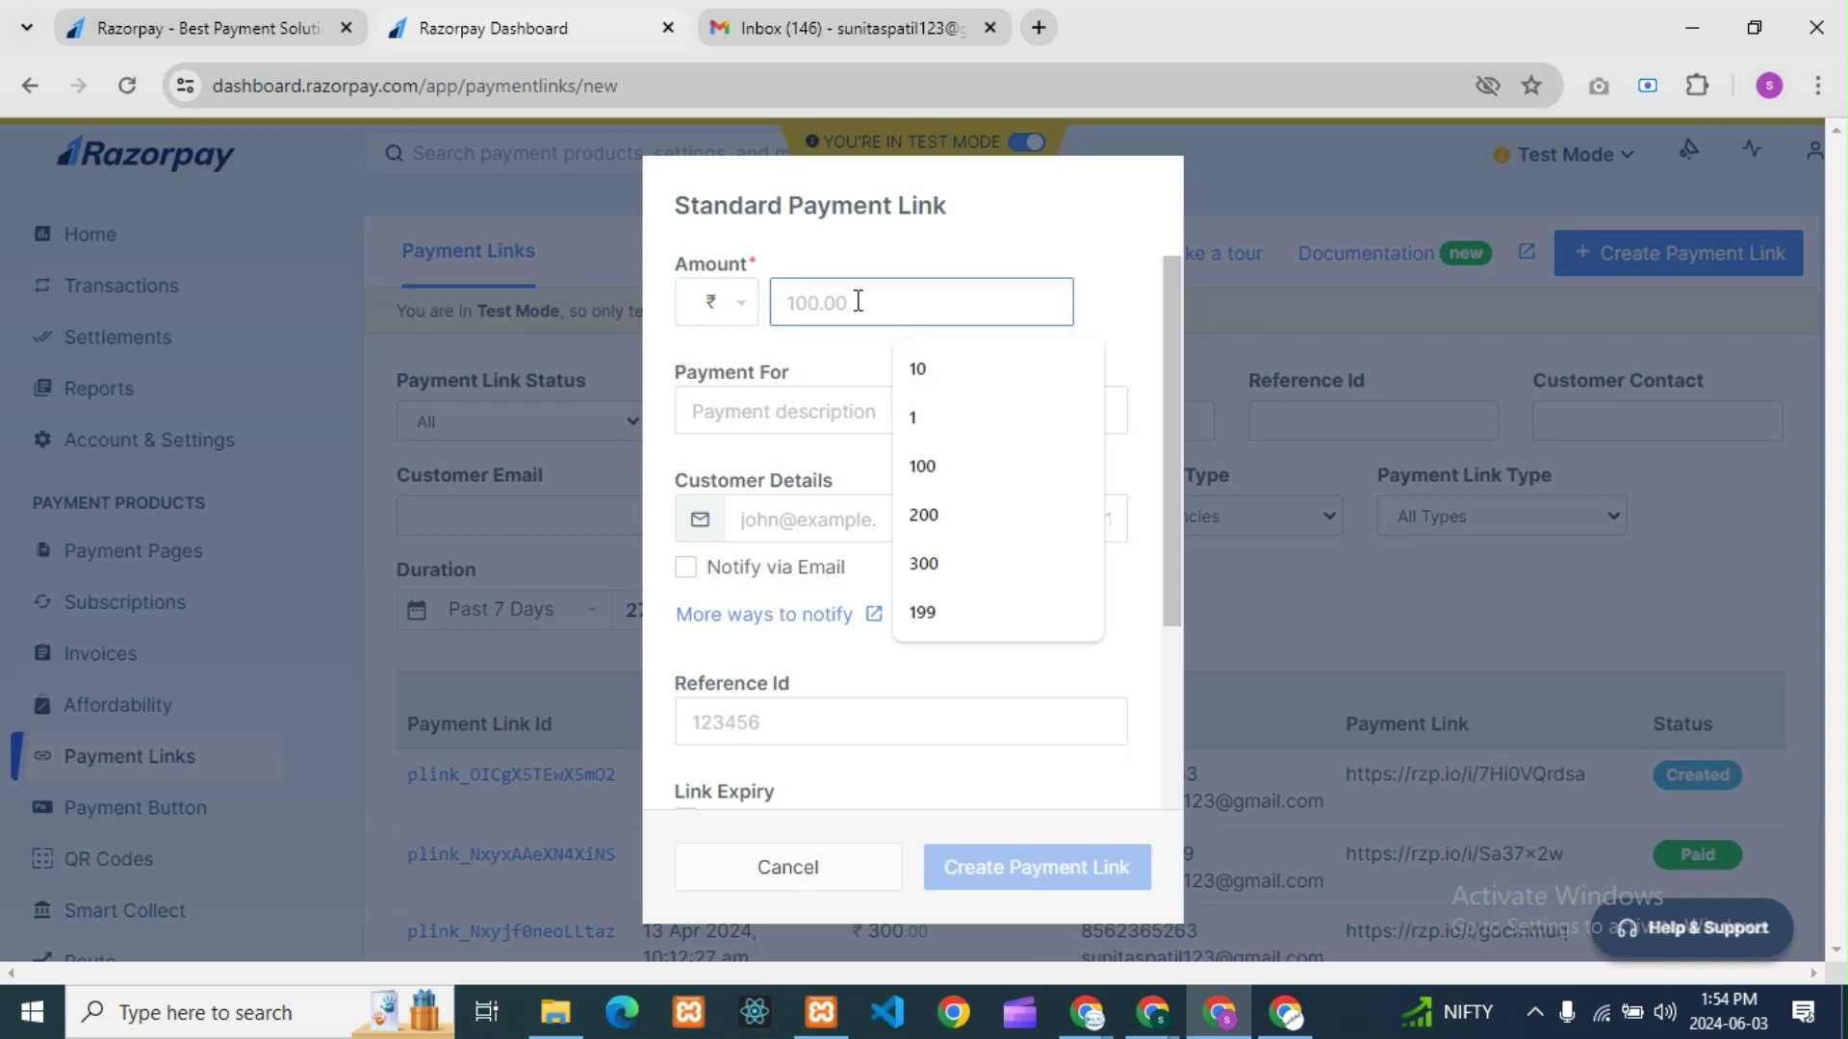
left_click(757, 415)
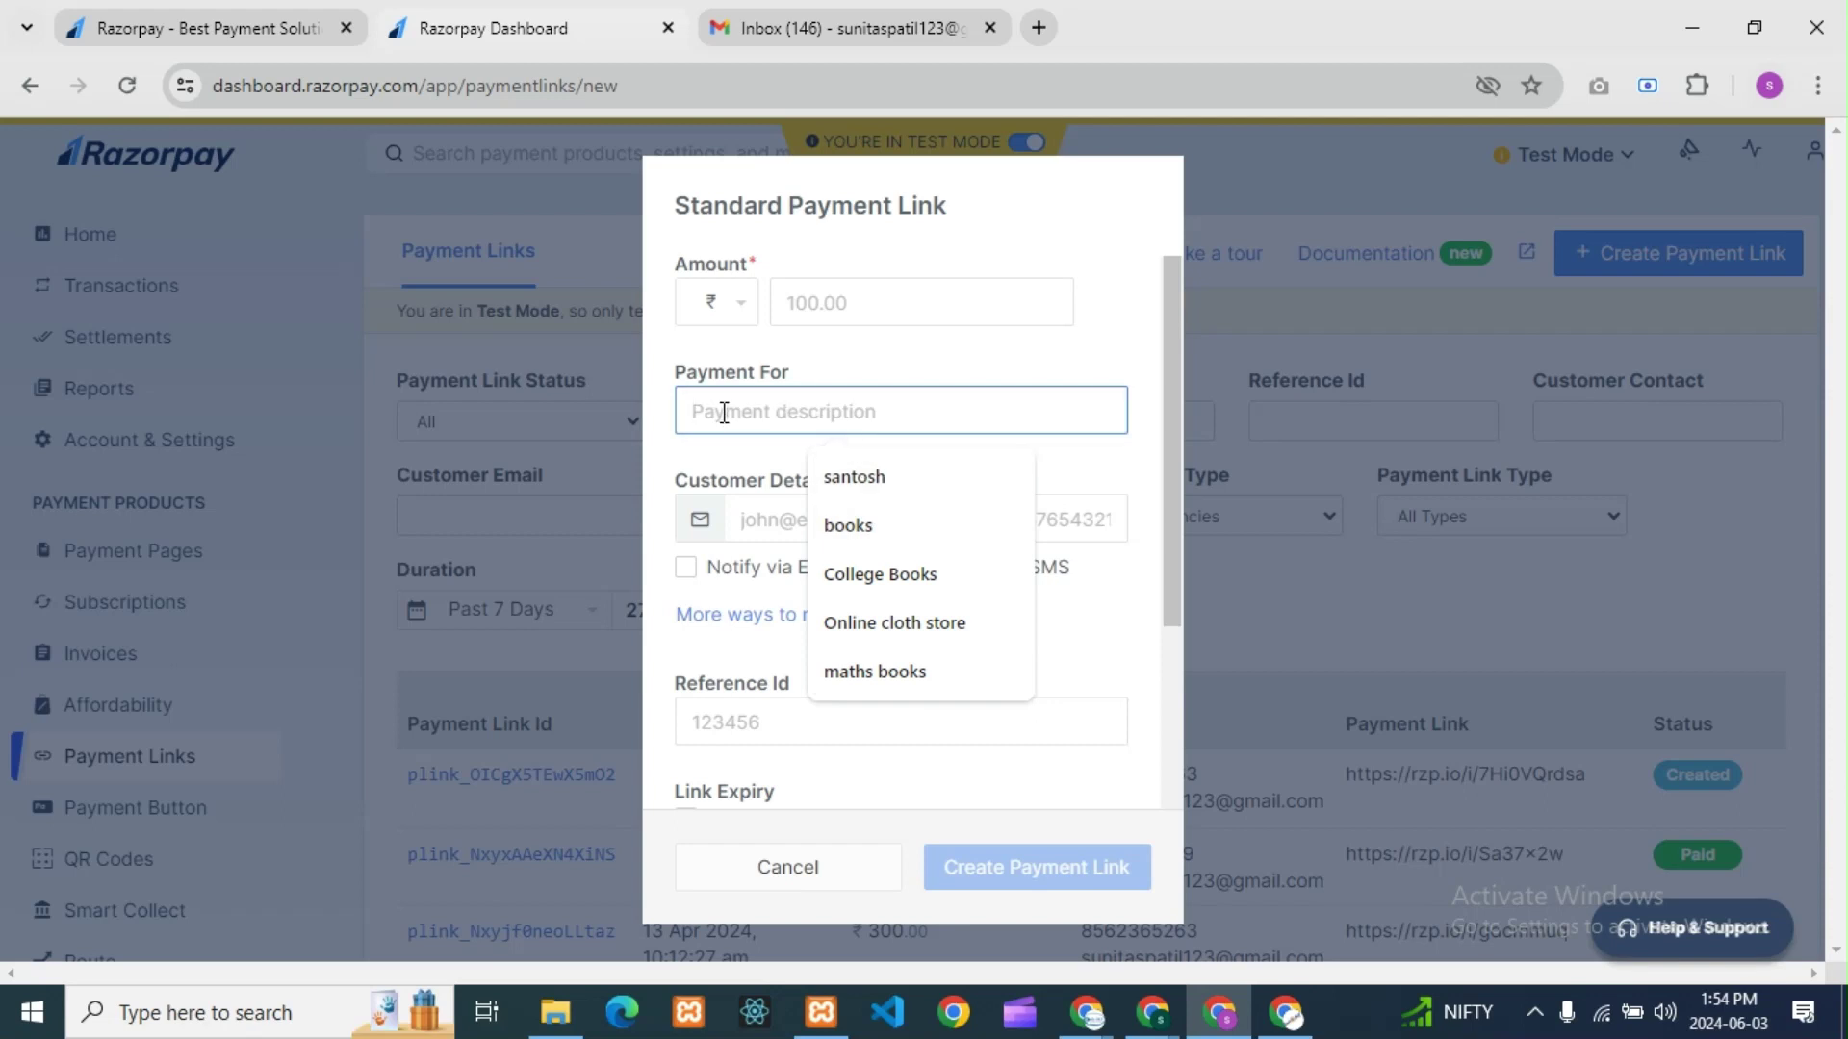
left_click(702, 468)
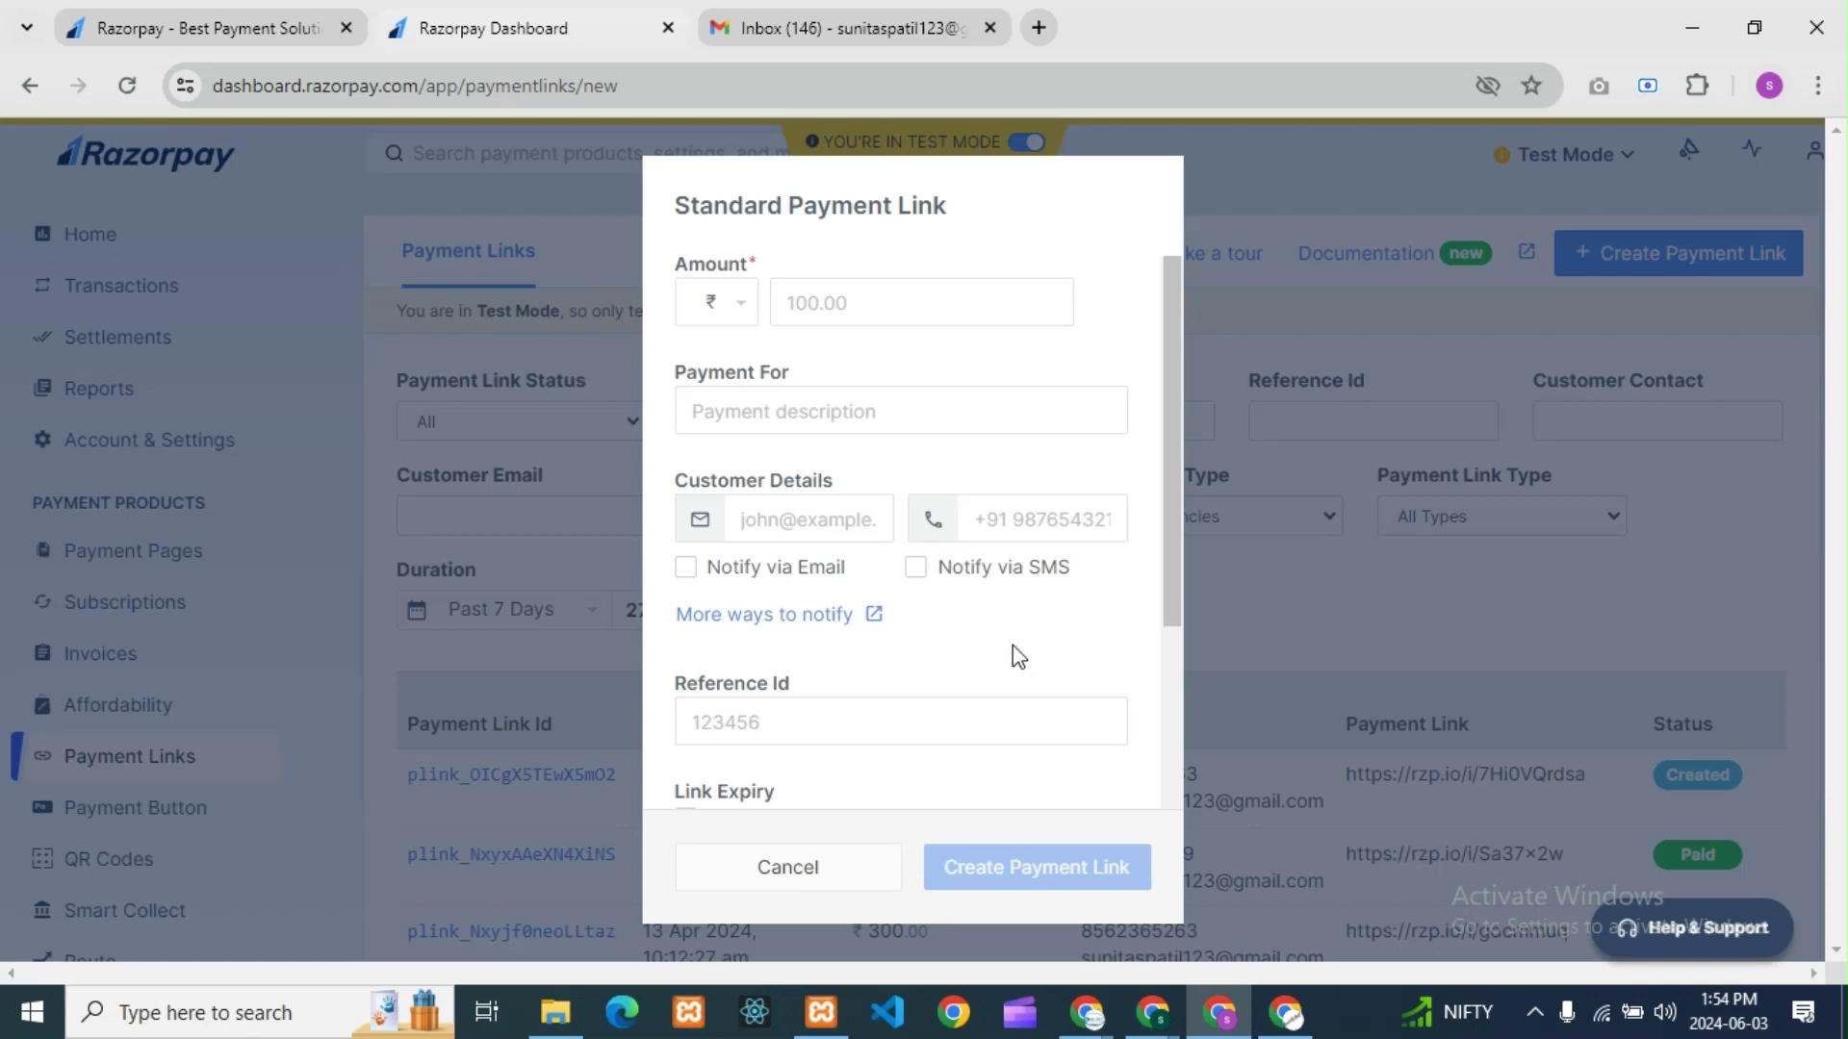
left_click(686, 568)
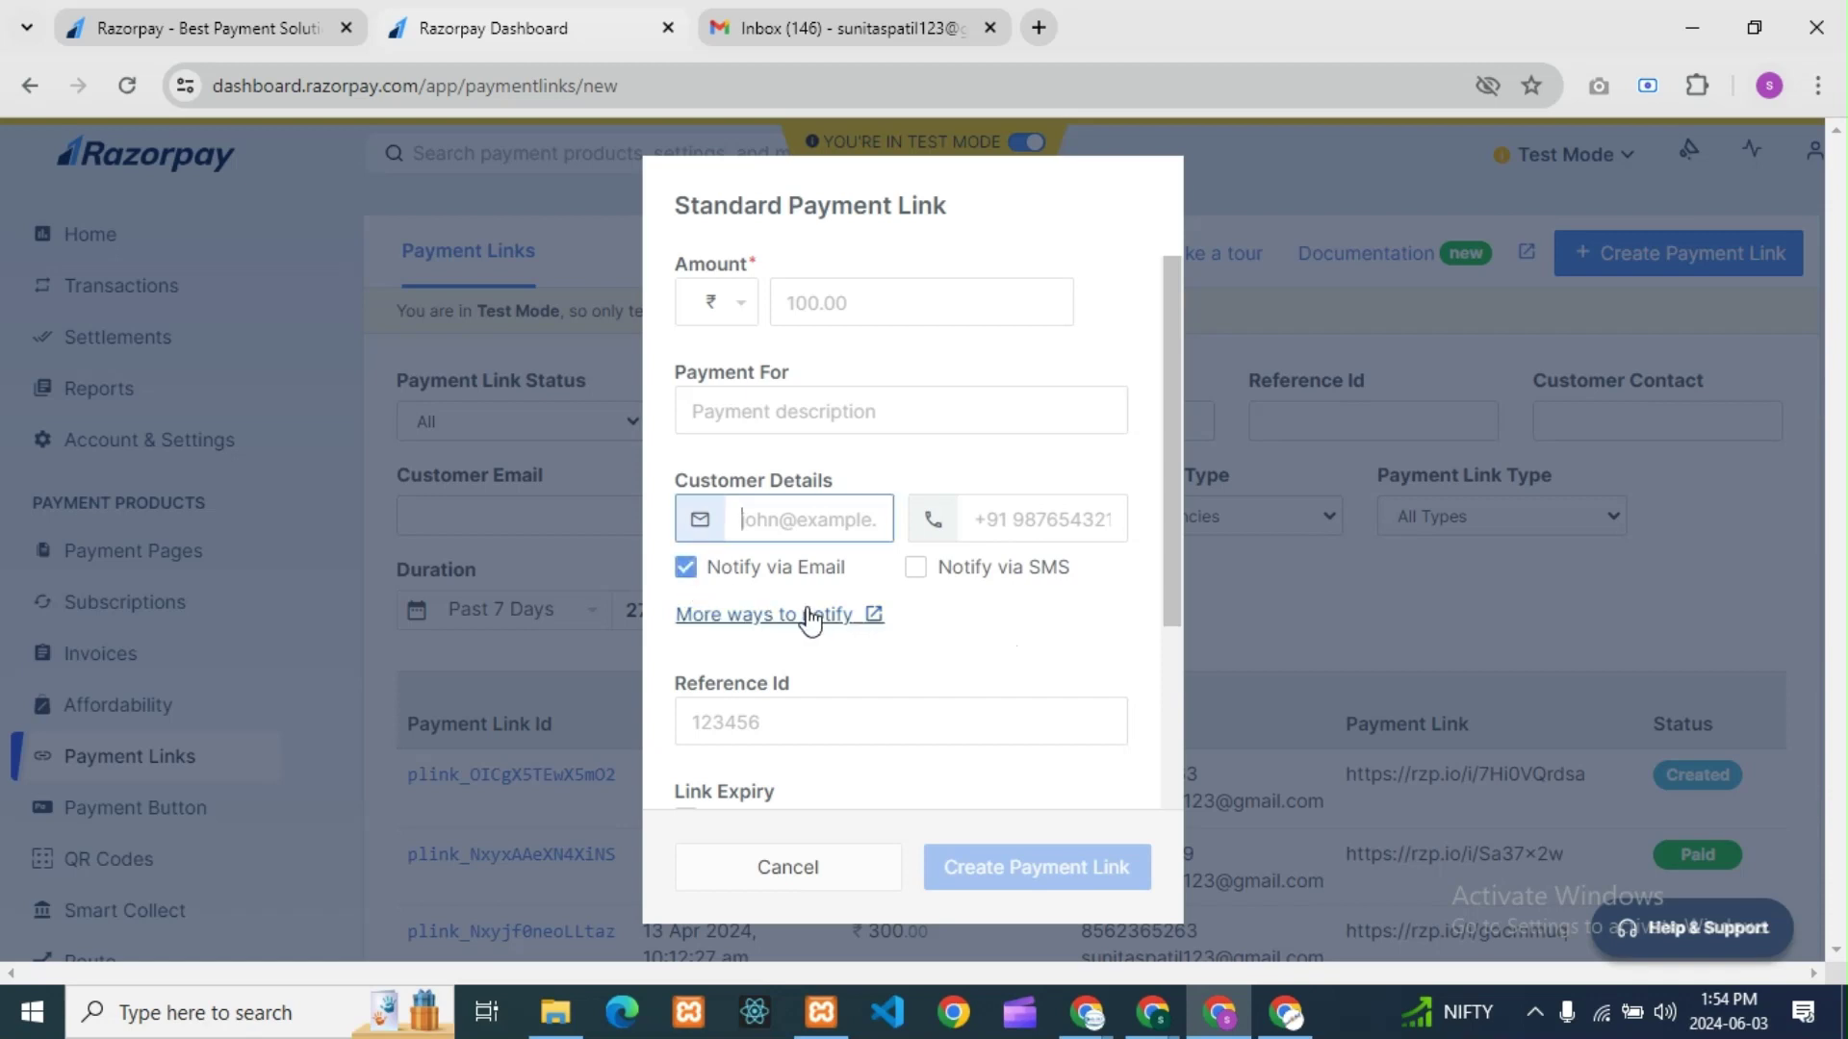
left_click(916, 572)
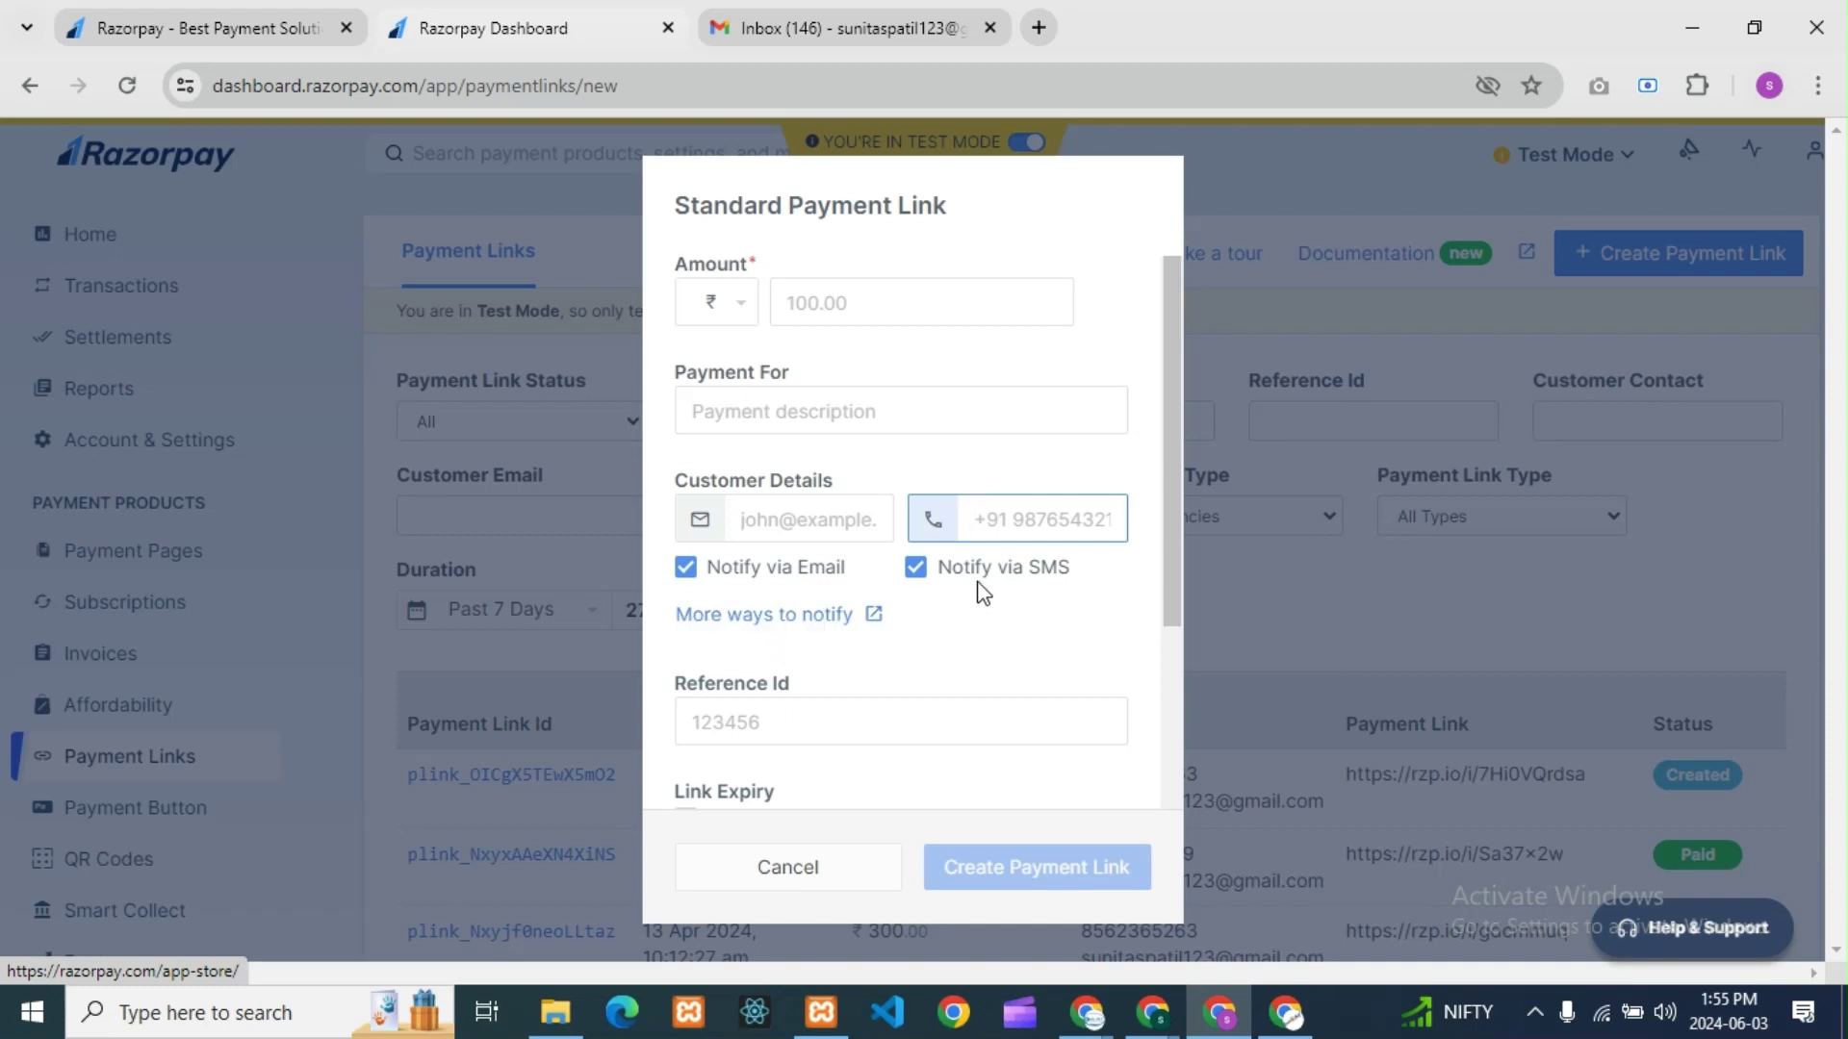
- Try the Link Expiry date picker and No Expiry option without changing the expiry
scroll(919, 587, "down", 3)
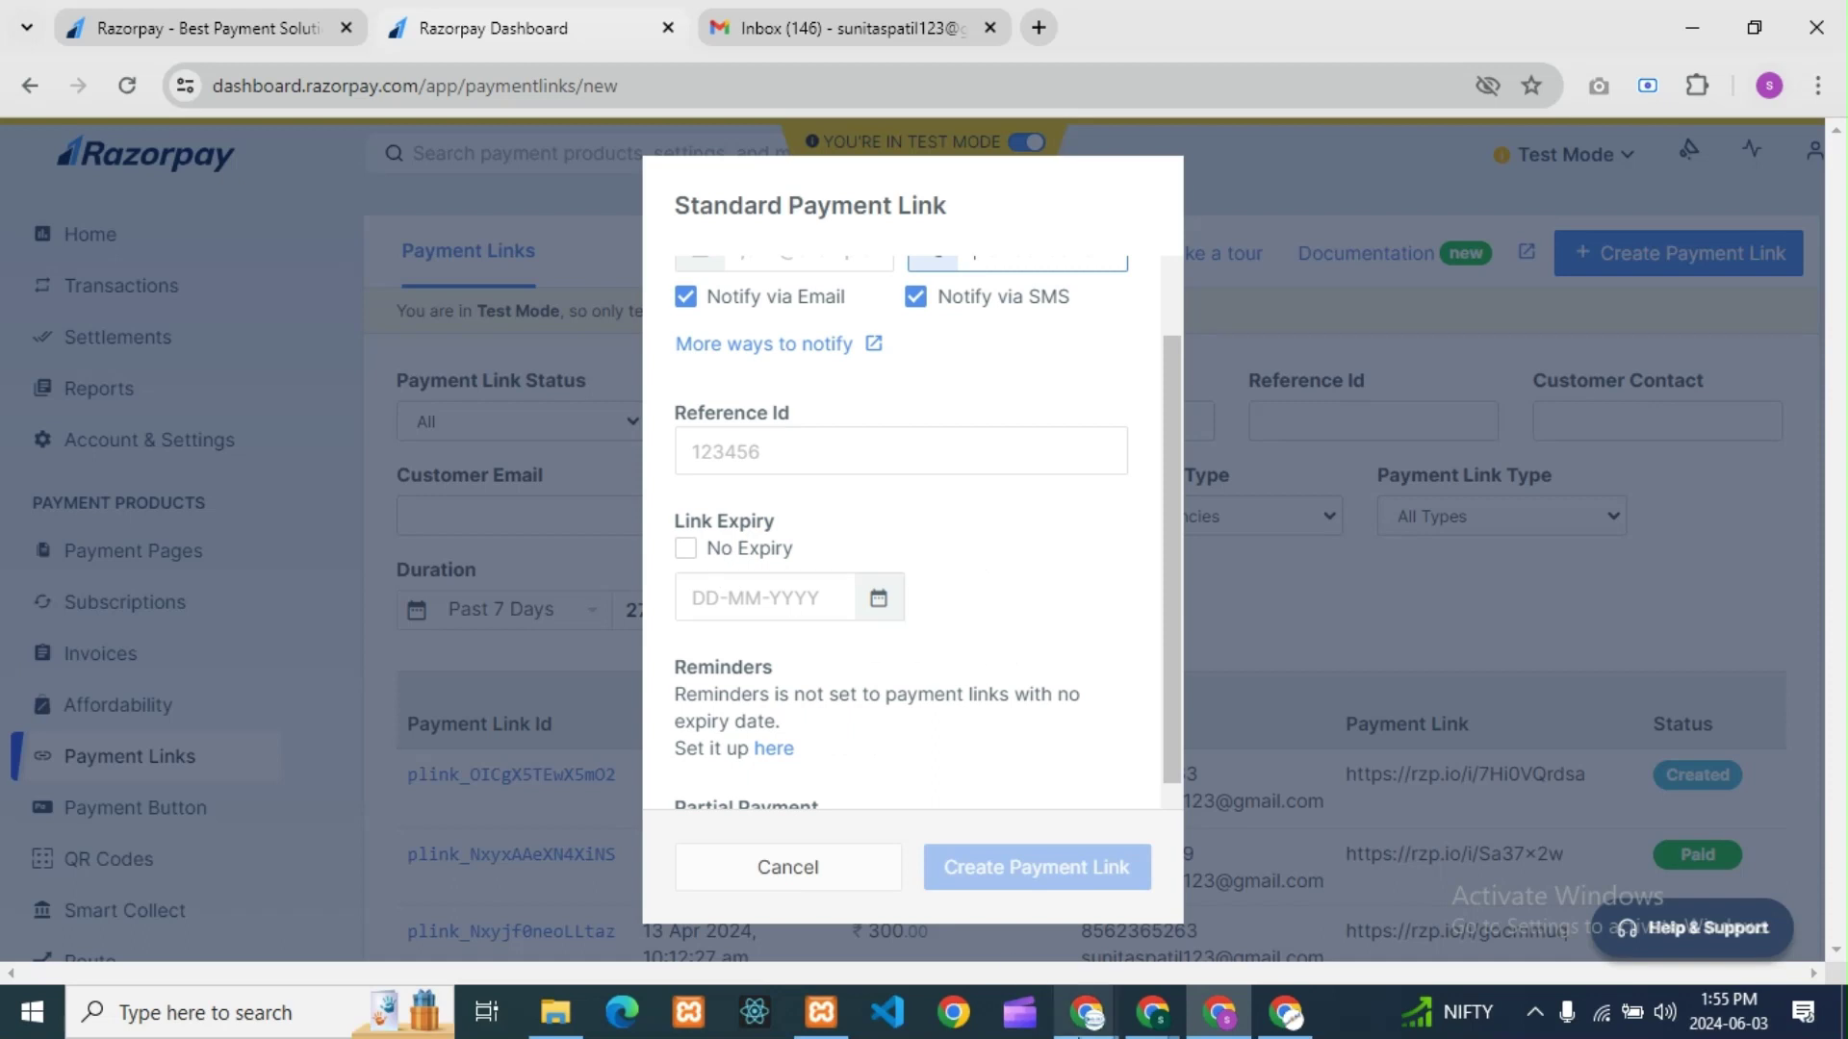
mouse_move(1088, 1013)
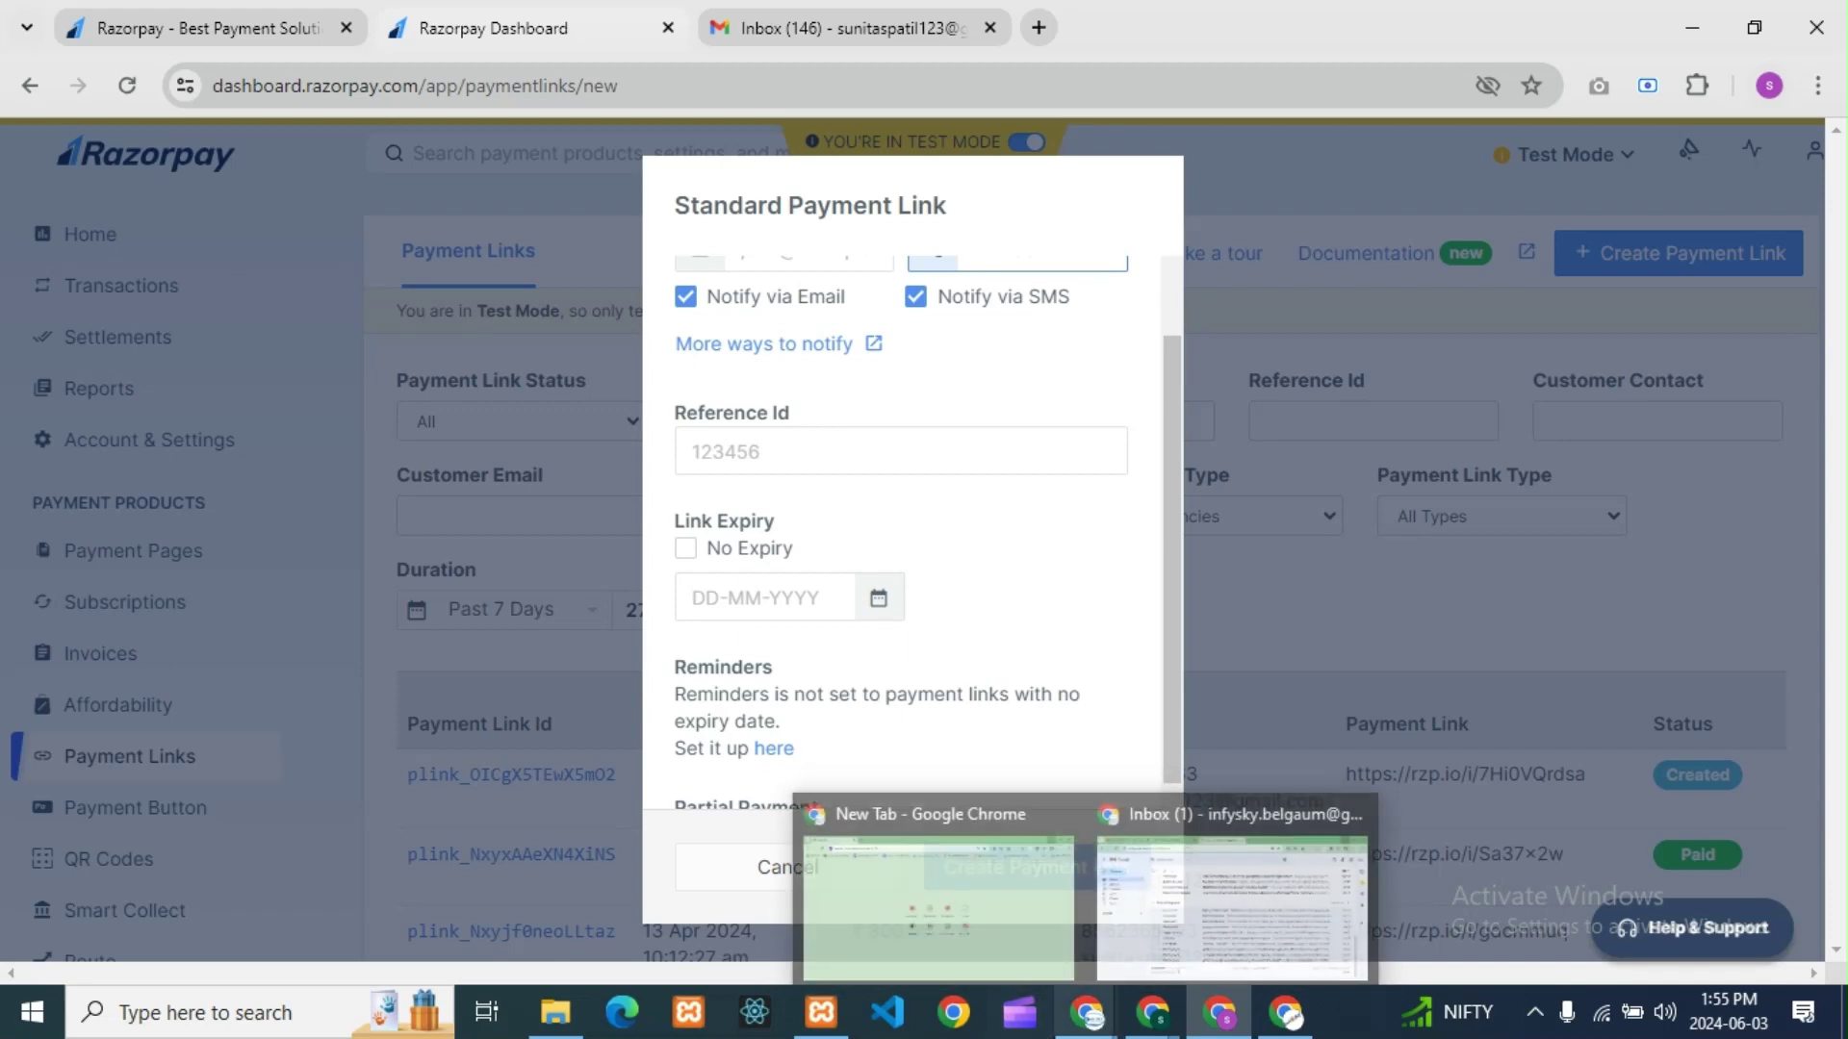
left_click(882, 601)
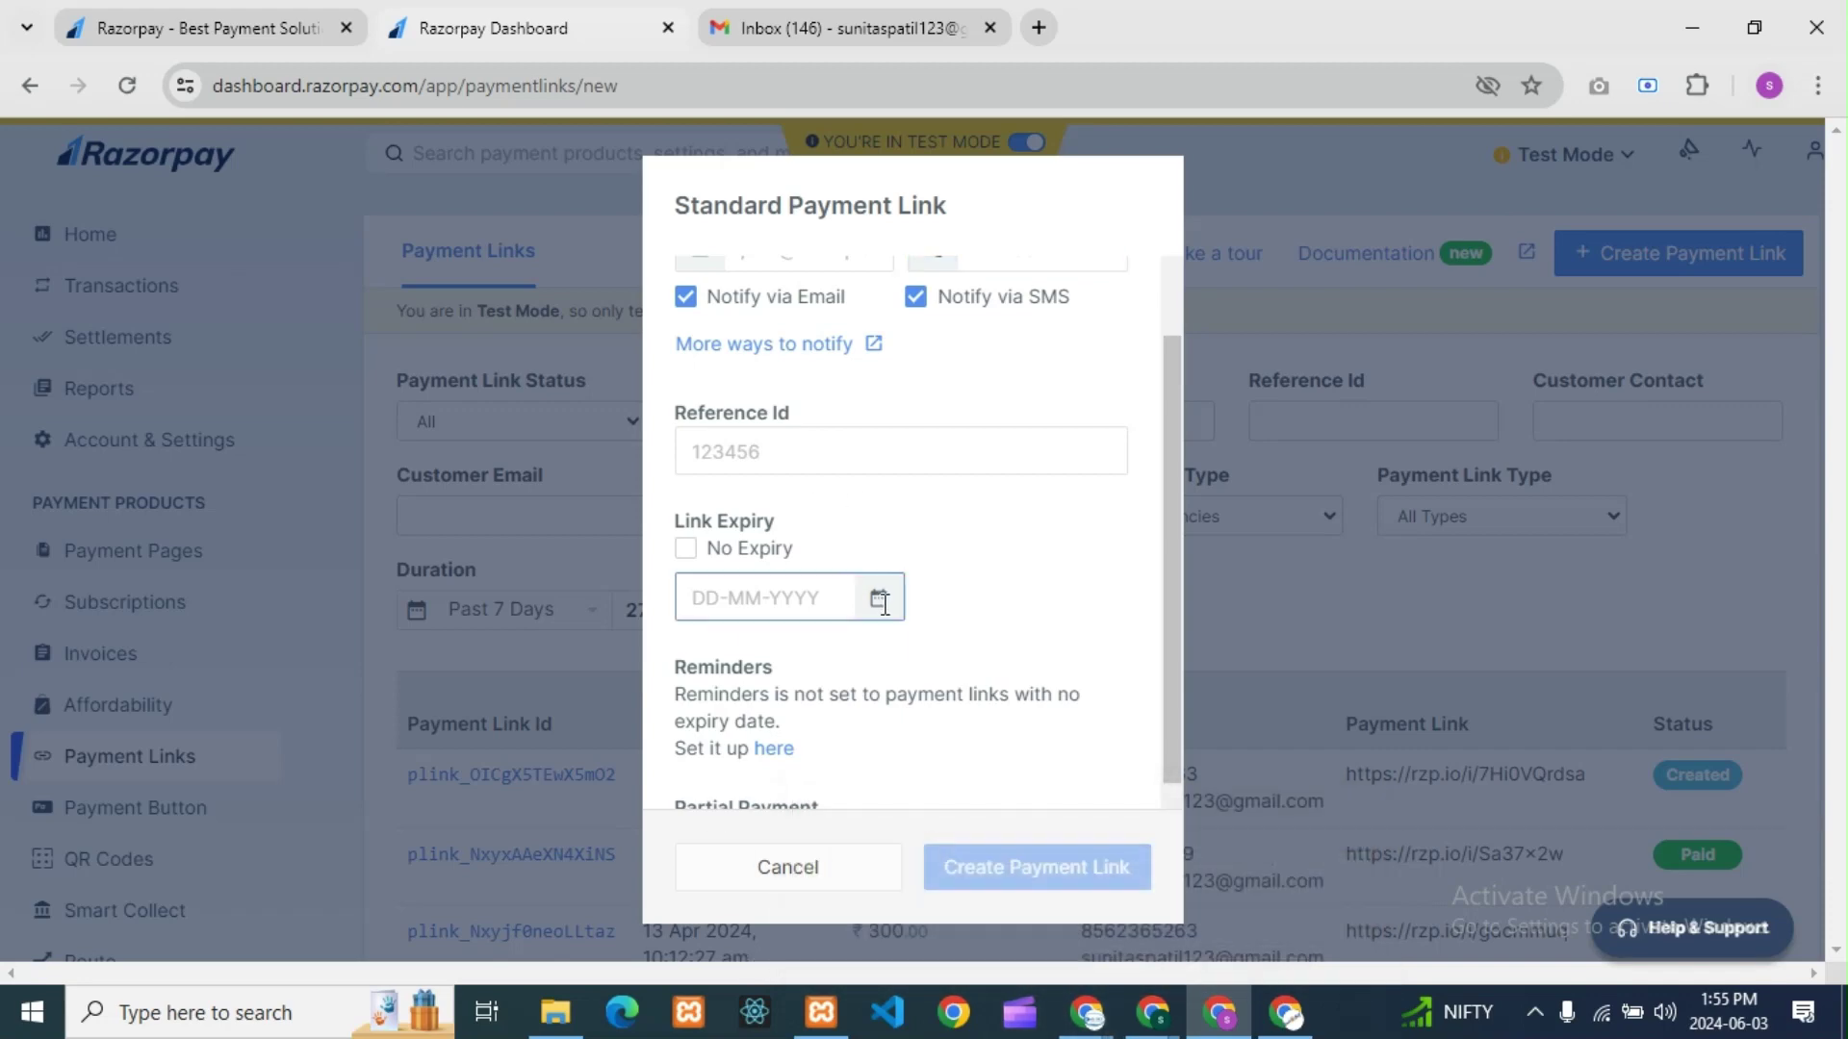
left_click(1118, 535)
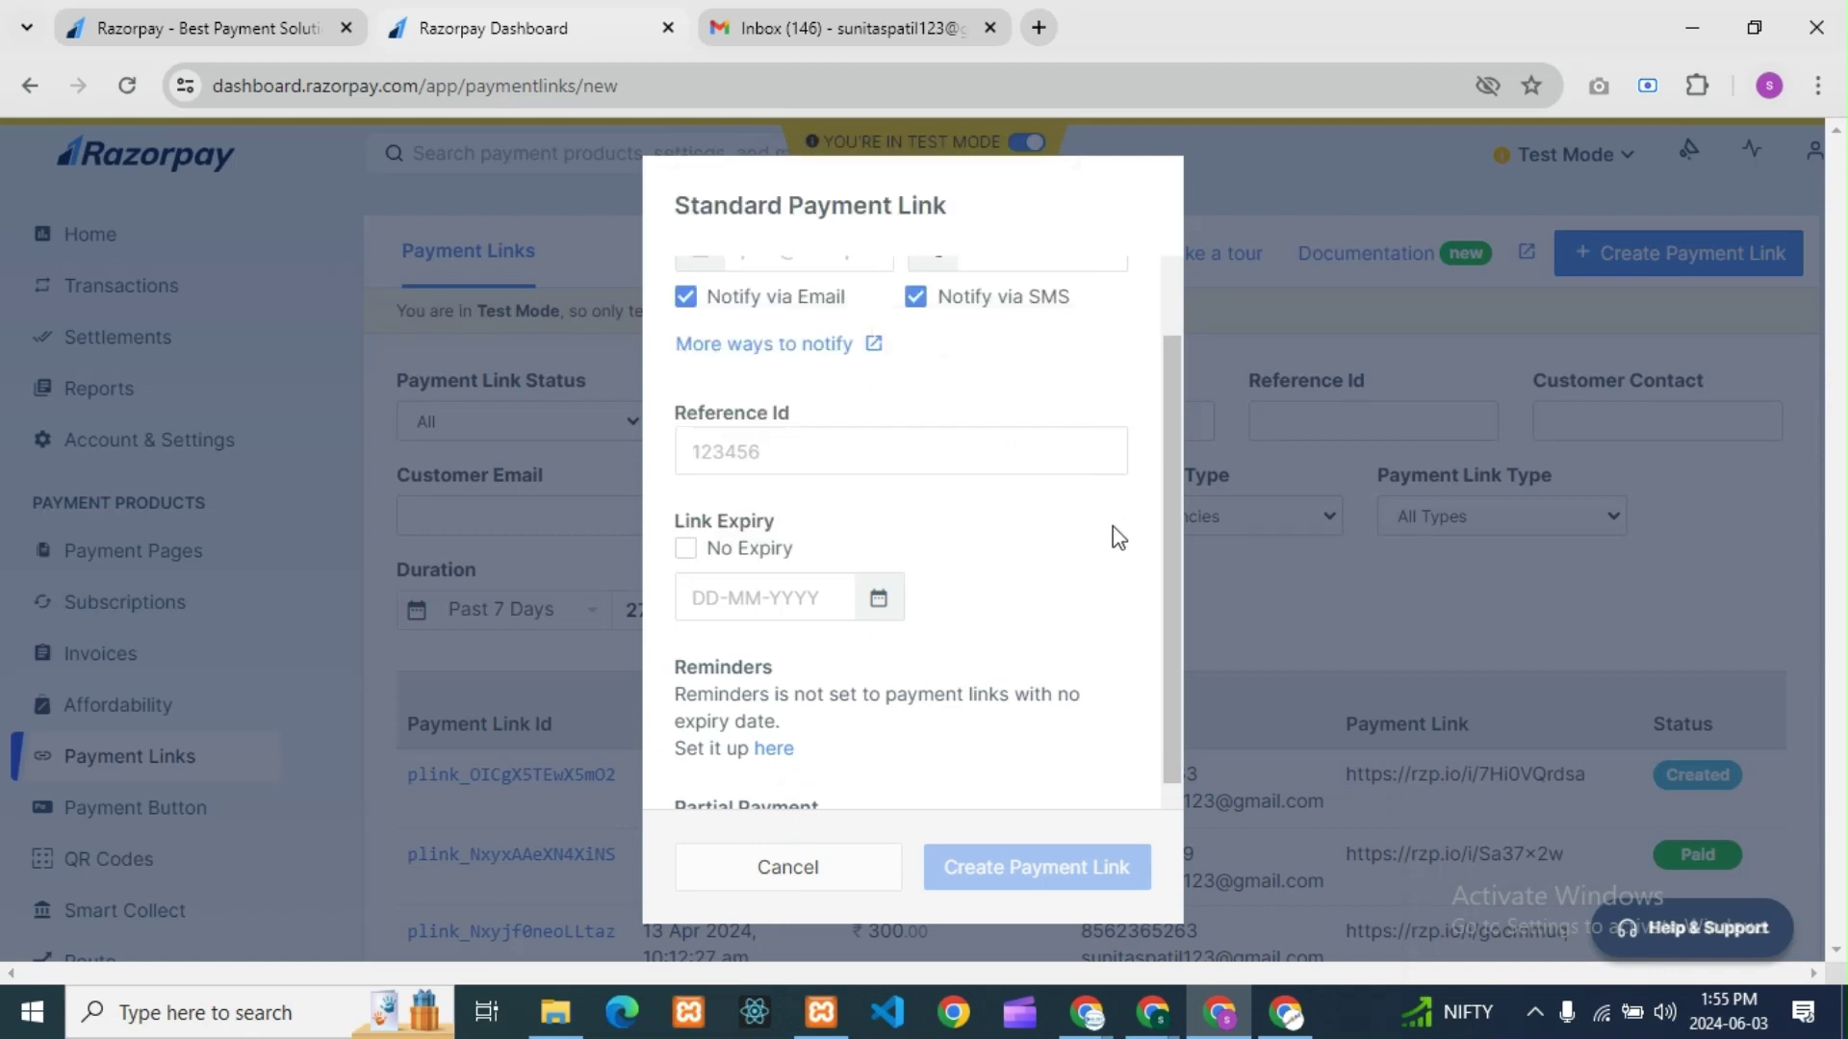
left_click(695, 555)
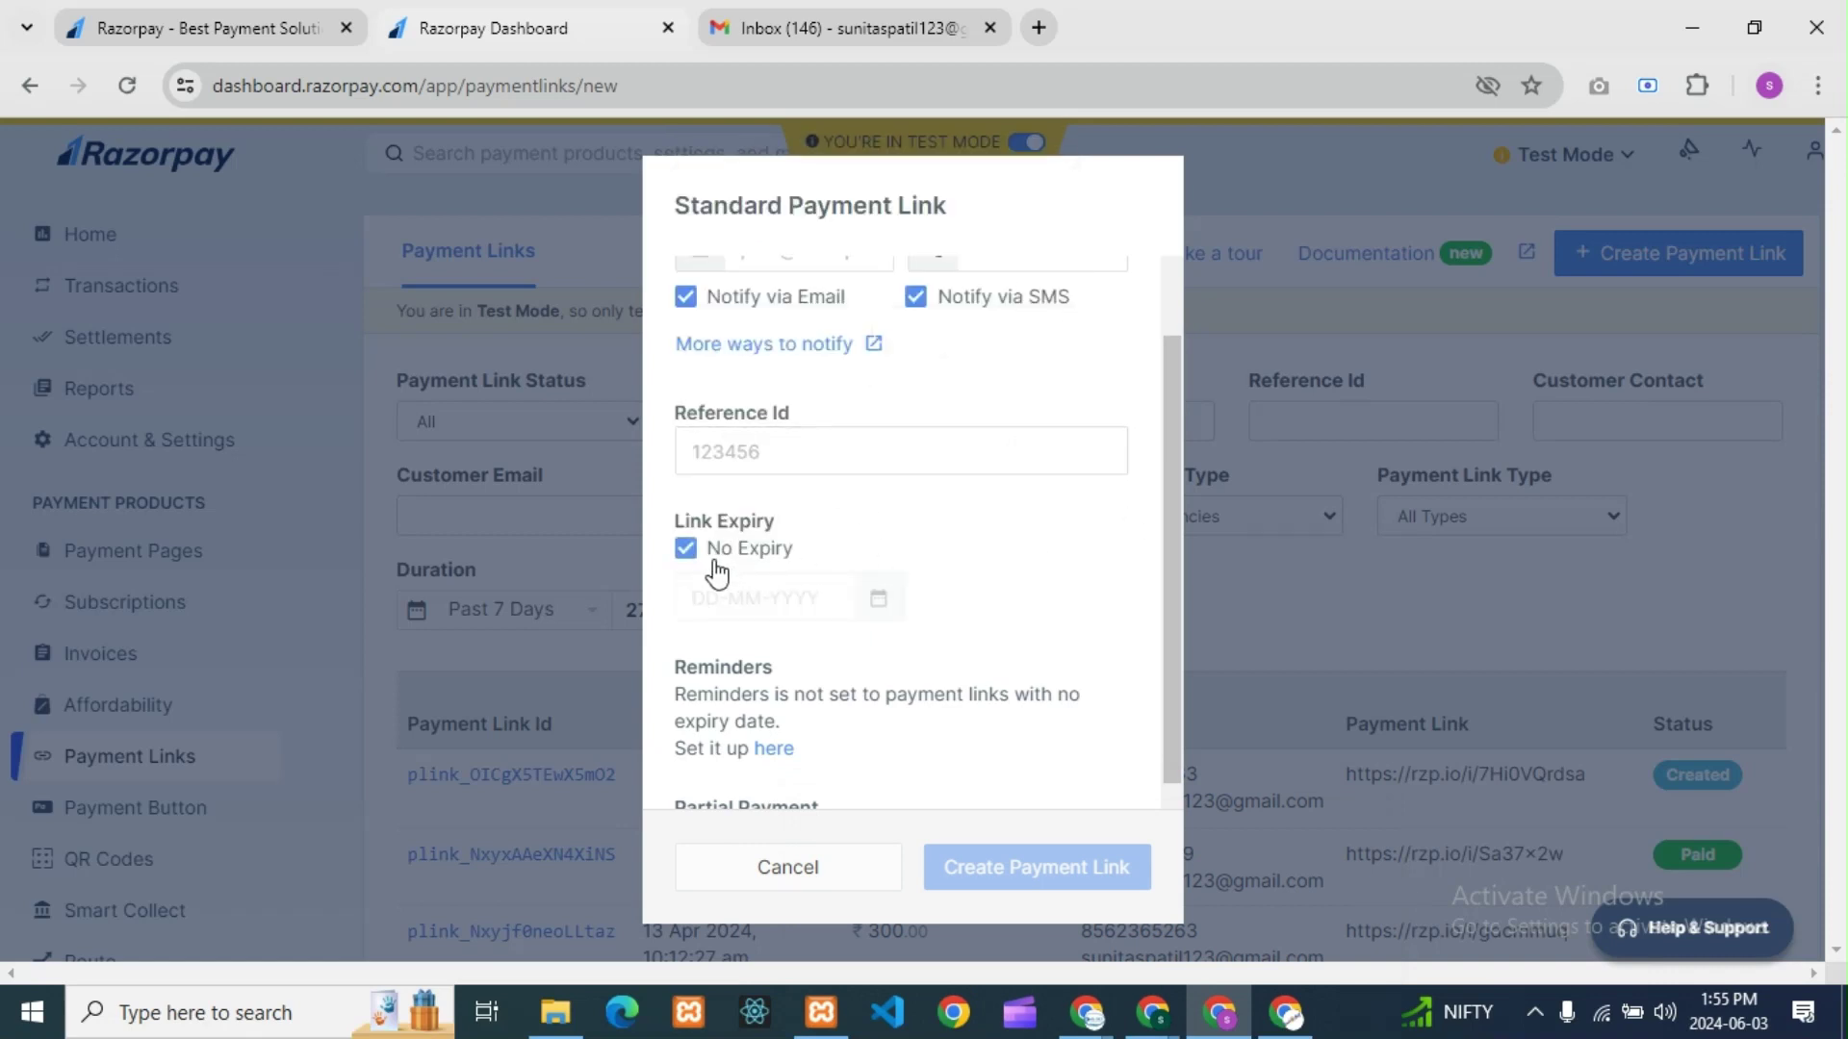
left_click(687, 550)
left_click(878, 595)
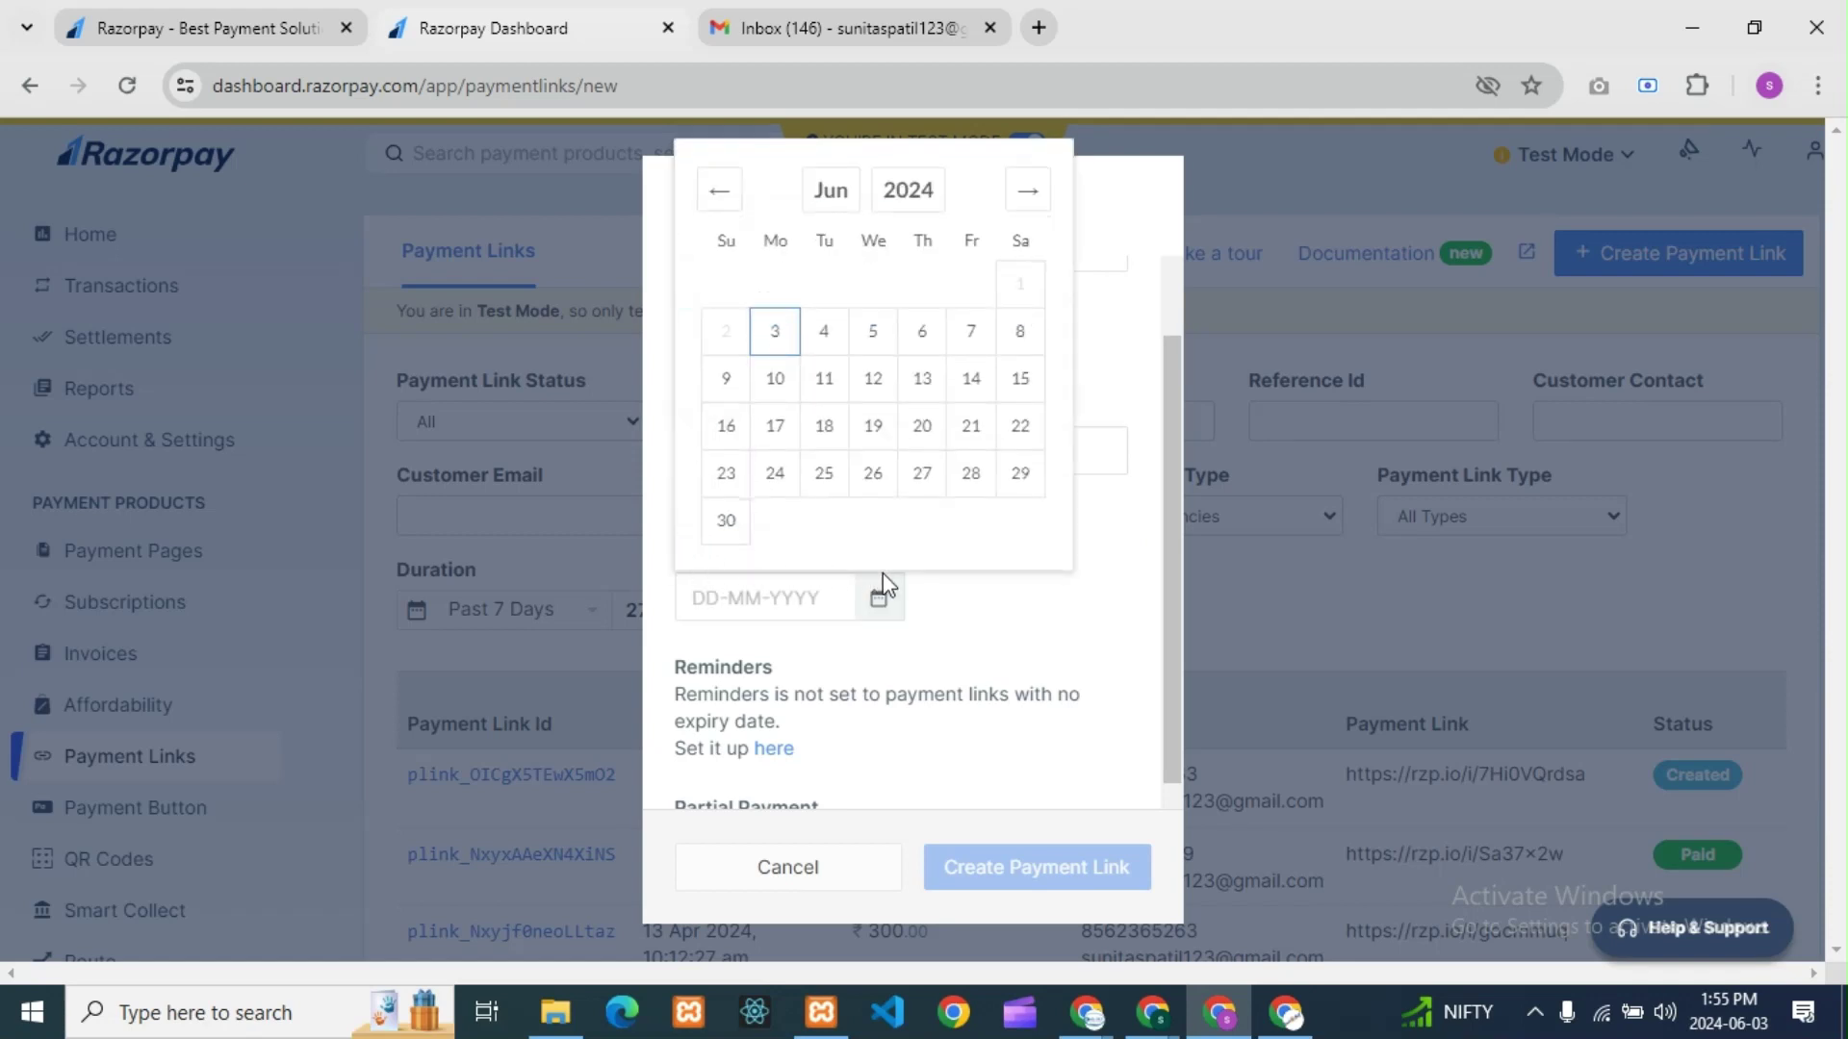
left_click(957, 612)
scroll(1021, 630, "down", 2)
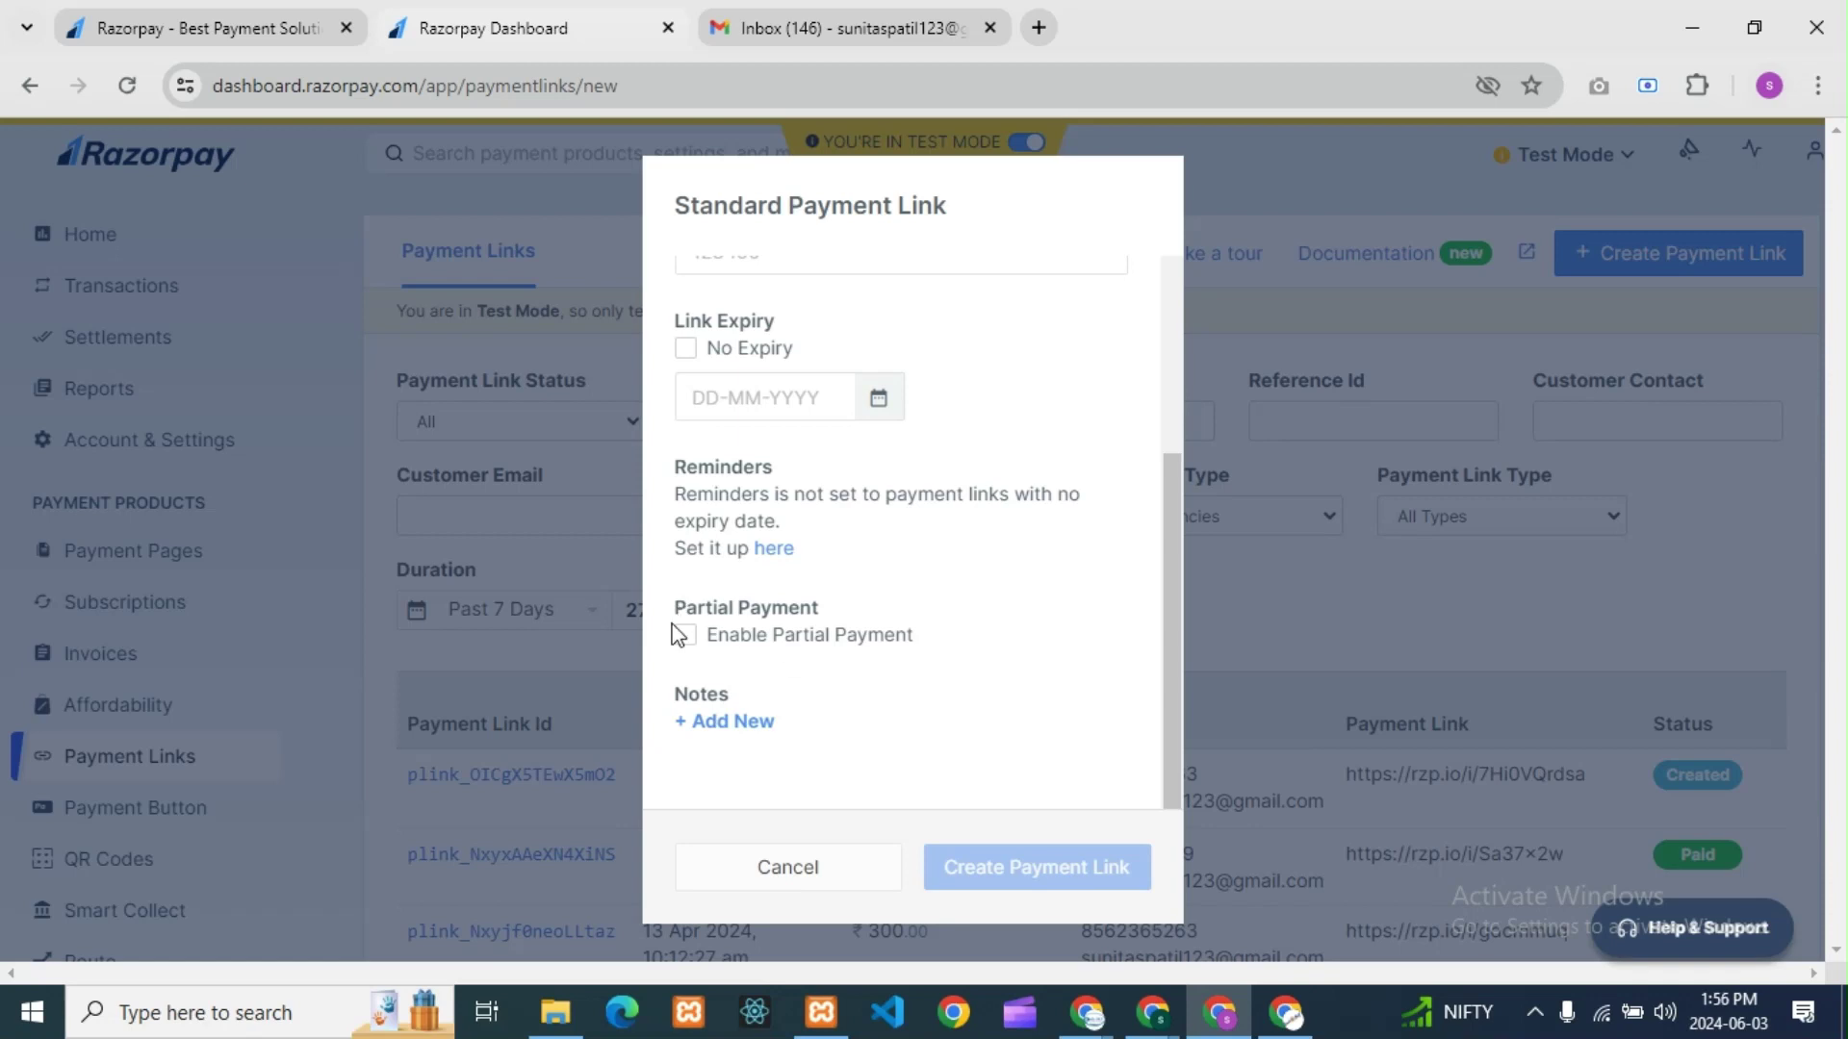
- Toggle Enable Partial Payment on and off, then cancel and leave the form unsaved
left_click(687, 656)
left_click(687, 656)
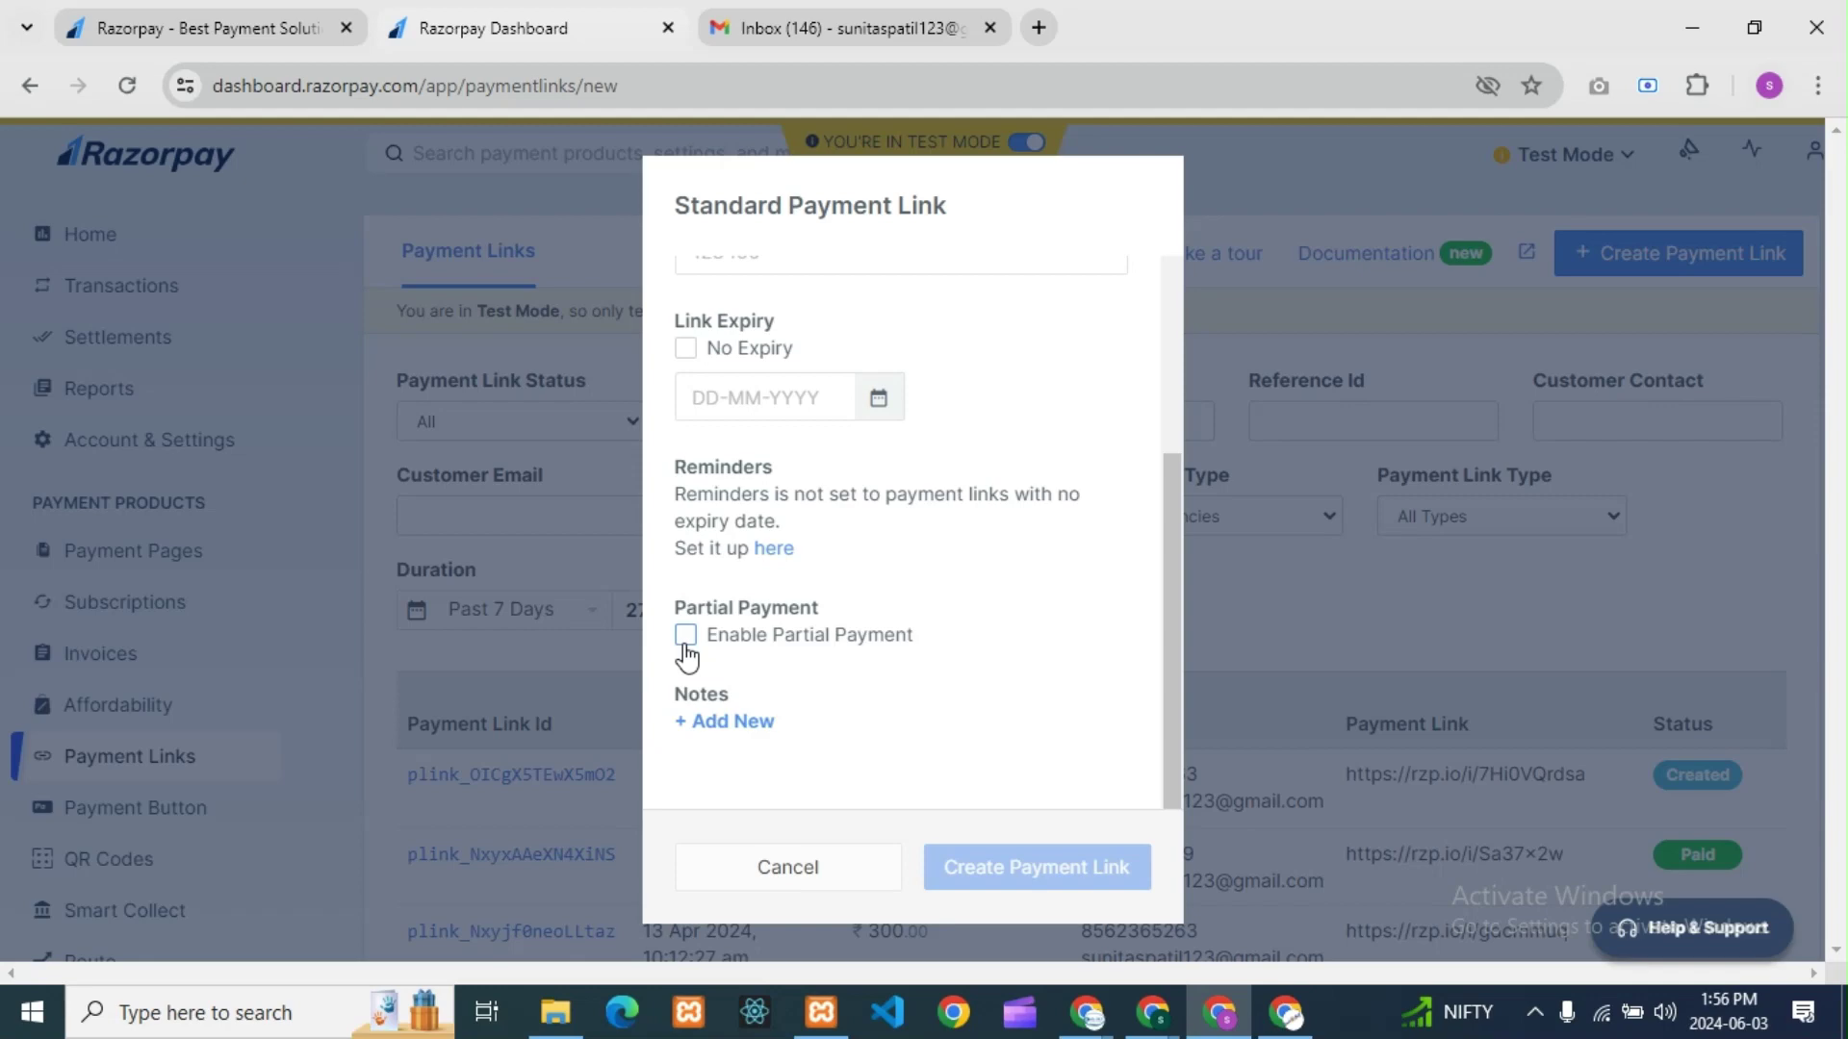
left_click(799, 871)
left_click(1039, 632)
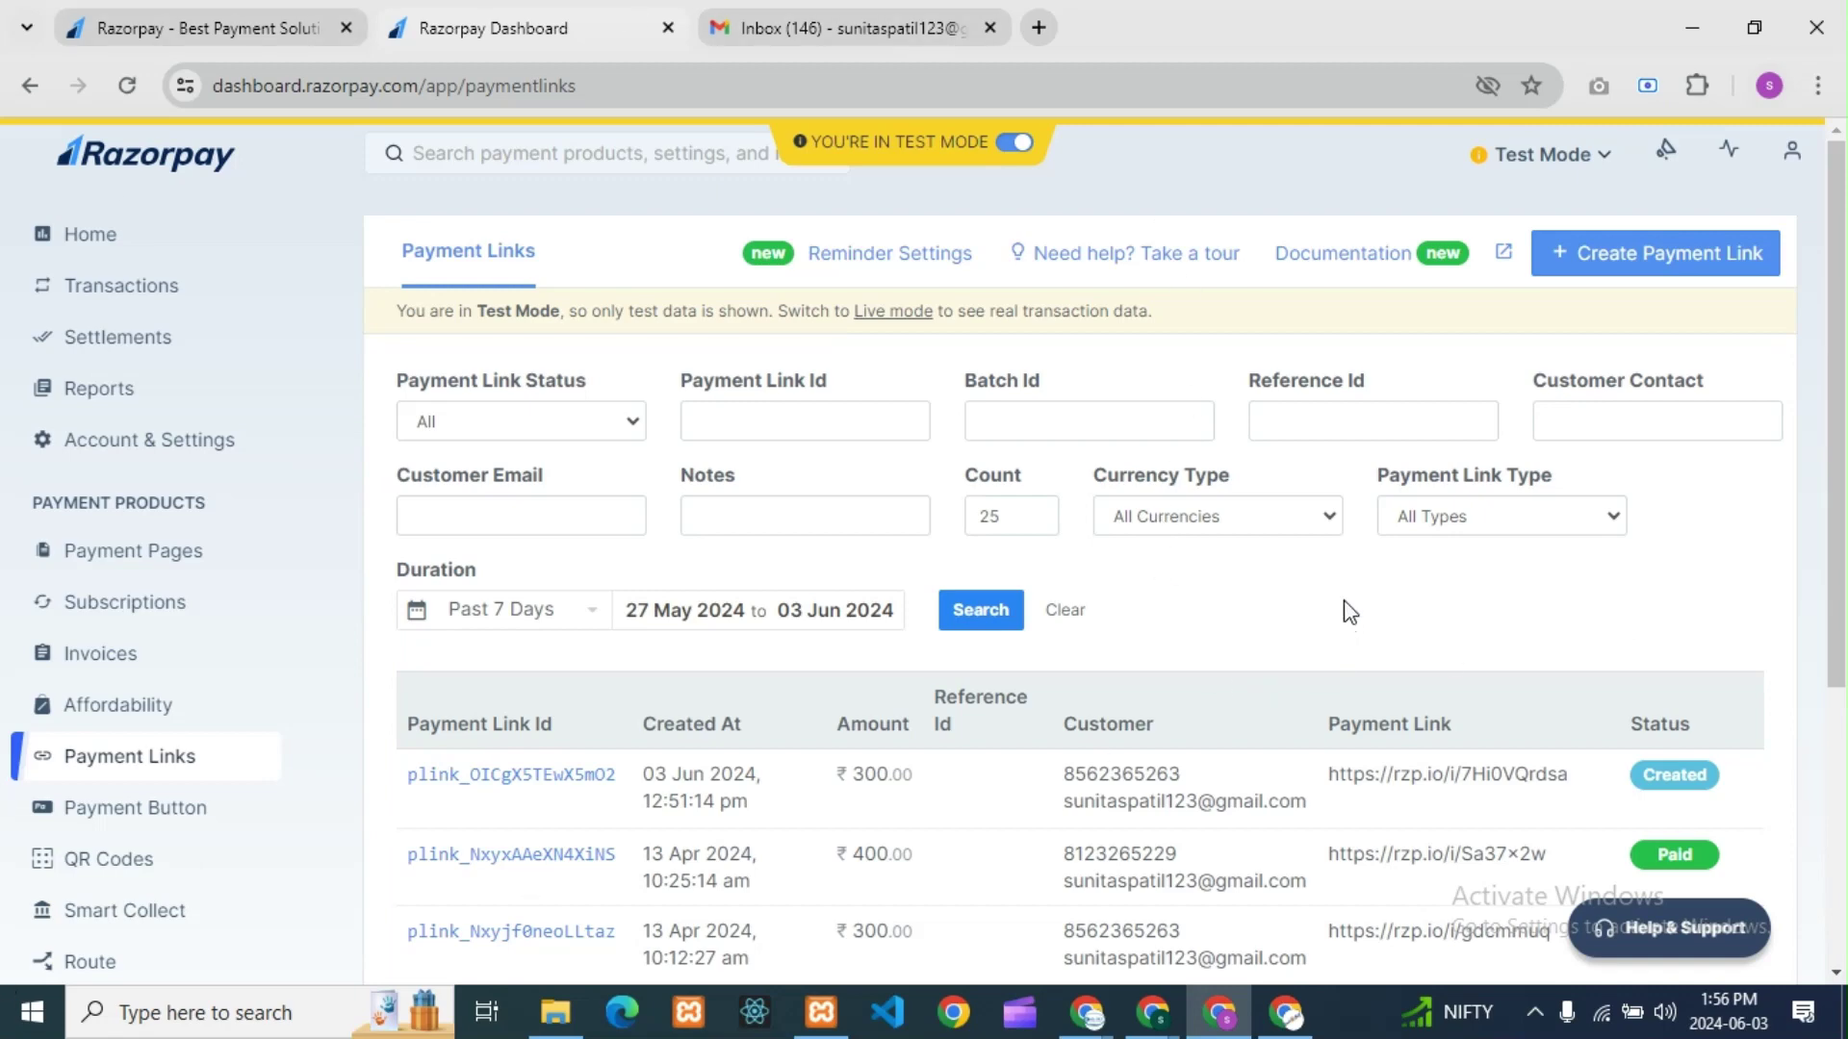
- Create a new desktop folder named razorpay_landingpage
left_click(1694, 31)
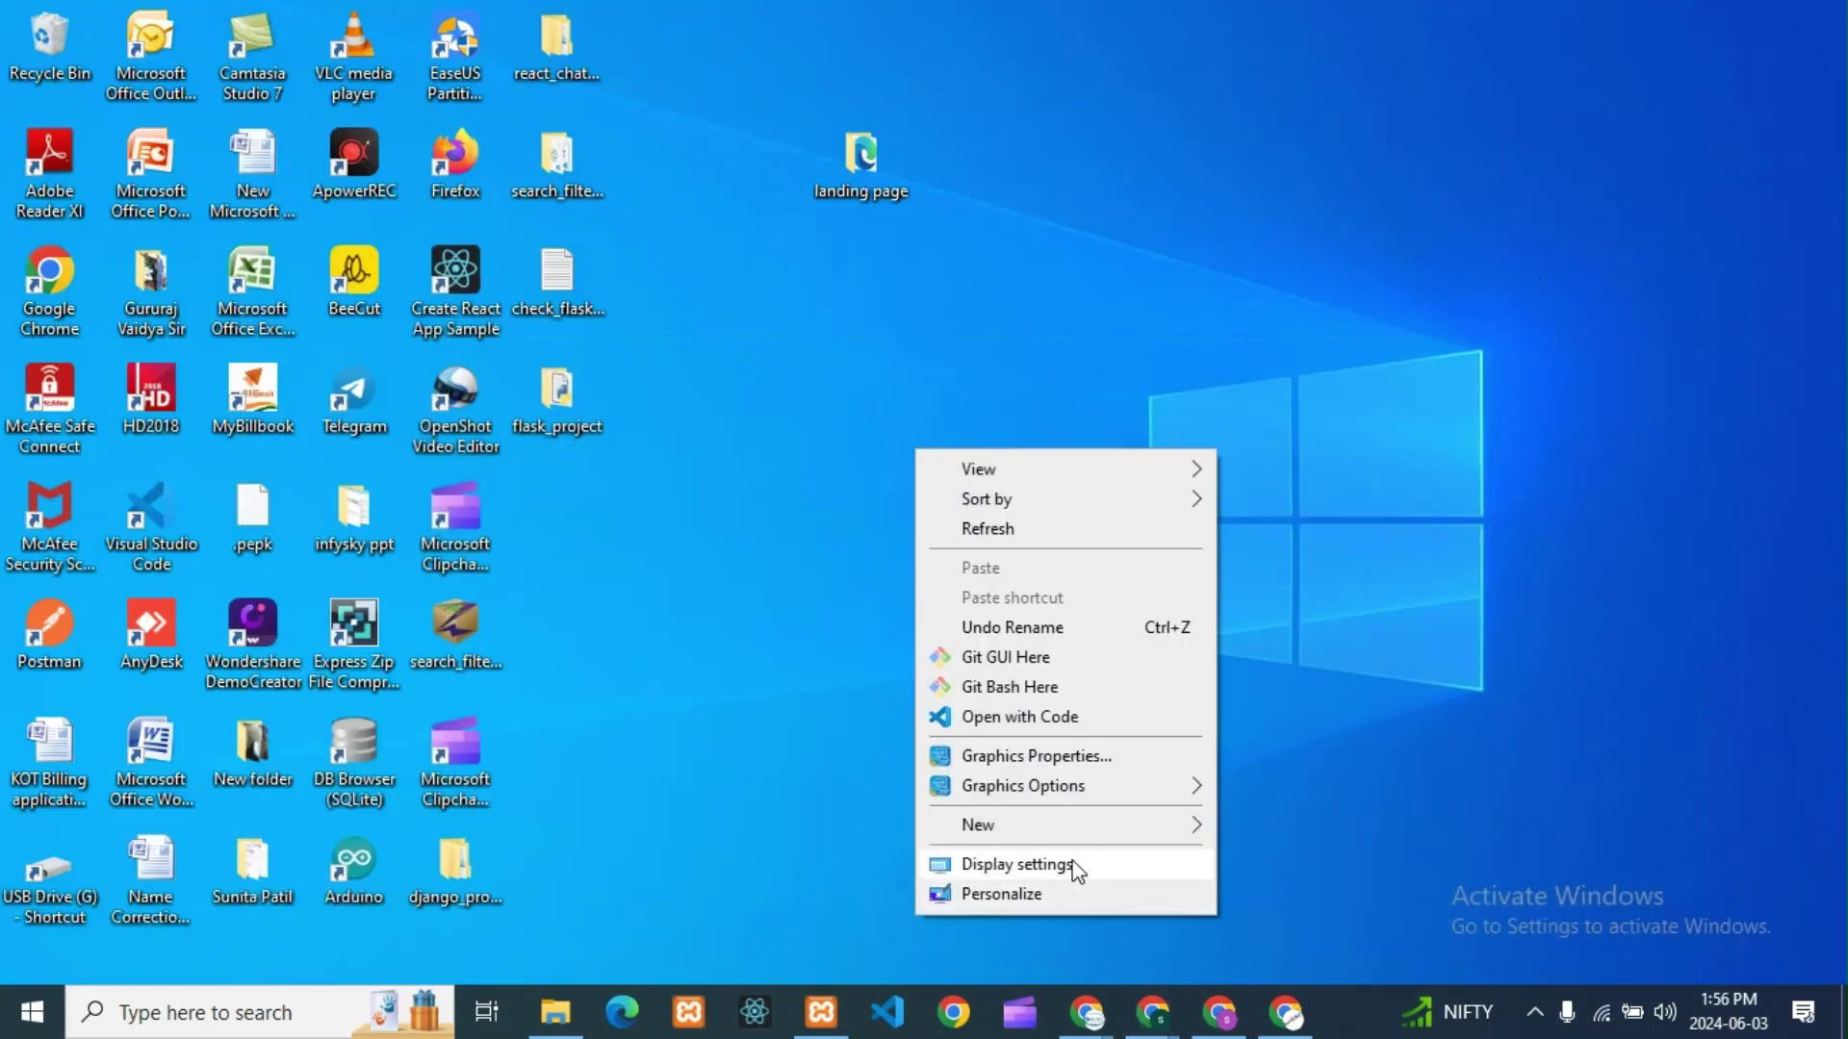
mouse_move(1077, 828)
left_click(1257, 828)
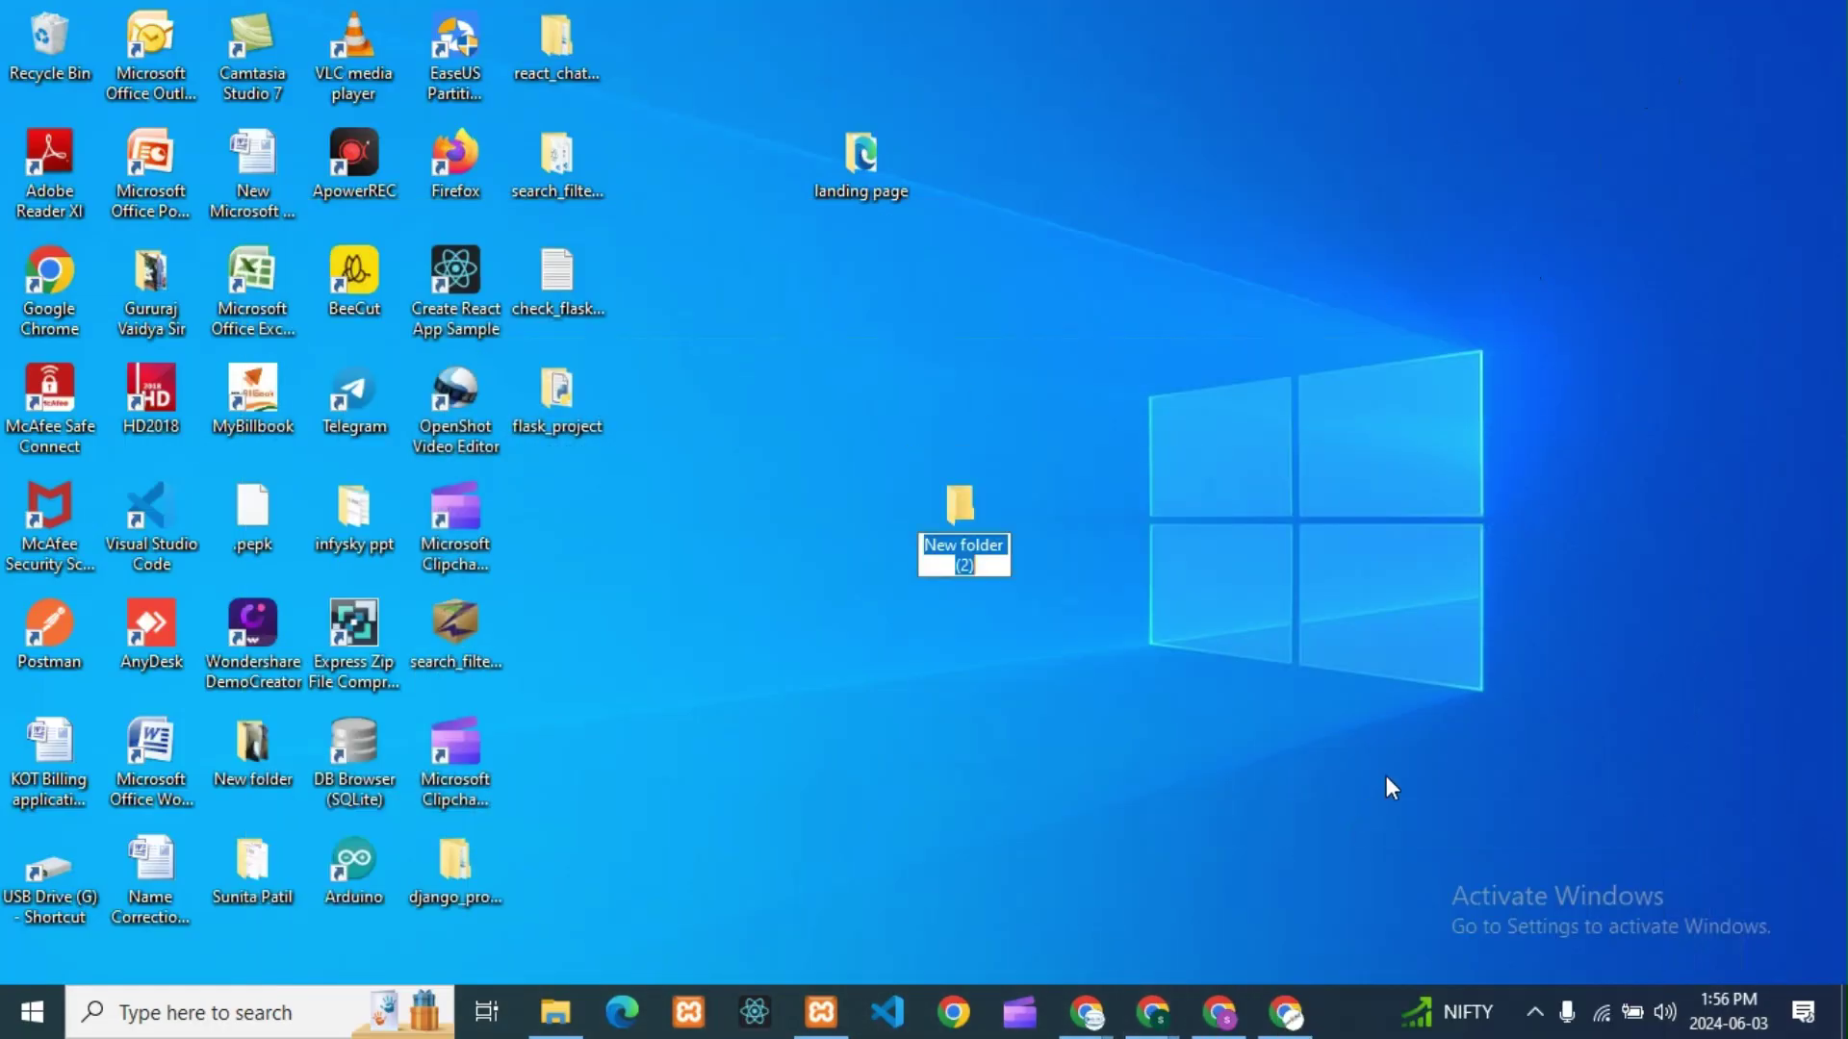
type("raz")
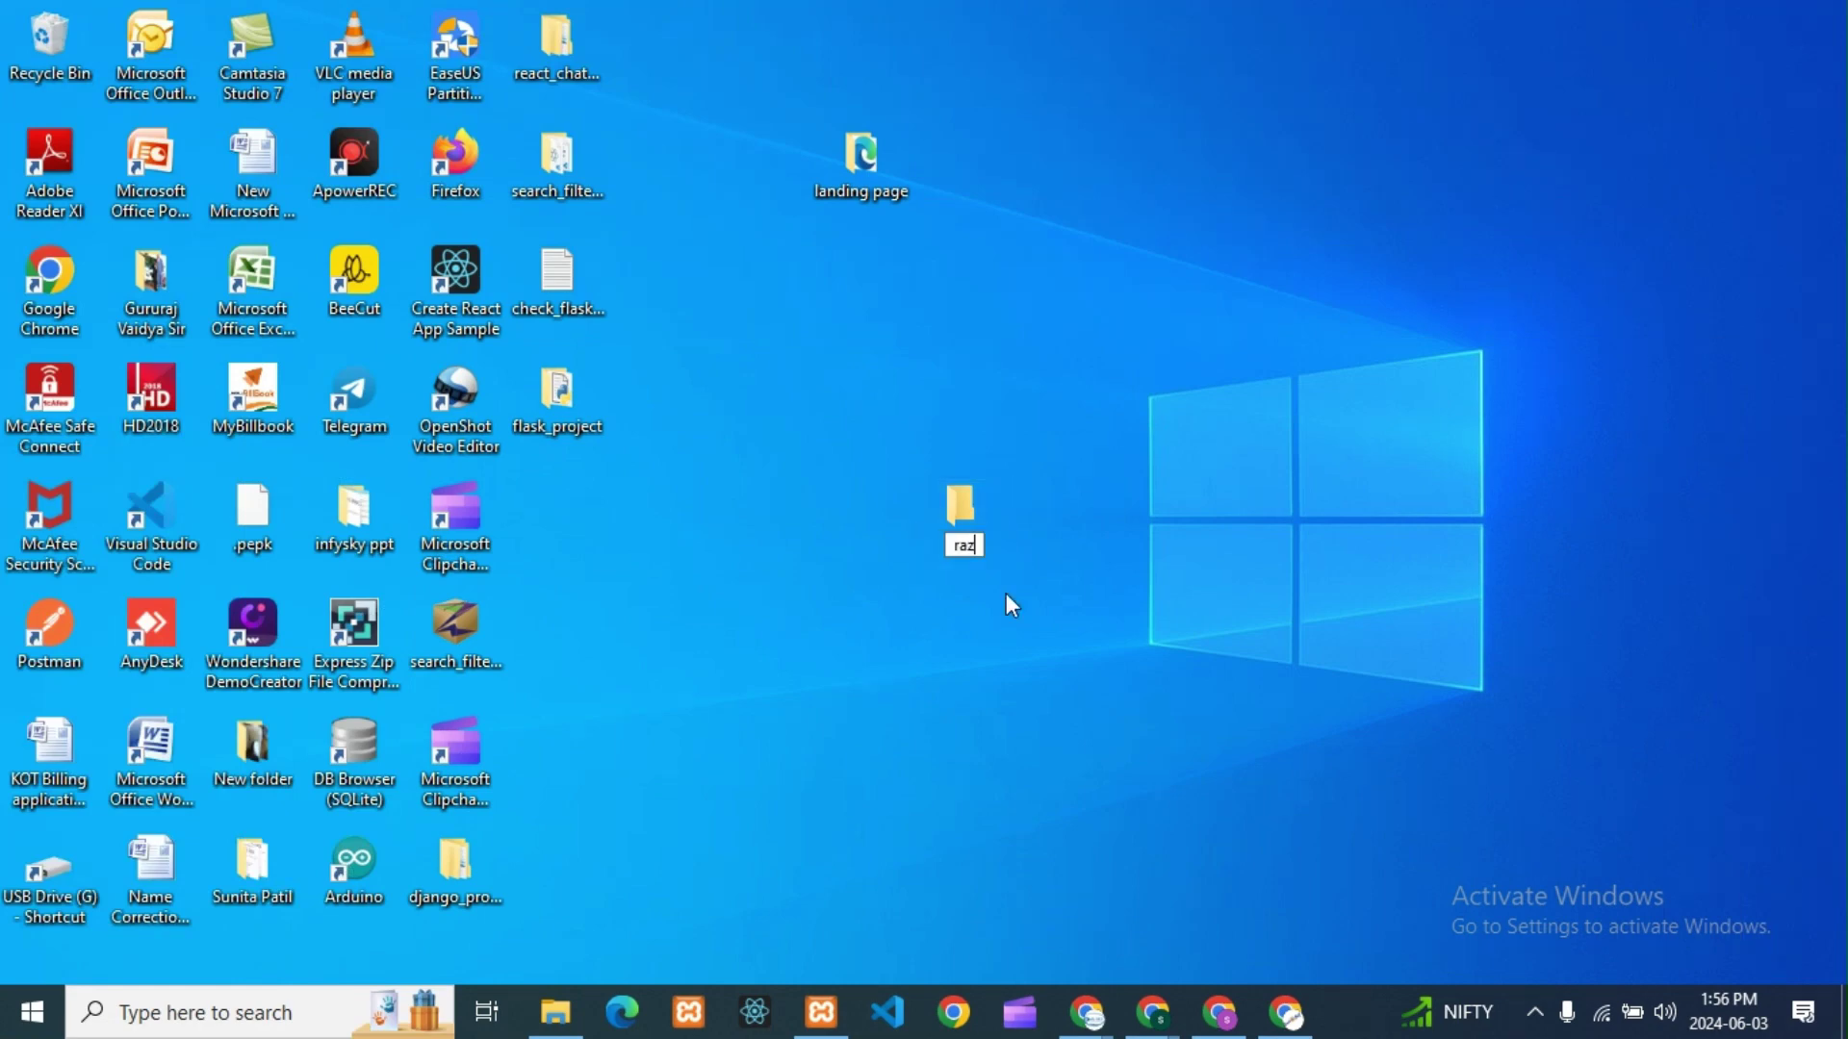
type("orpay_lan")
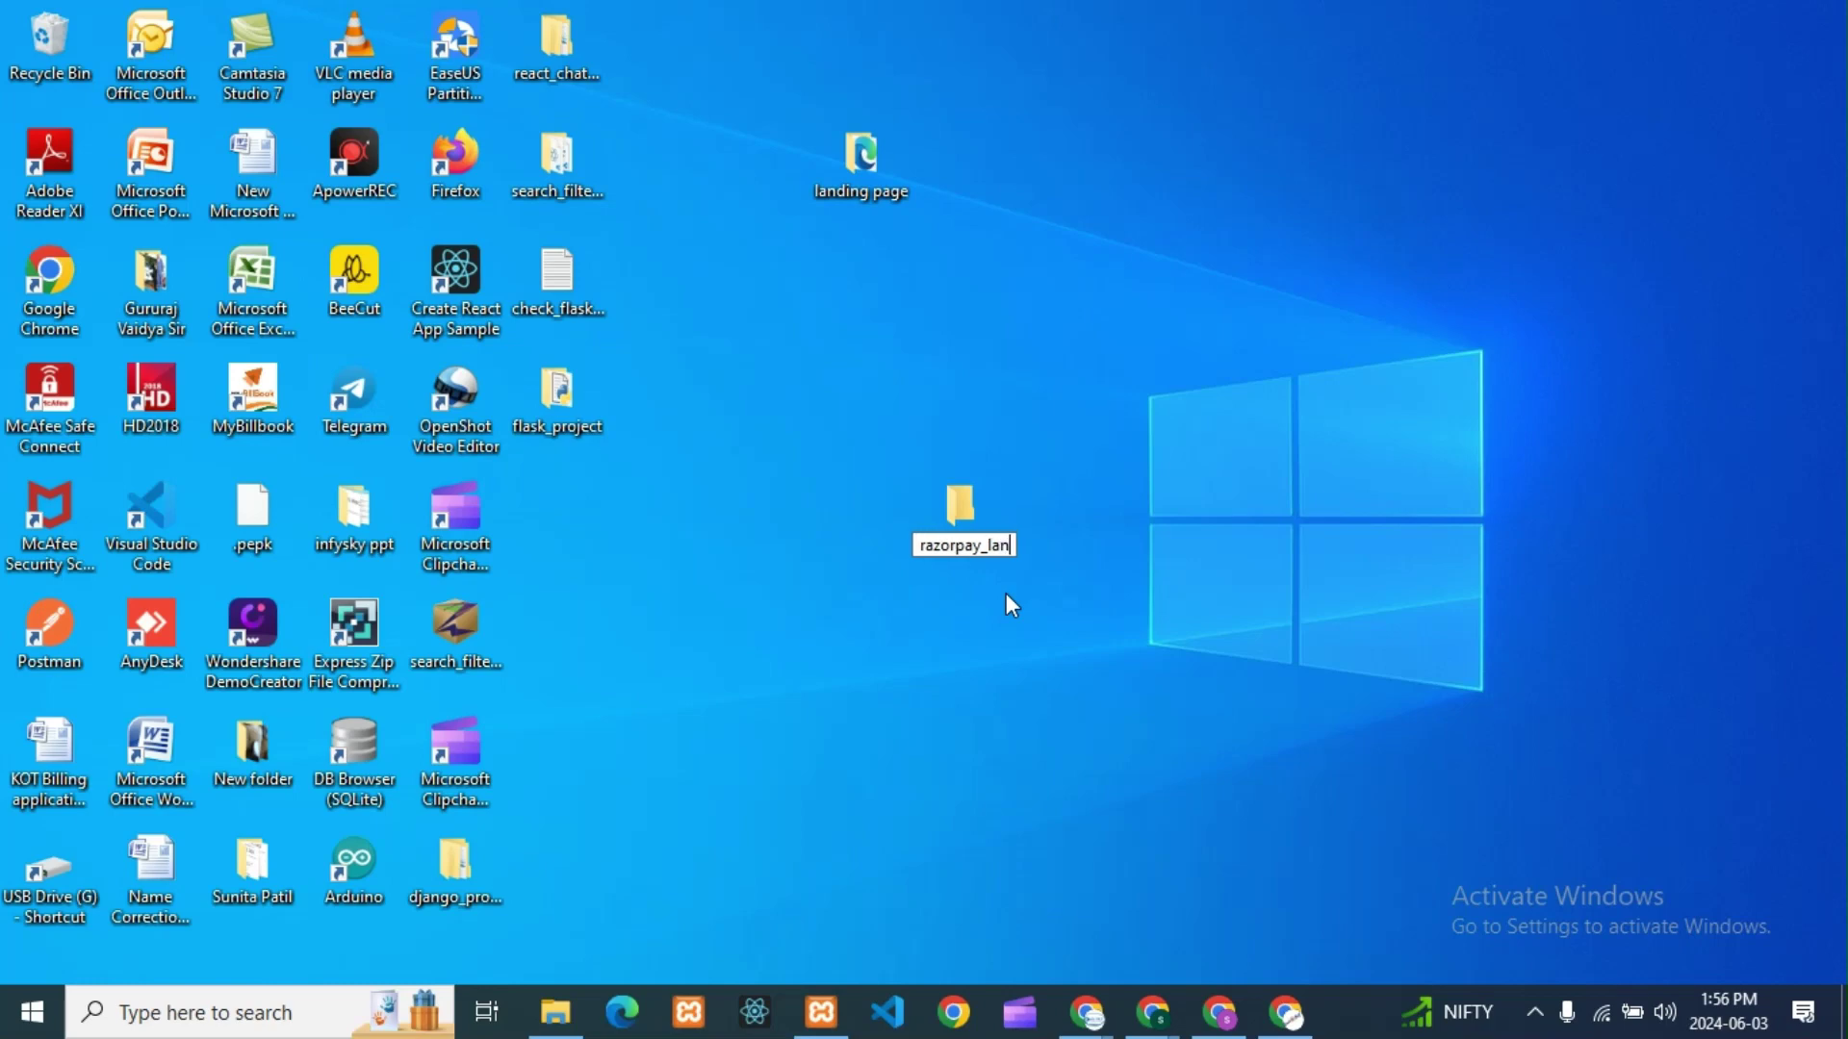
type("dingpage")
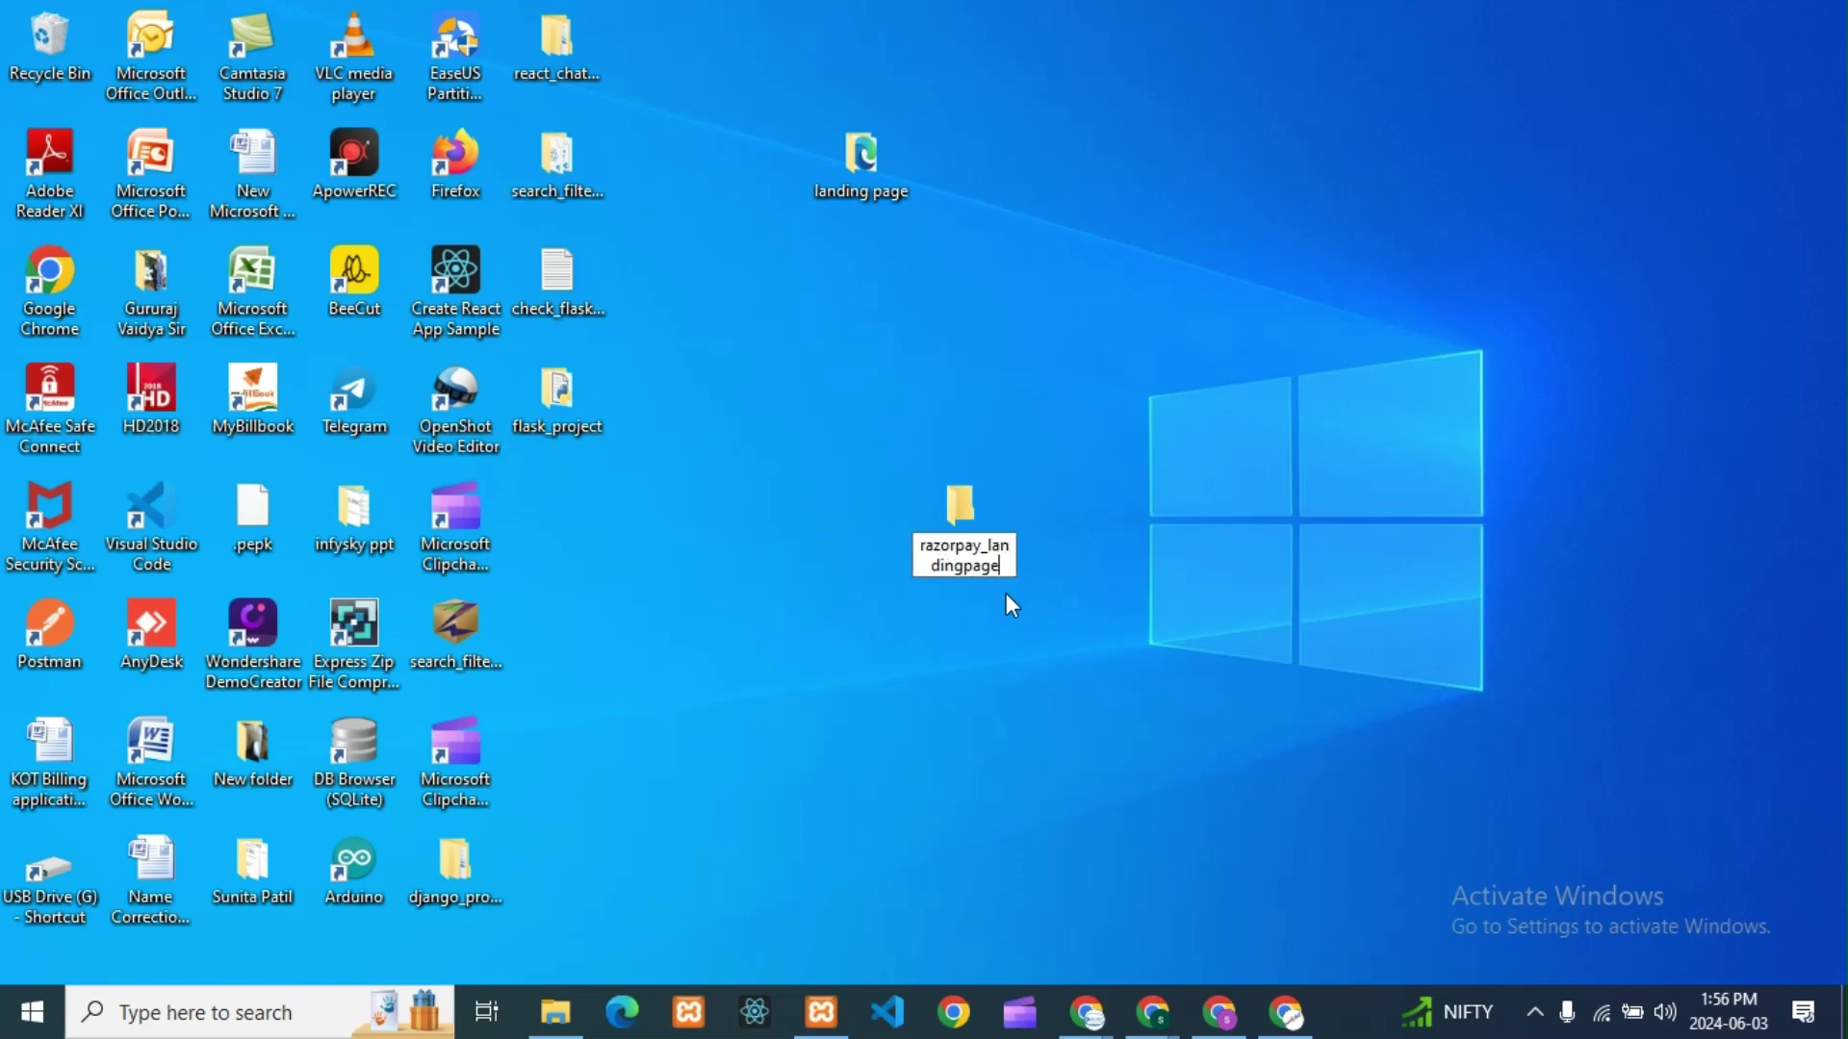
left_click(970, 523)
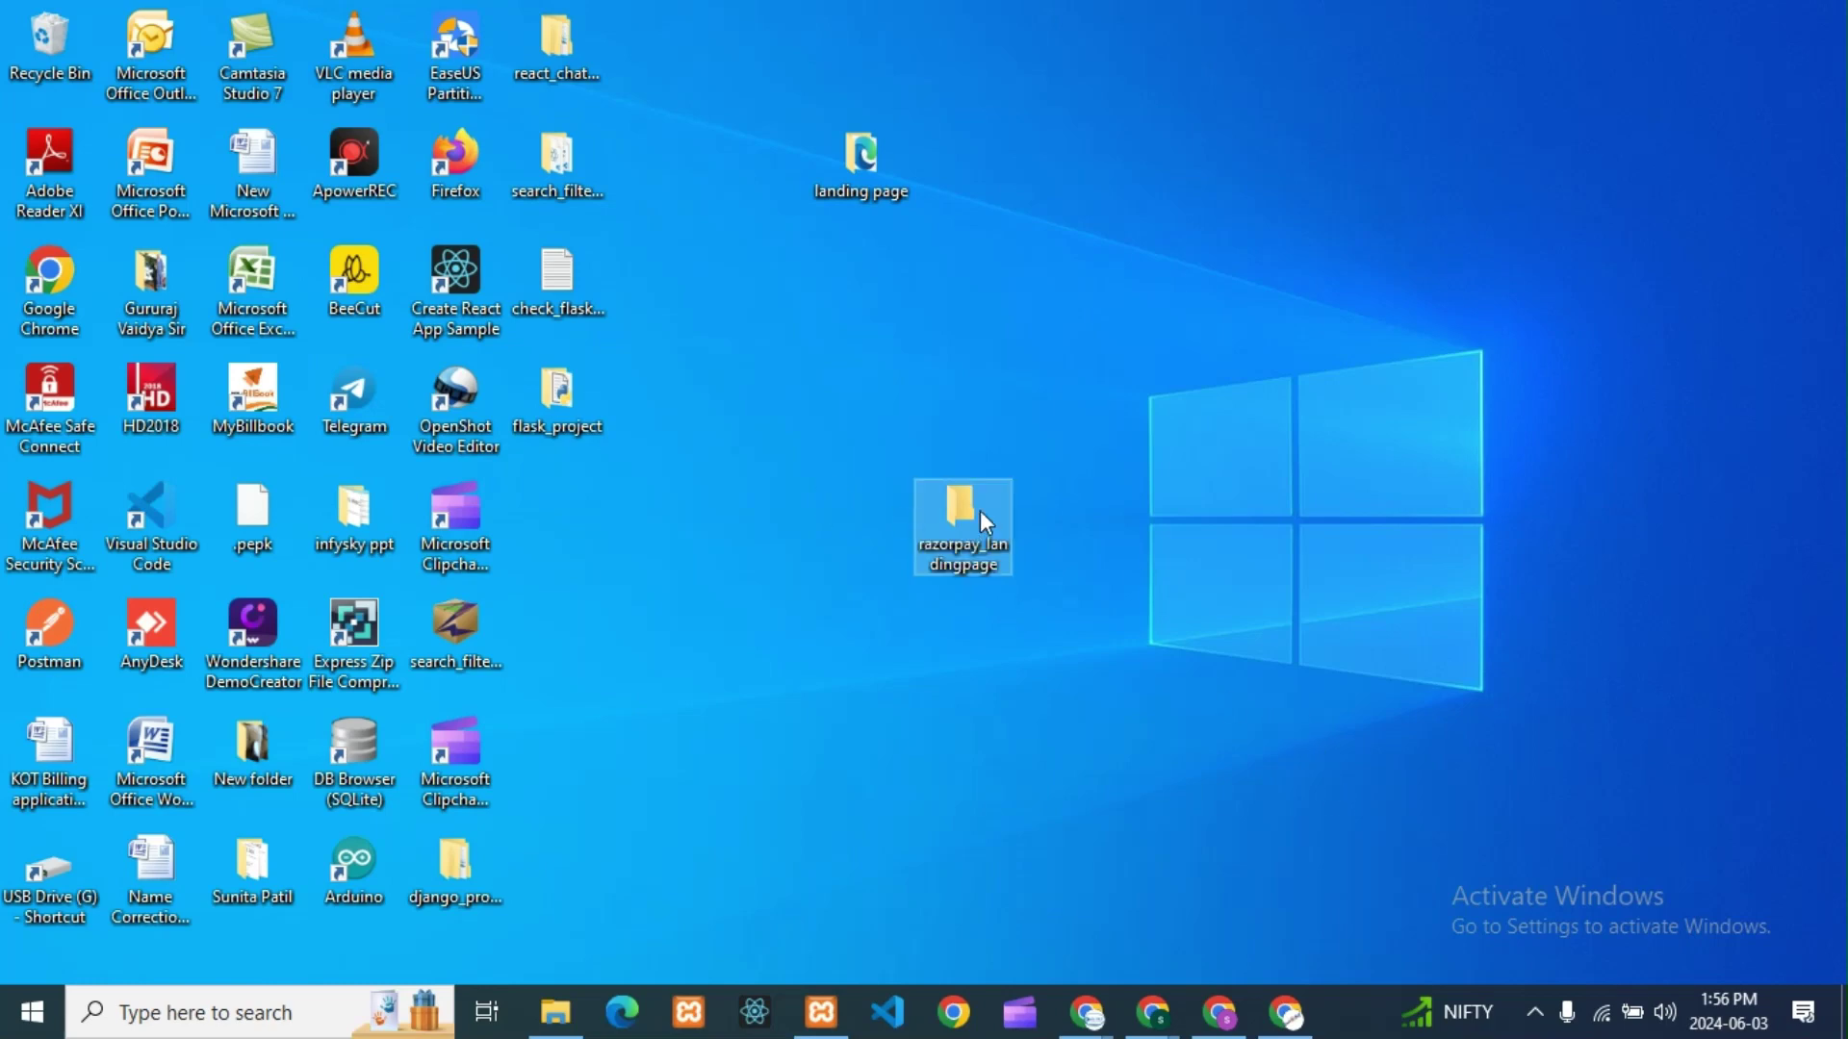
- Open the empty razorpay_landingpage folder in Visual Studio Code
double_click(970, 522)
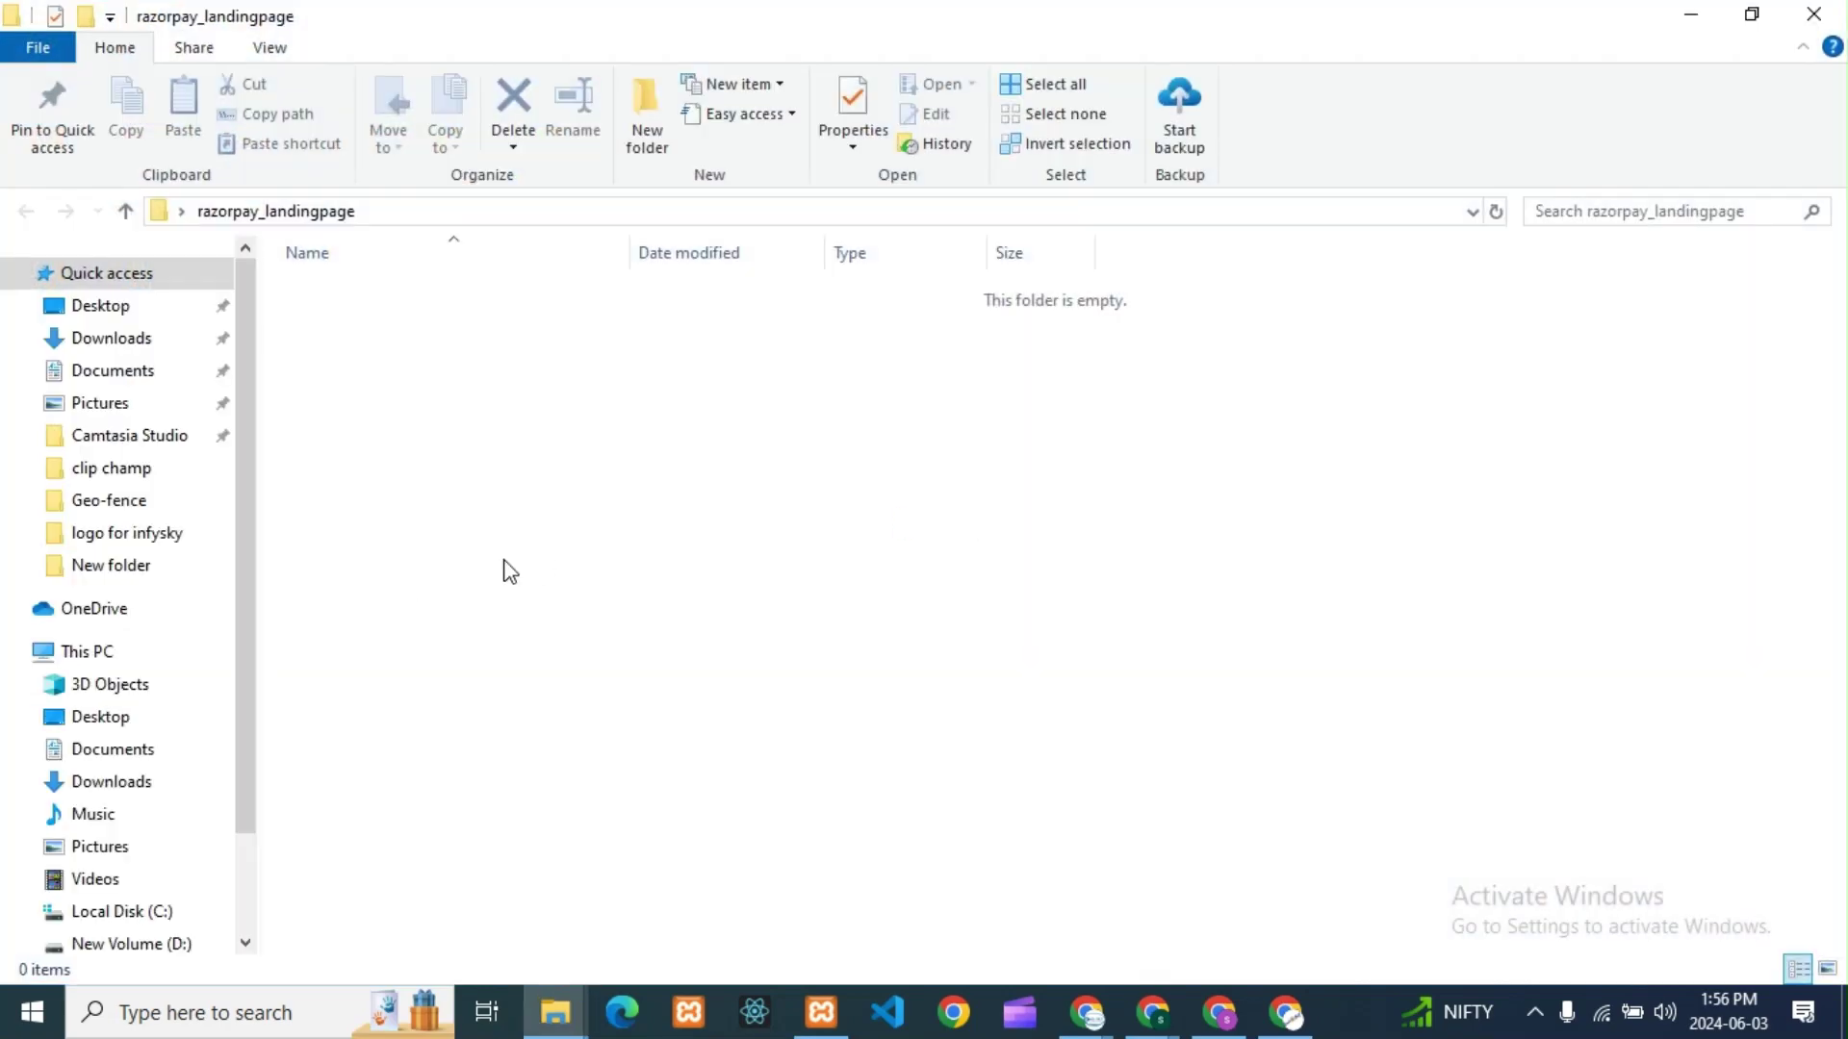
right_click(577, 531)
left_click(659, 389)
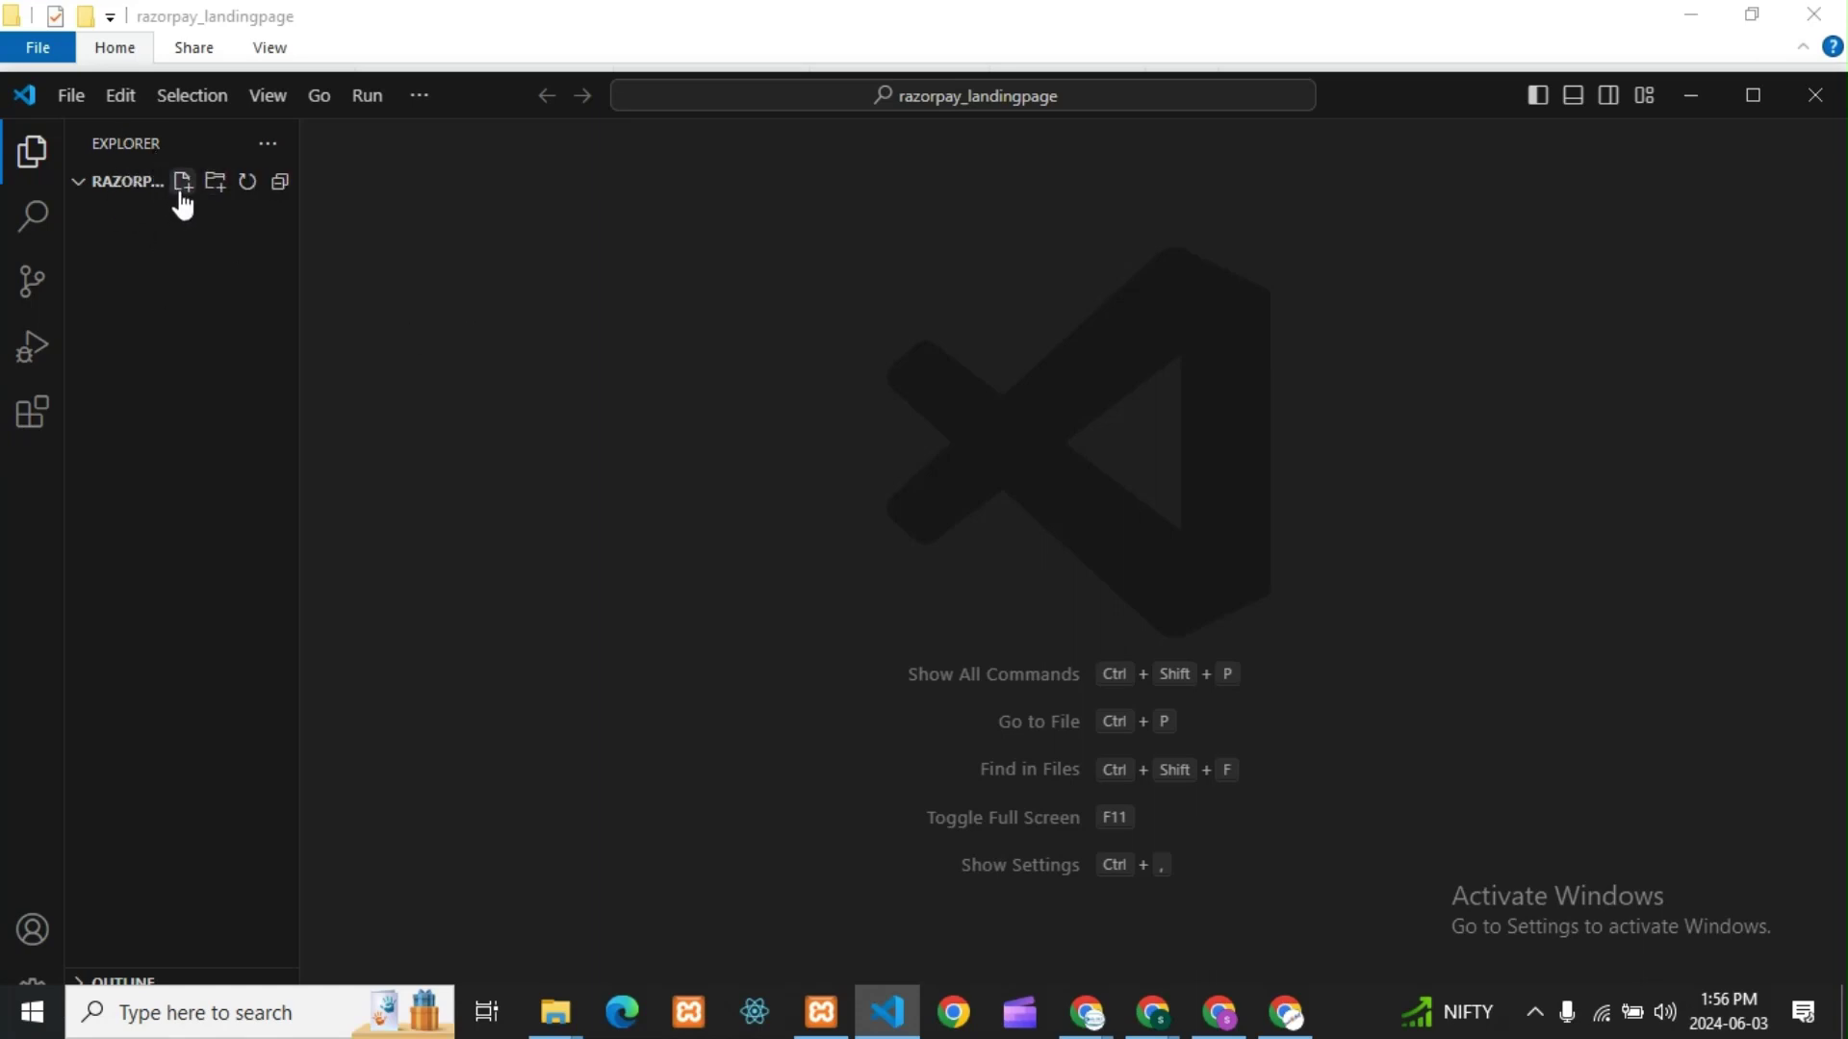
- Add a new file named index.html to the project
left_click(183, 181)
type("index")
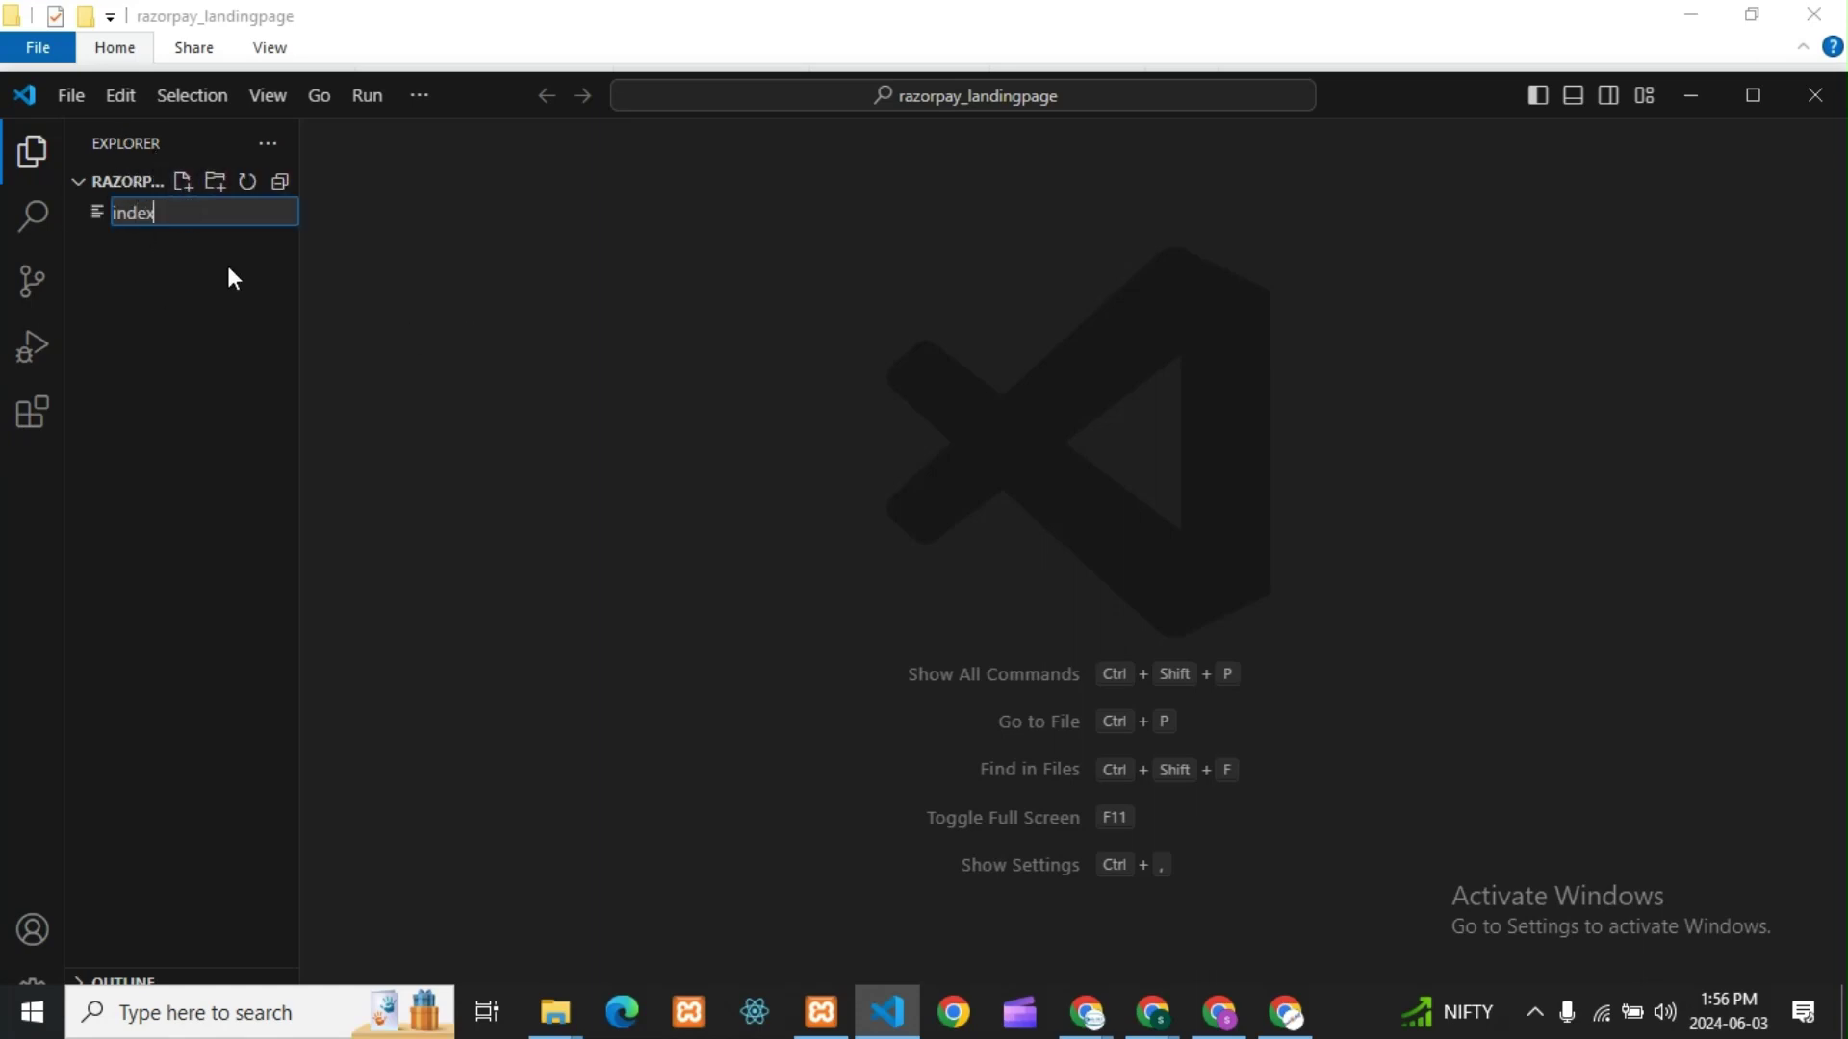
type(".html")
key("Return")
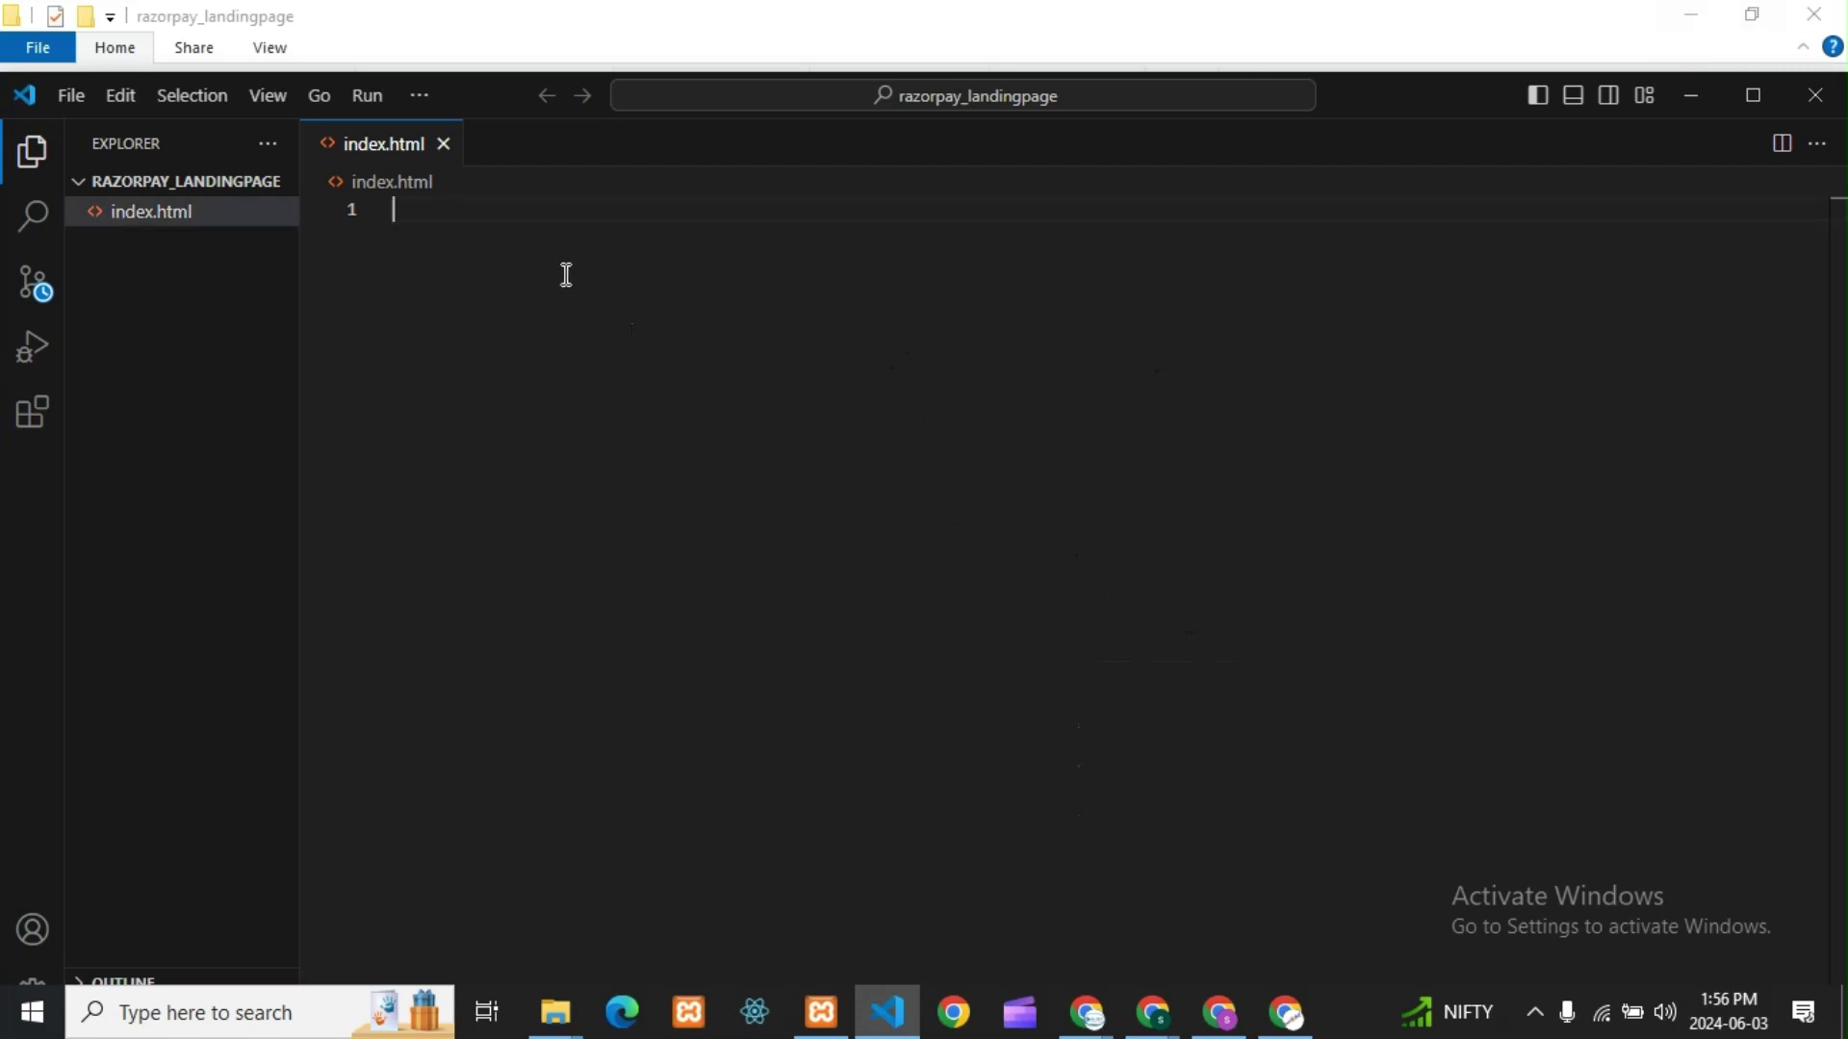
- Expand the ! Emmet abbreviation into the HTML5 boilerplate in index.html
type("!")
key("Return")
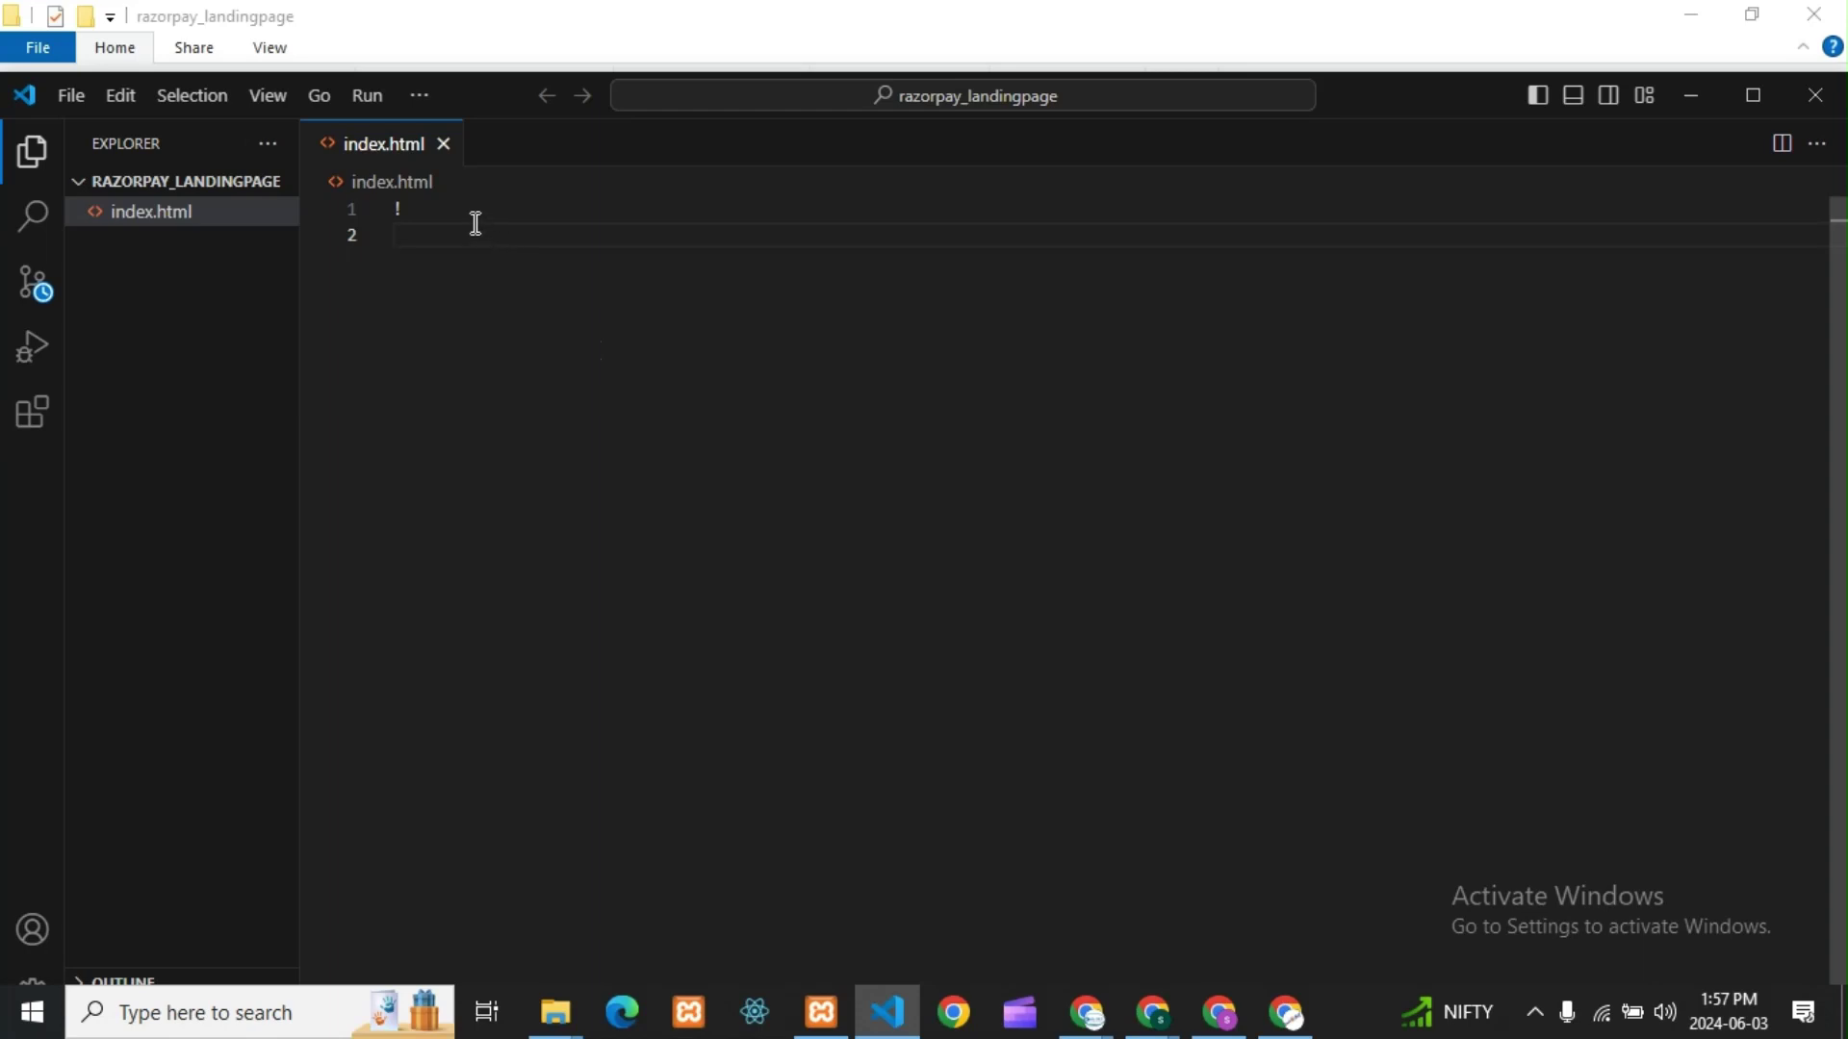
left_click(449, 209)
type("!")
key("Return")
key("BackSpace")
key("BackSpace")
left_click(609, 404)
left_click(1753, 96)
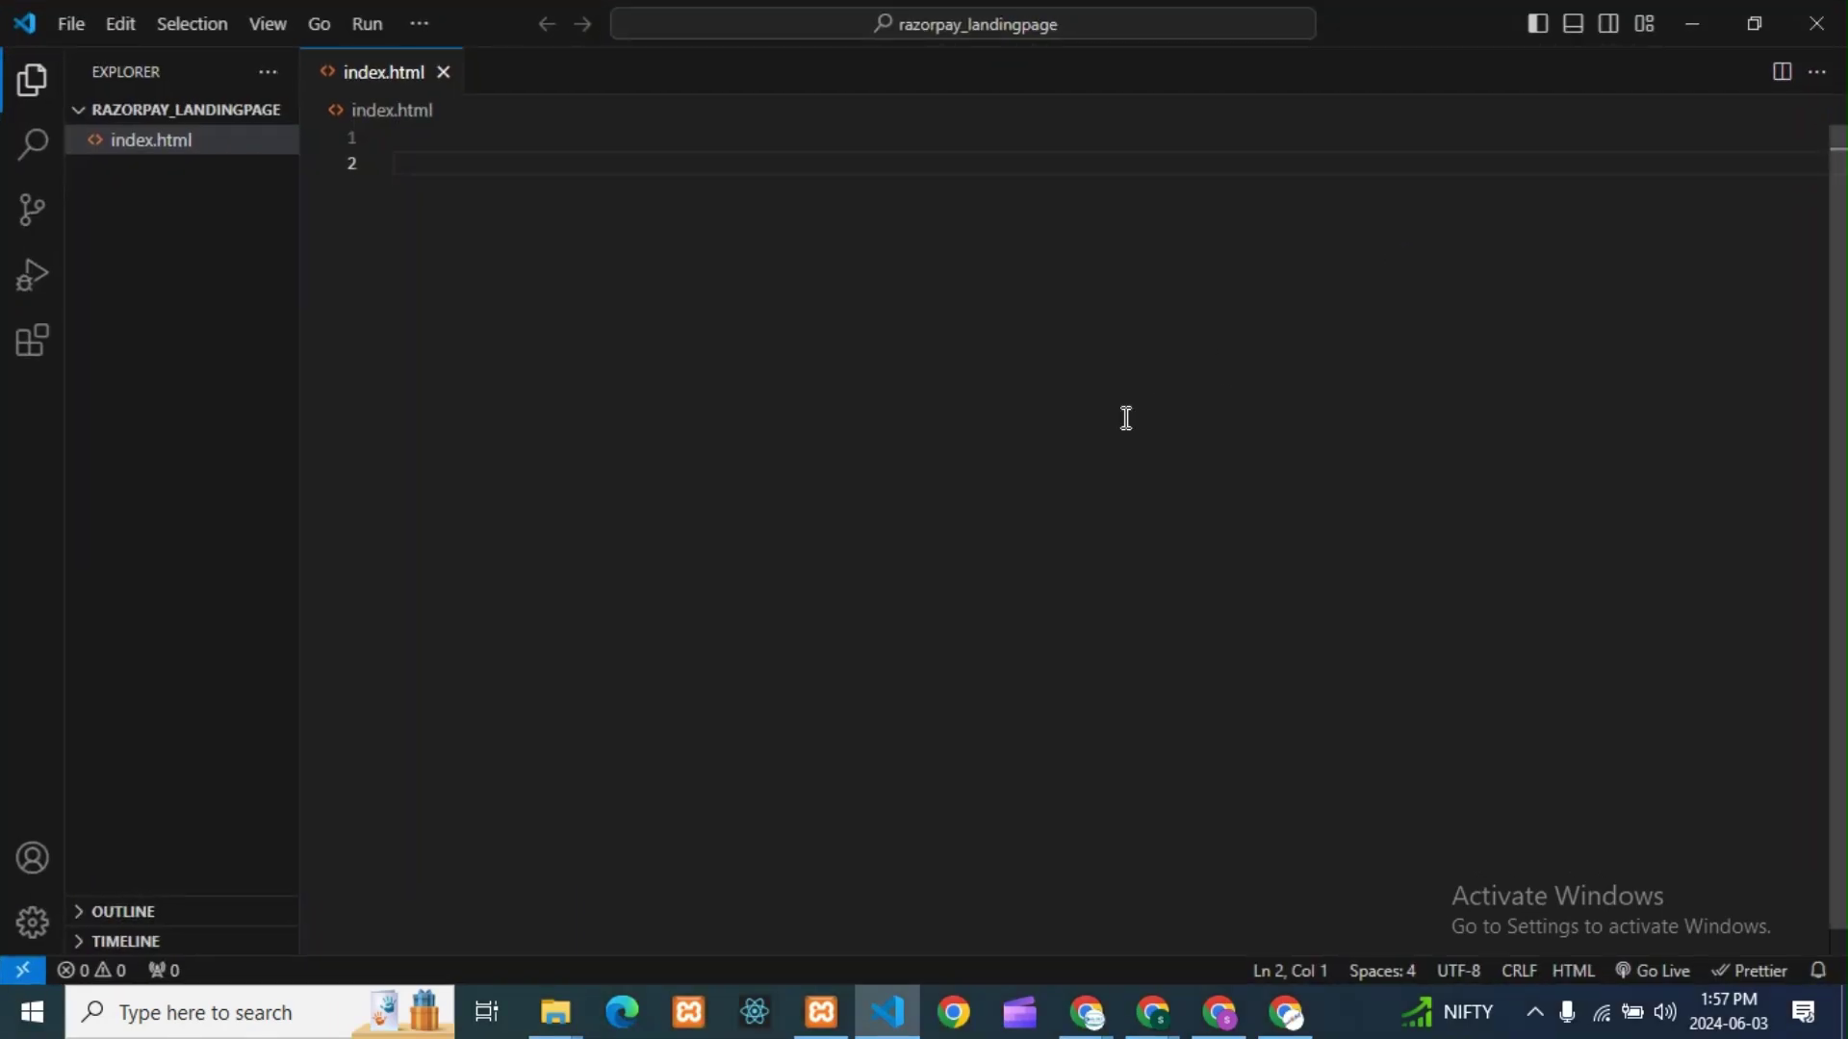
type("!")
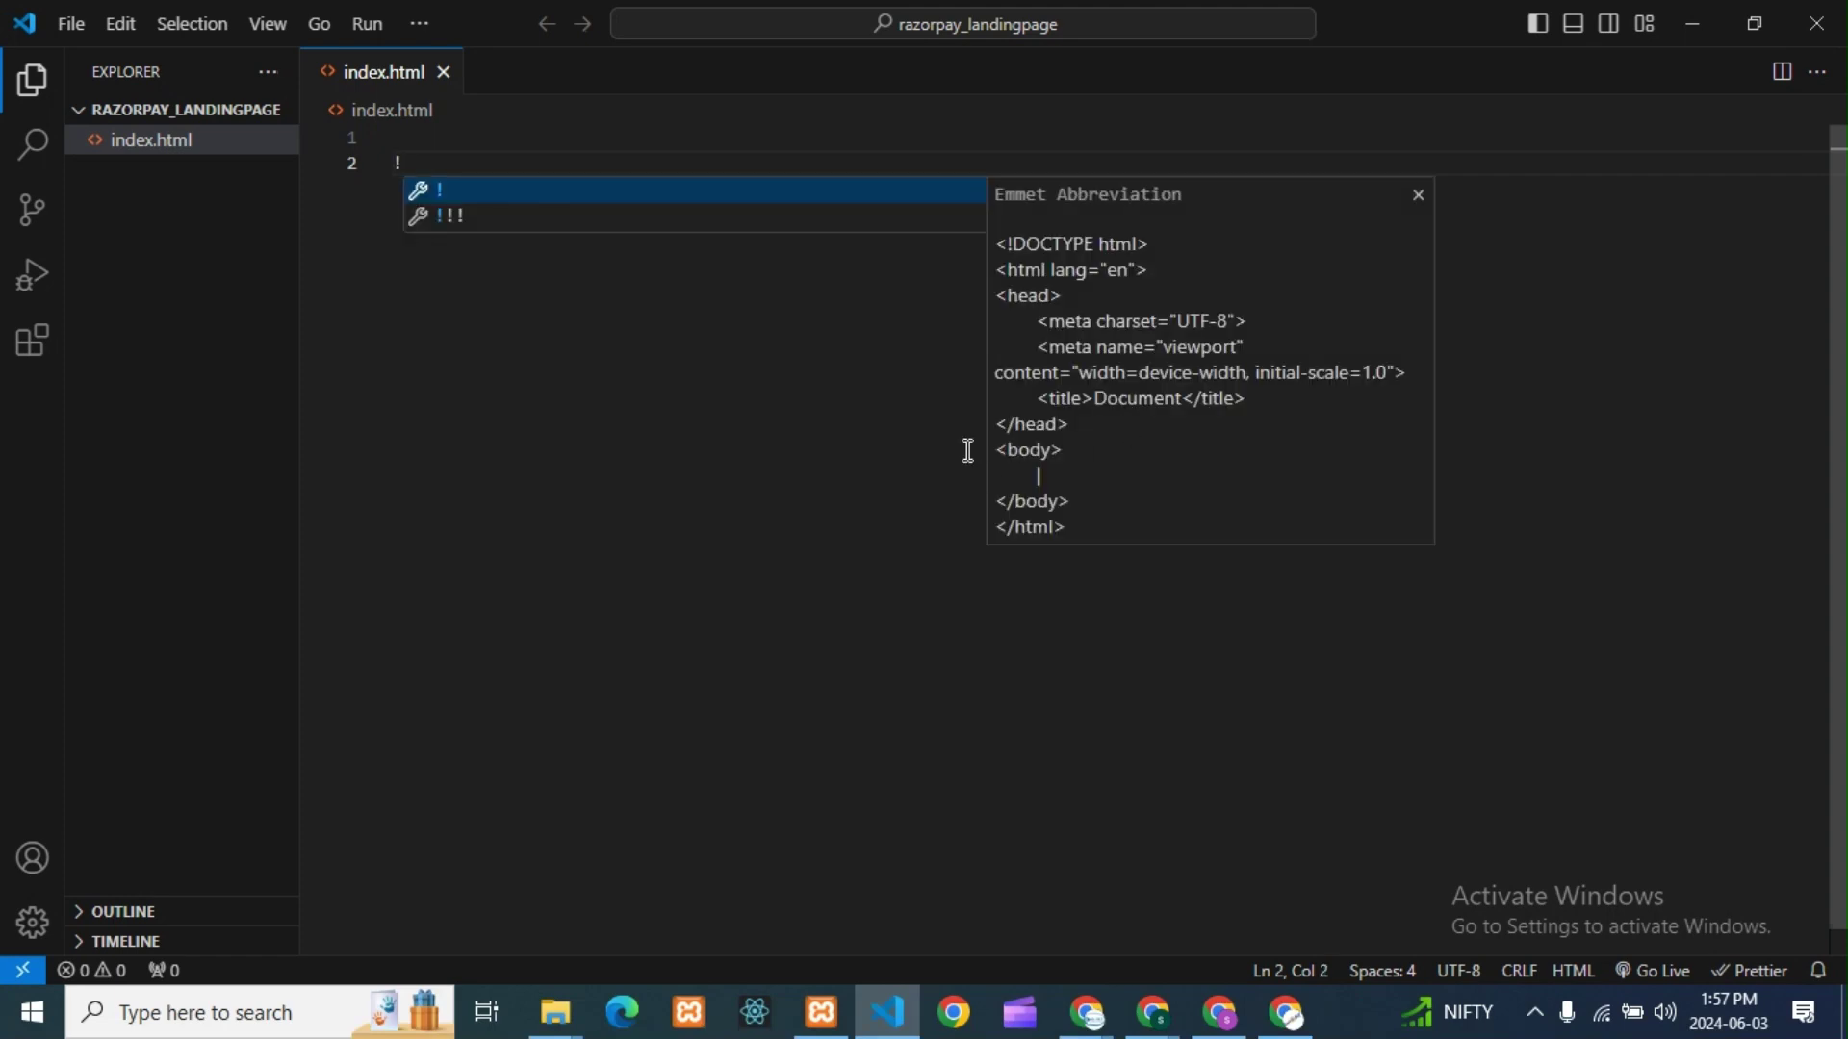
key("Return")
- Add a line inside the body, discard a typed h1, and minimize VS Code
left_click(1014, 524)
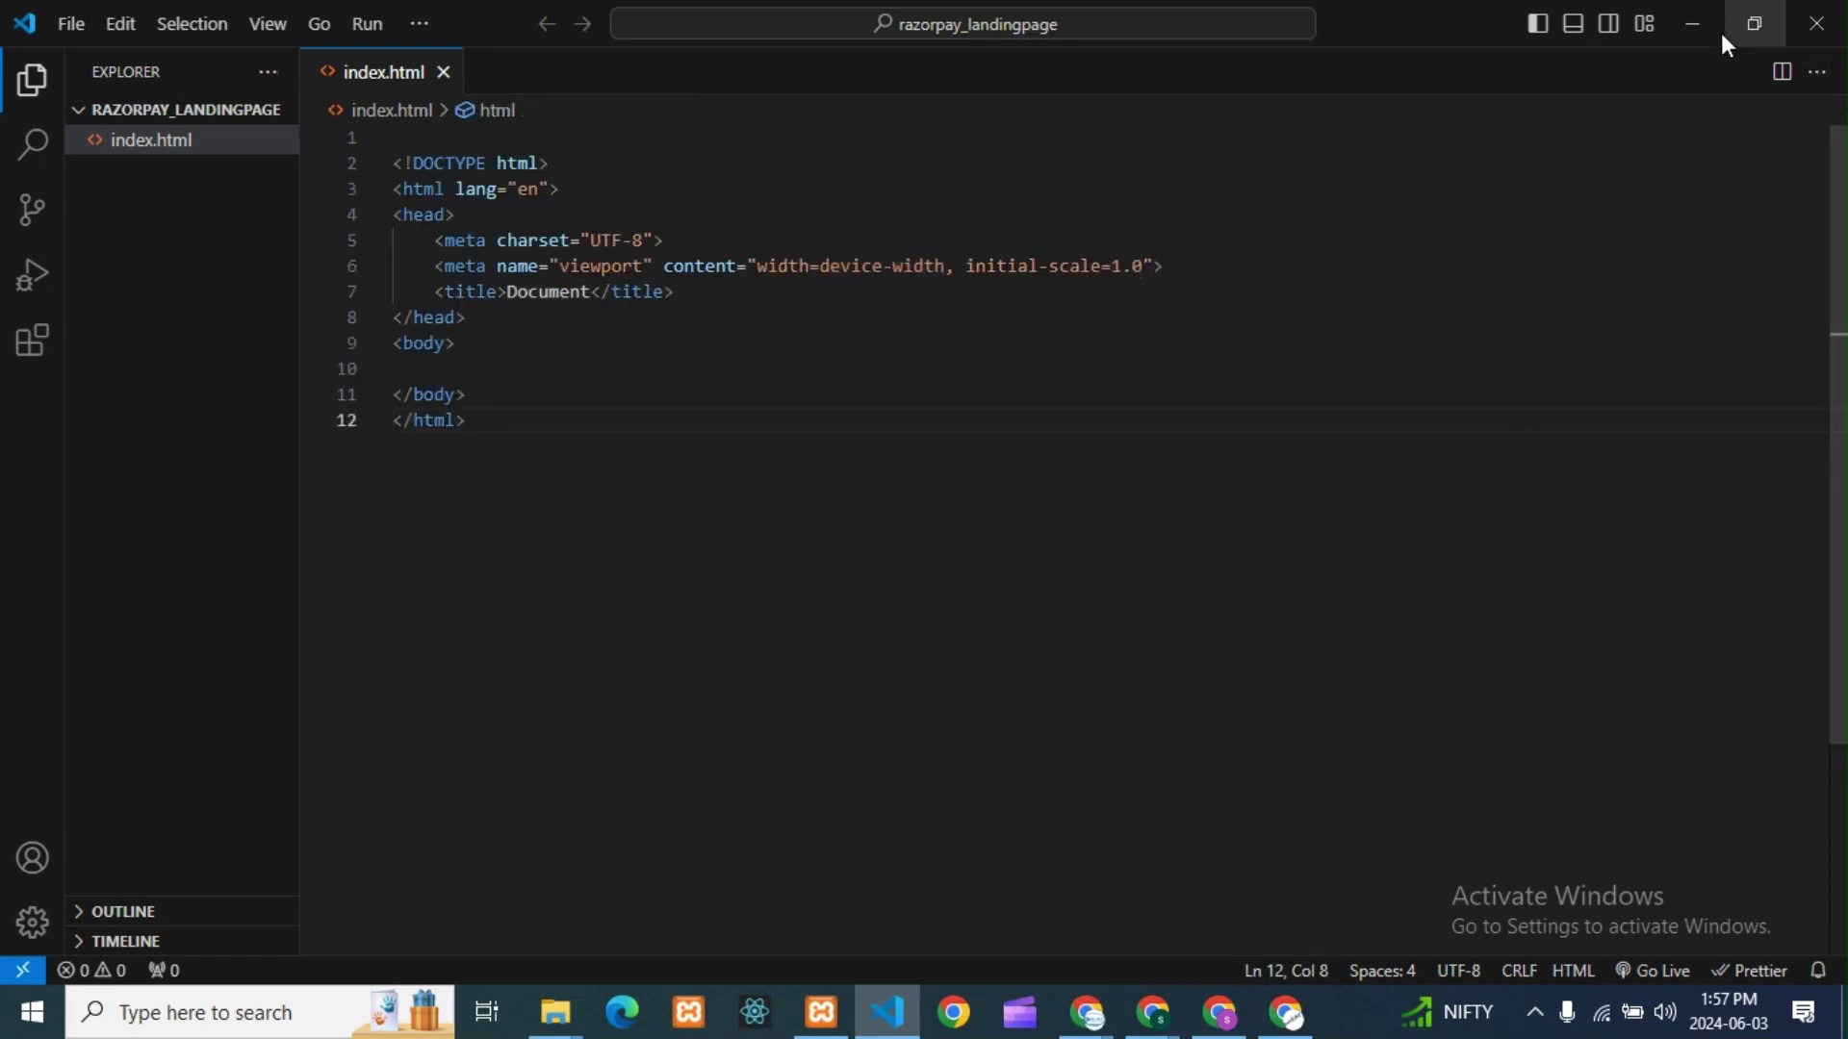
left_click(476, 344)
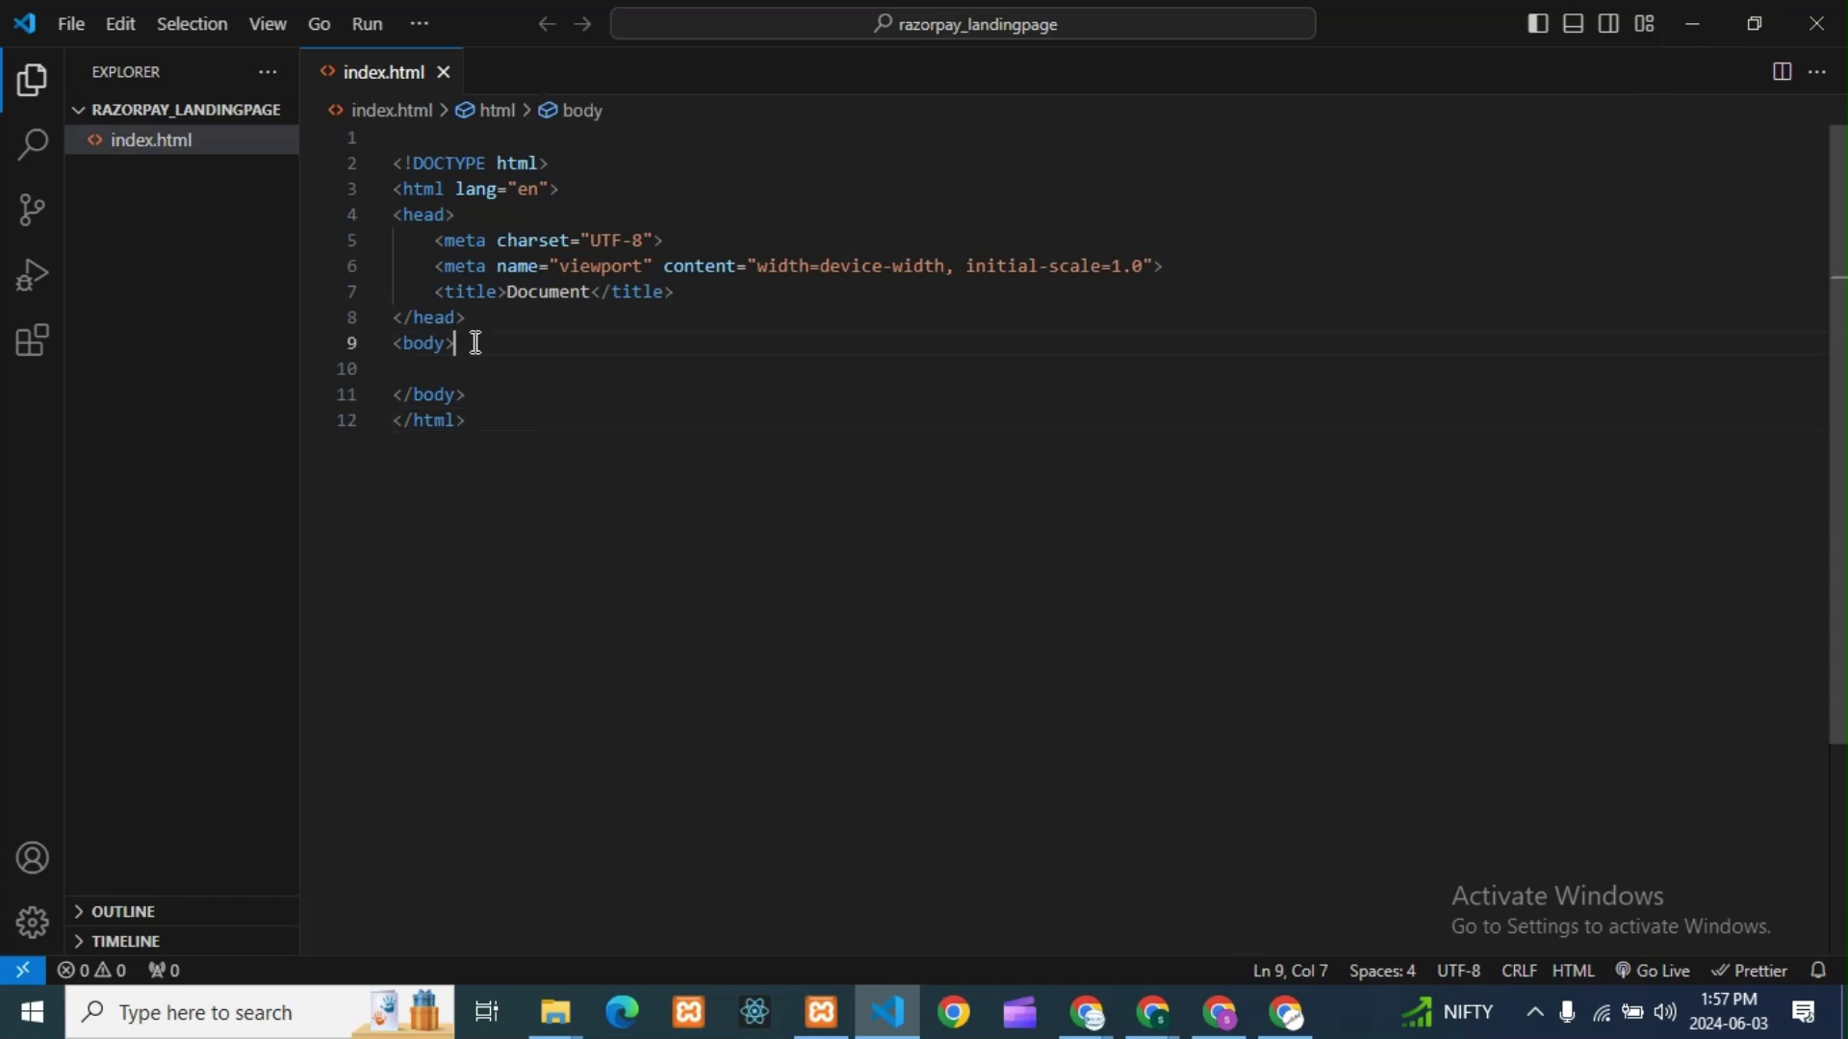
key("Return")
type("h1")
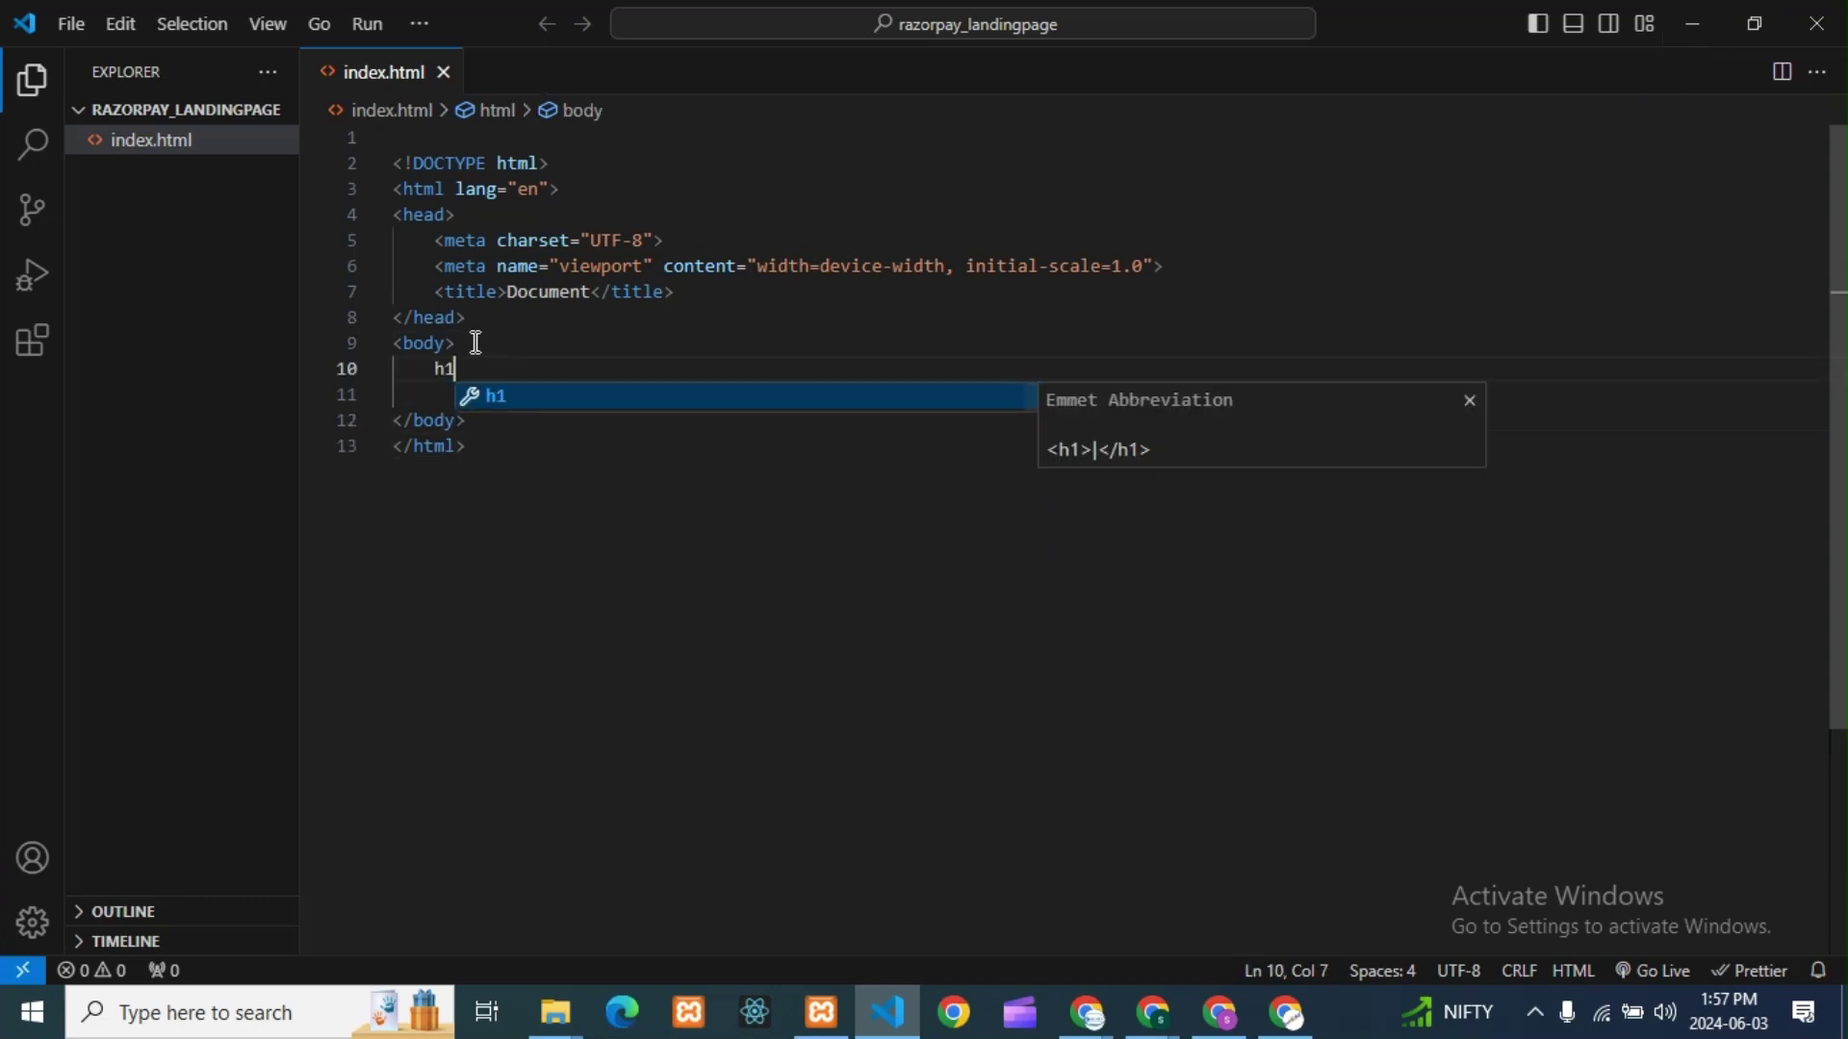
key("BackSpace")
key("BackSpace")
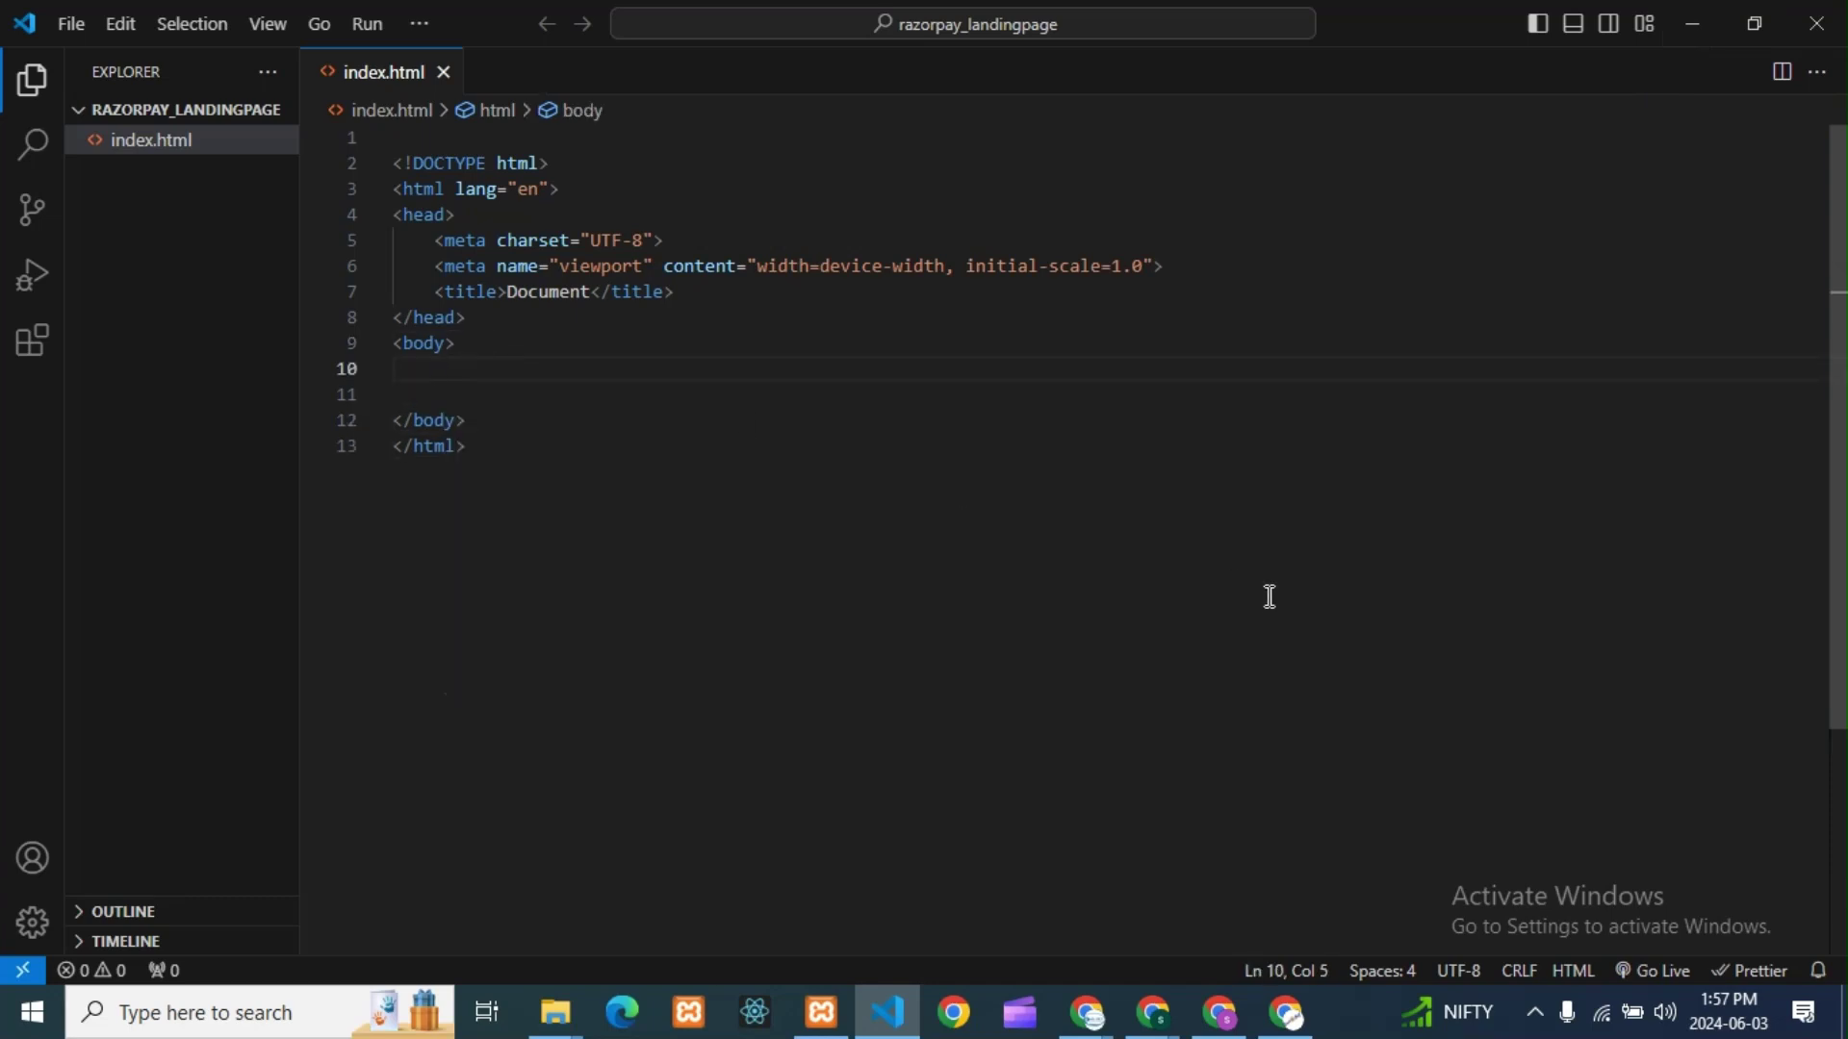
left_click(1267, 597)
left_click(1692, 24)
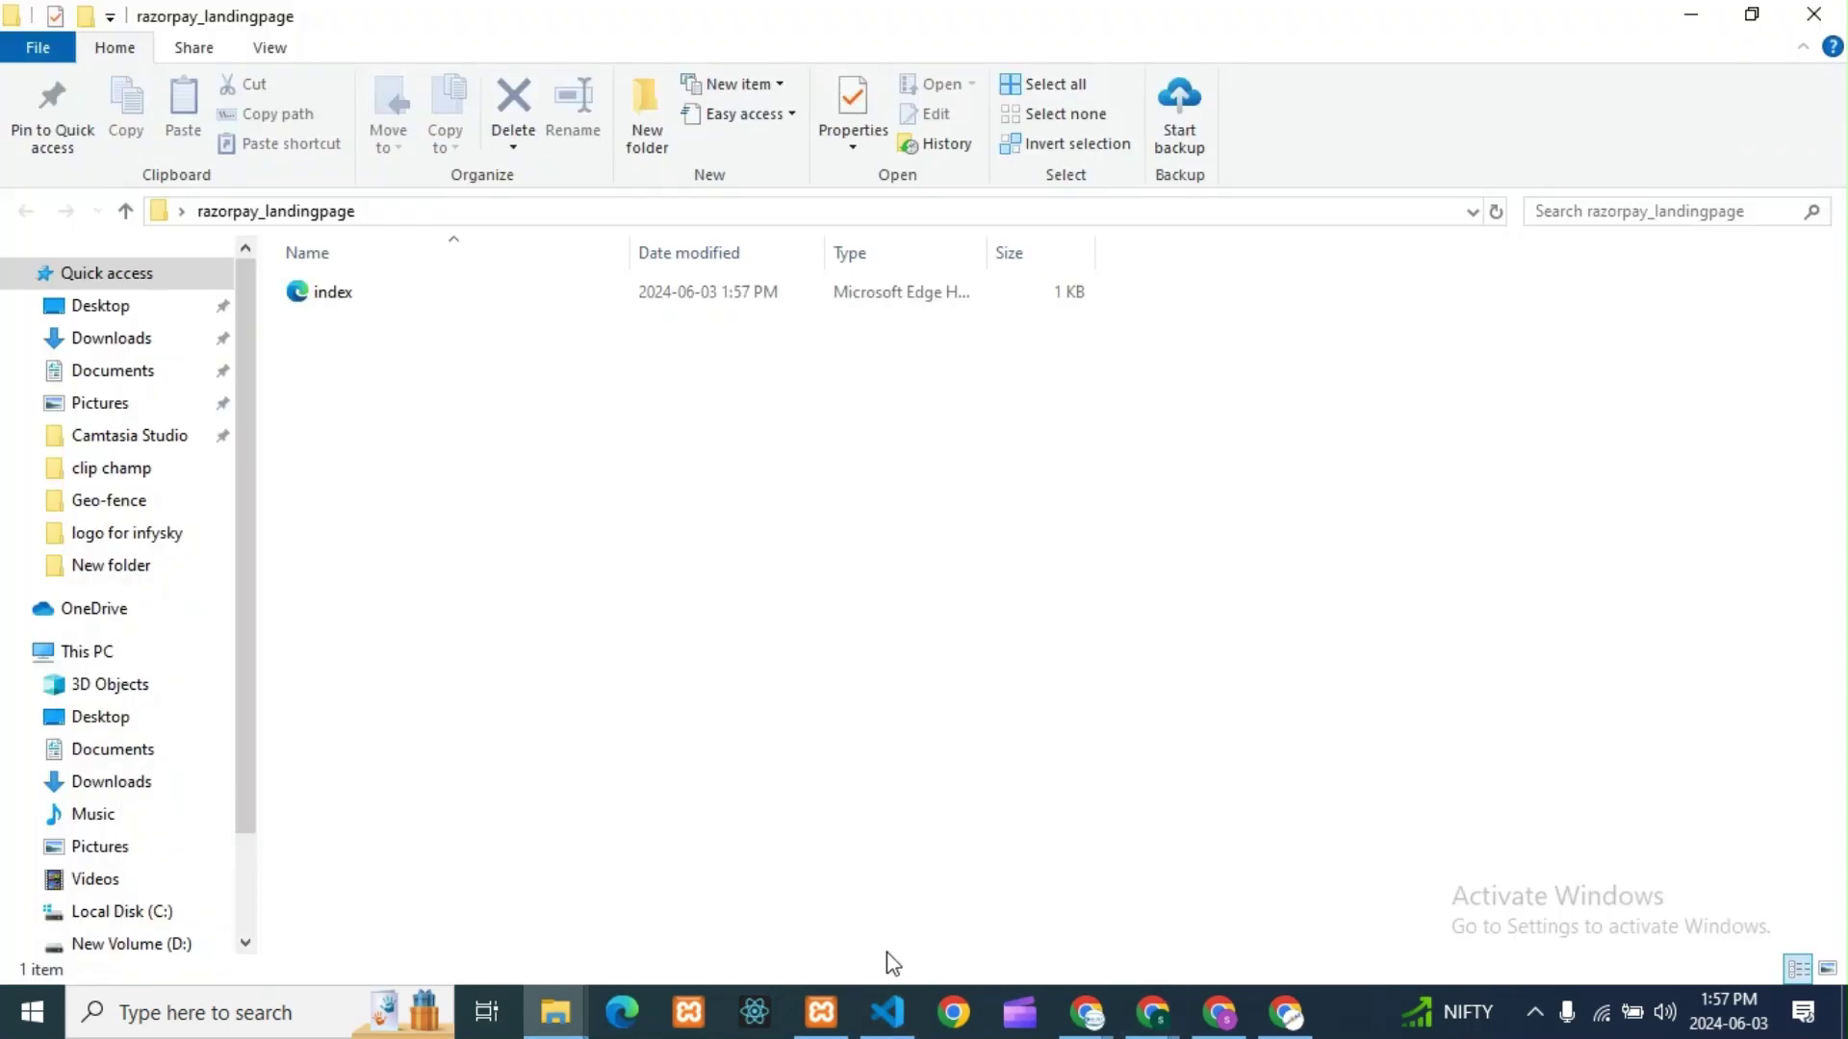
- Open the older 'landing page' desktop folder in Visual Studio Code
left_click(1692, 15)
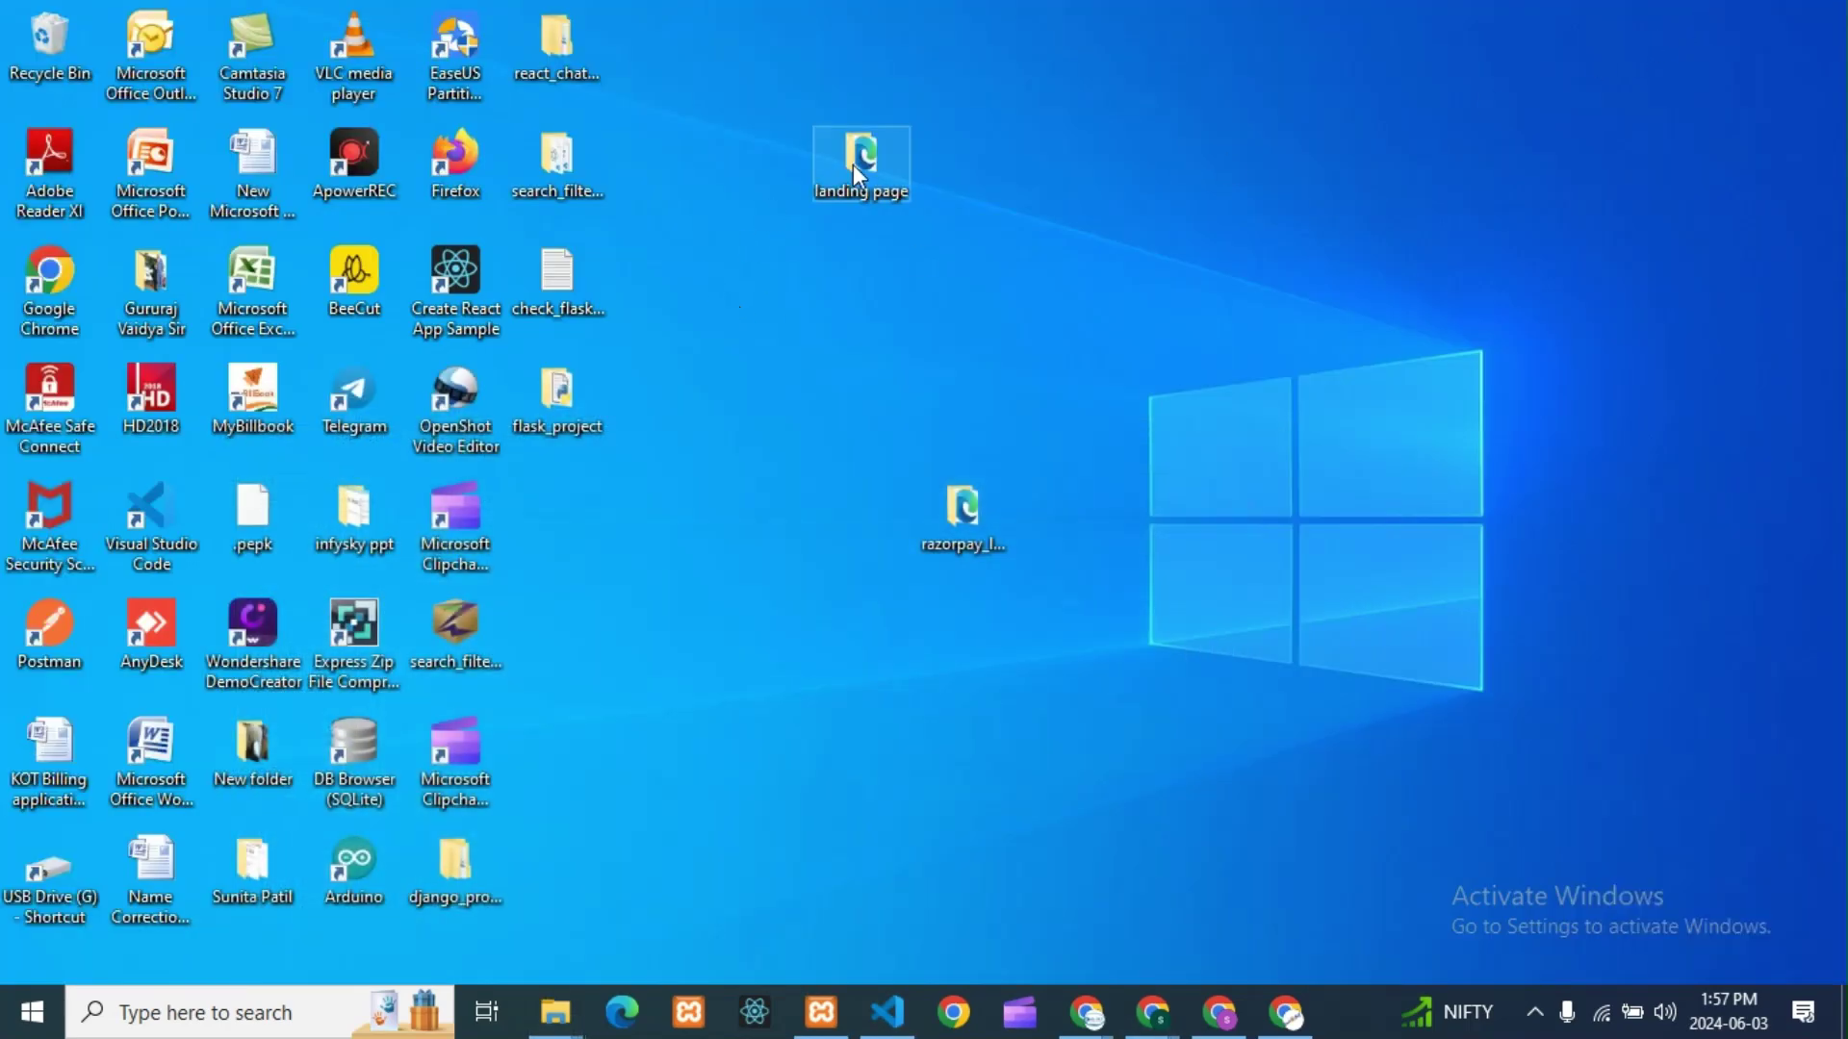
double_click(855, 165)
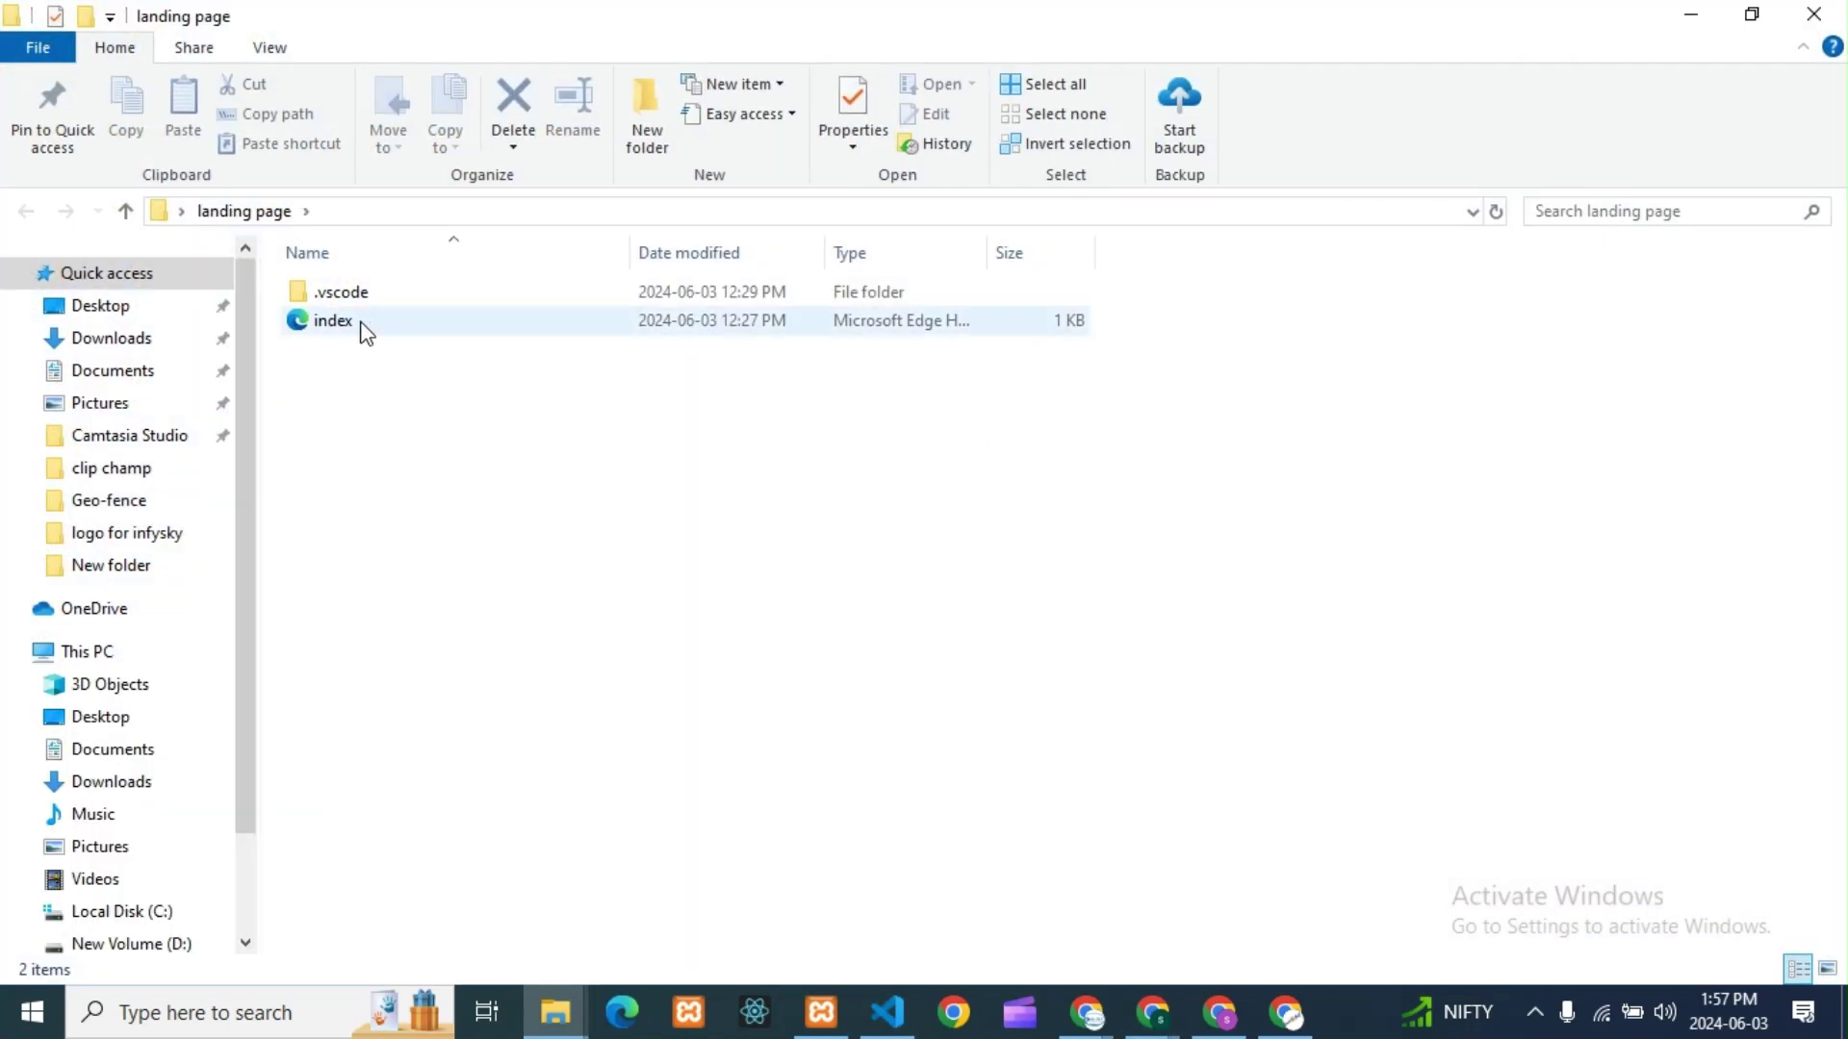
right_click(359, 322)
left_click(481, 658)
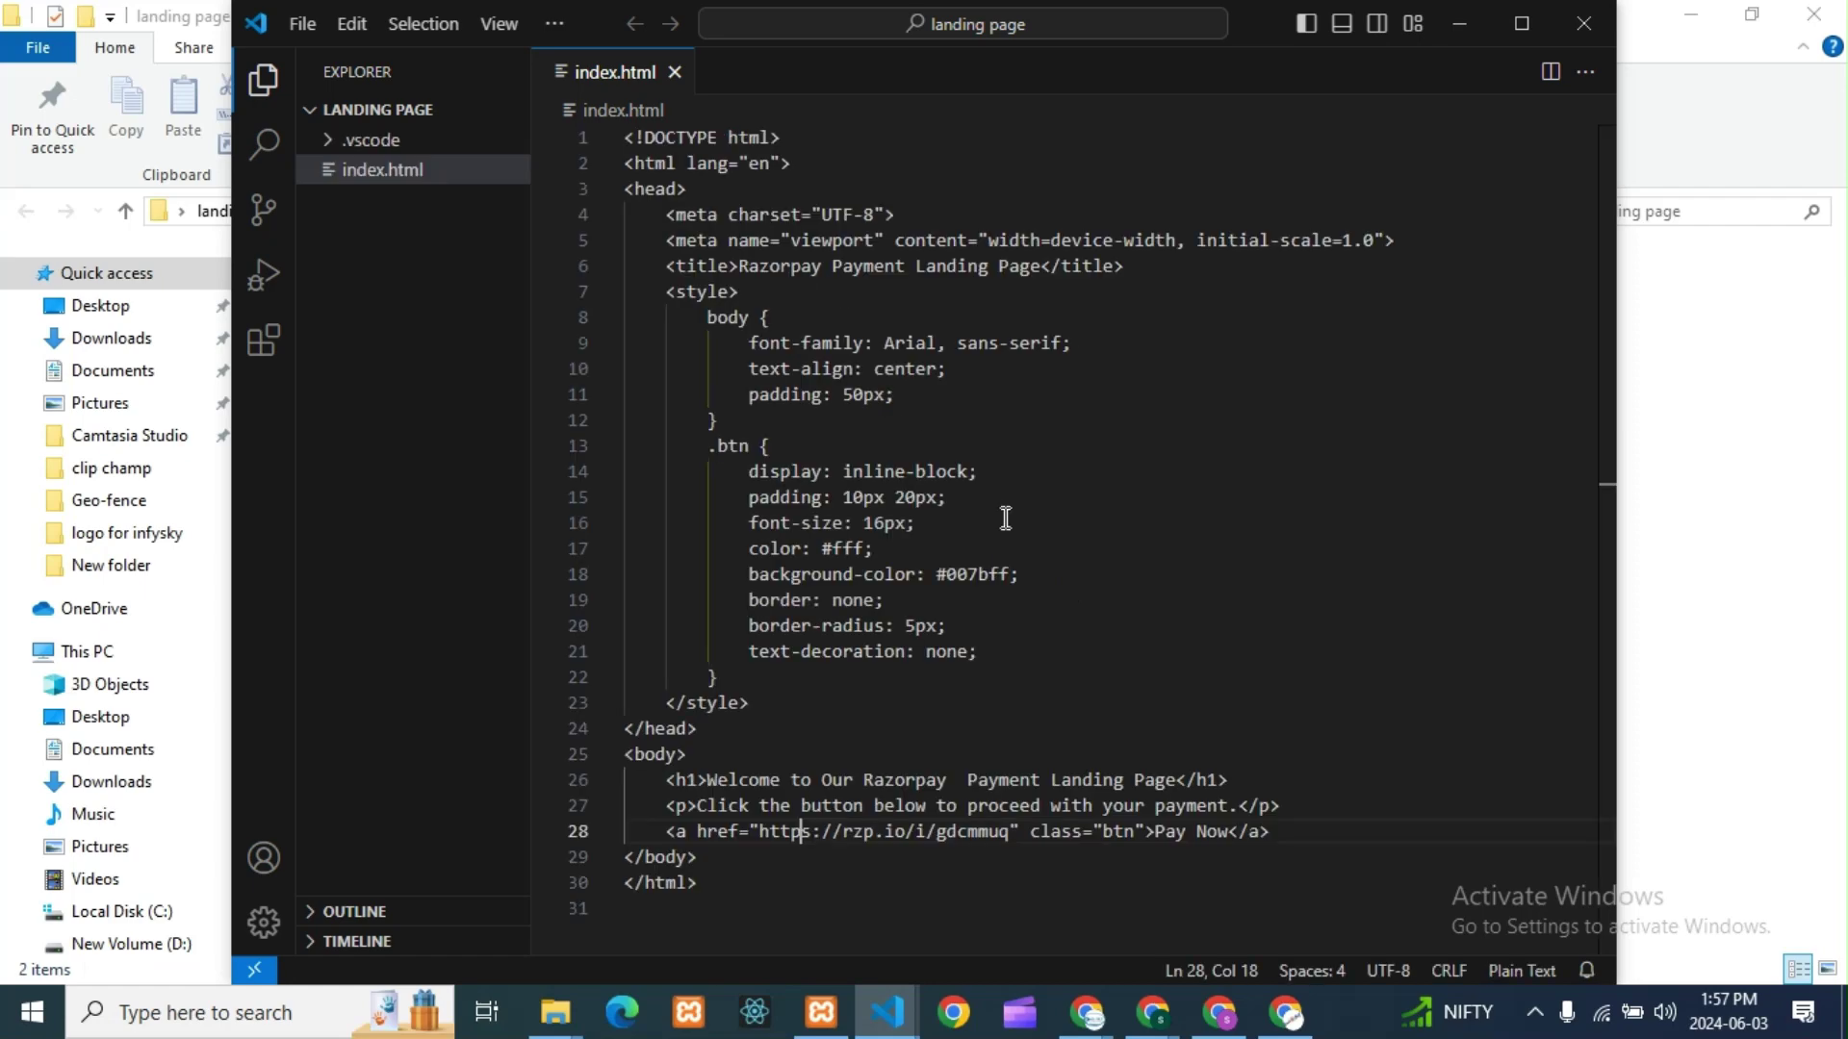
- Select and copy all of the older index.html code, then close that editor
left_click(1034, 528)
key("ctrl+a")
key("ctrl+c")
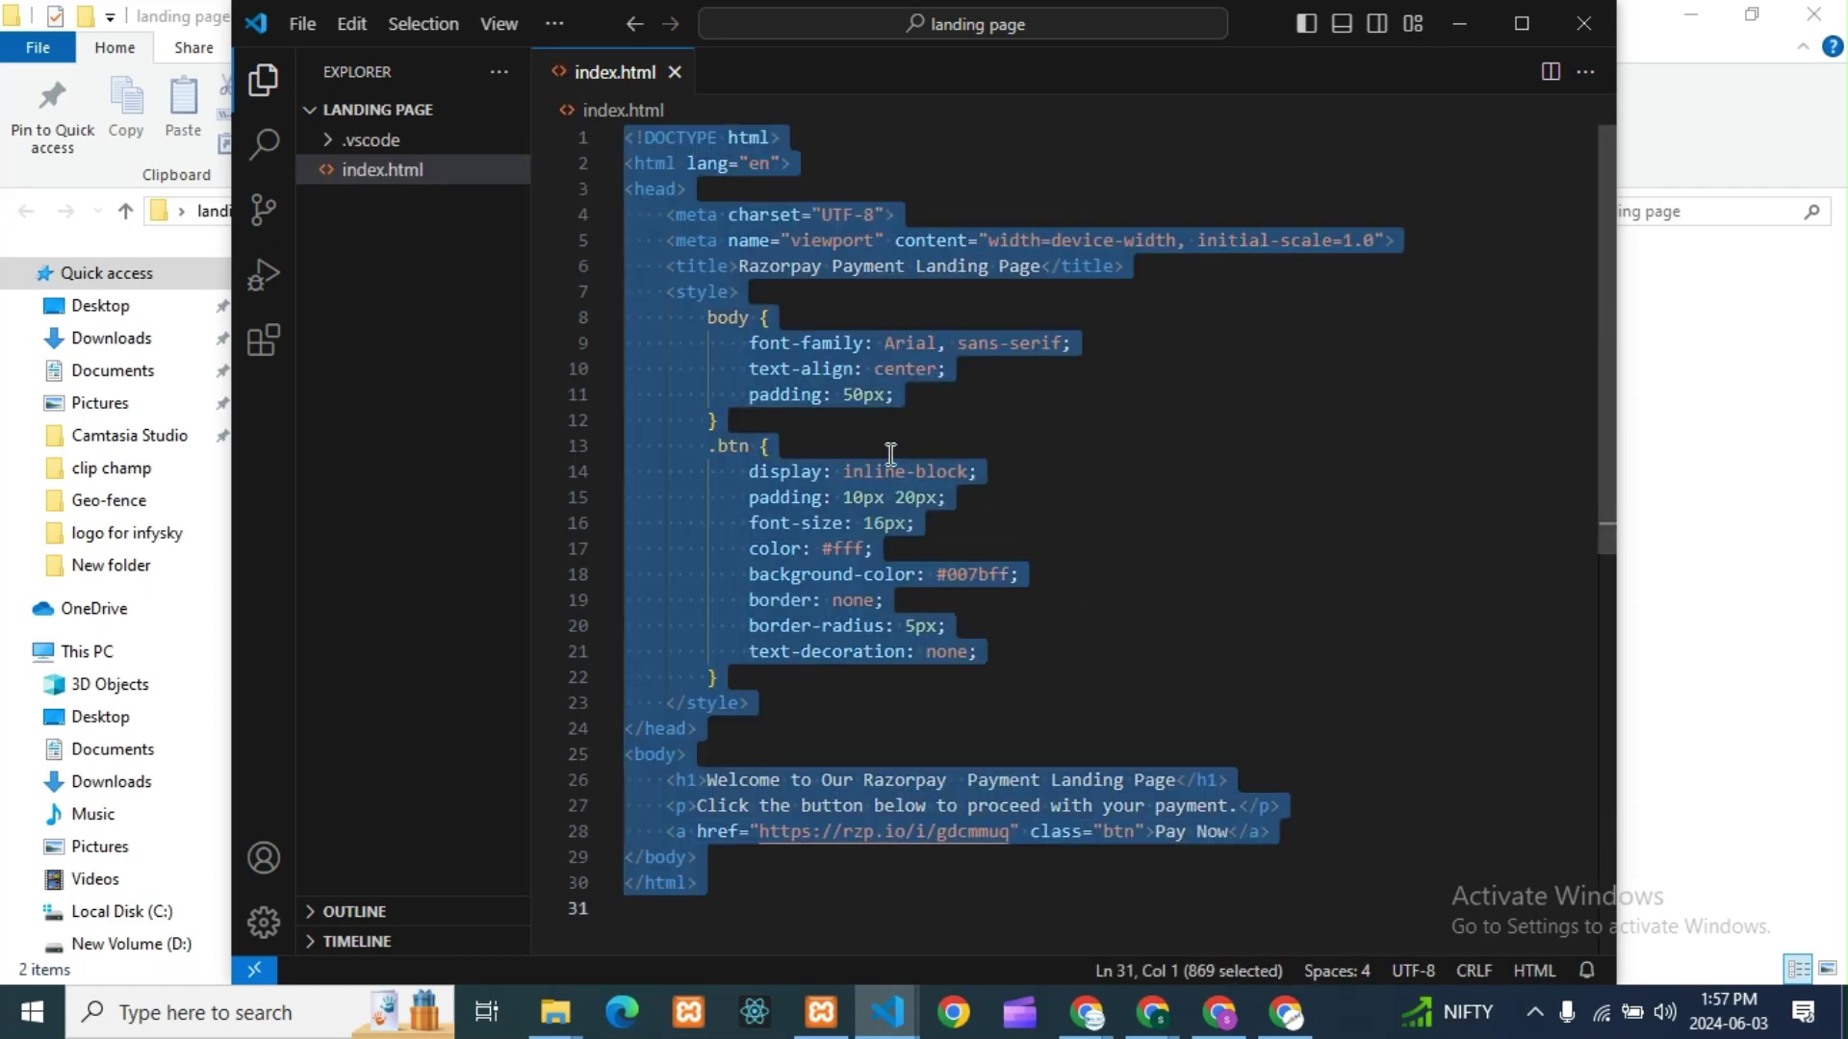
left_click(1584, 24)
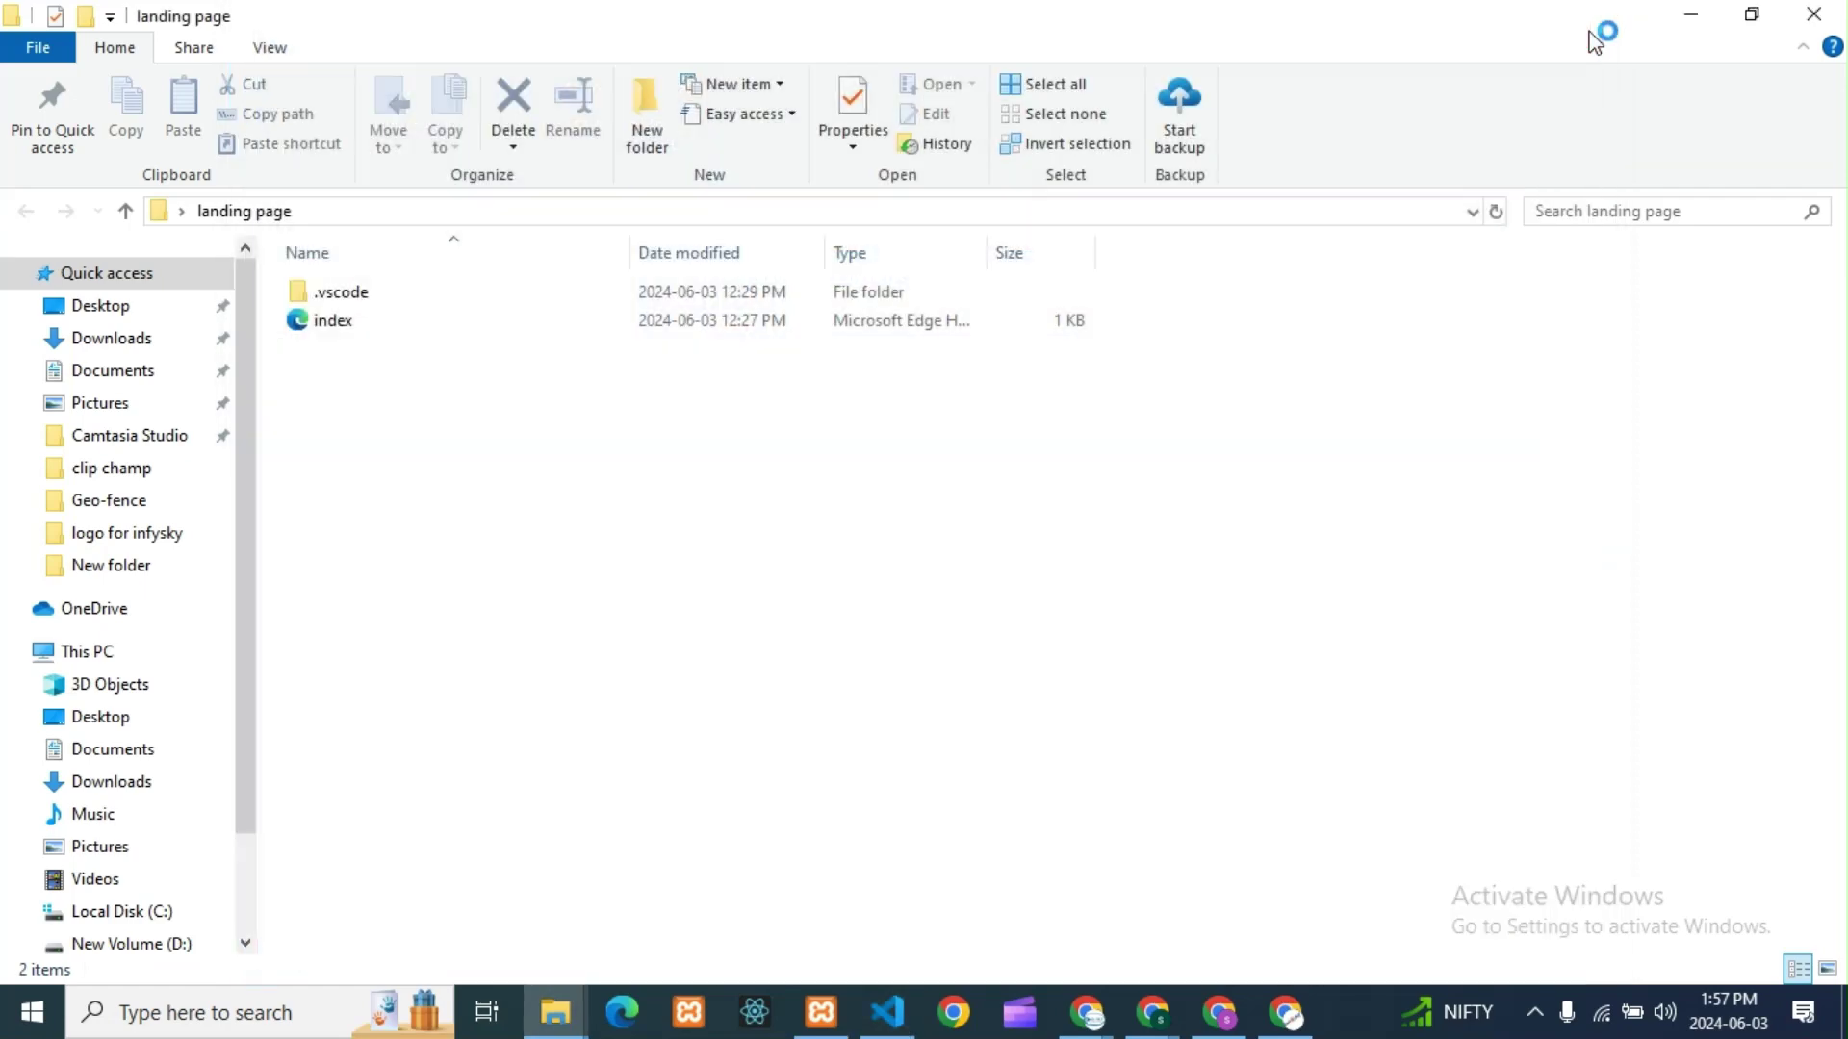
left_click(1694, 15)
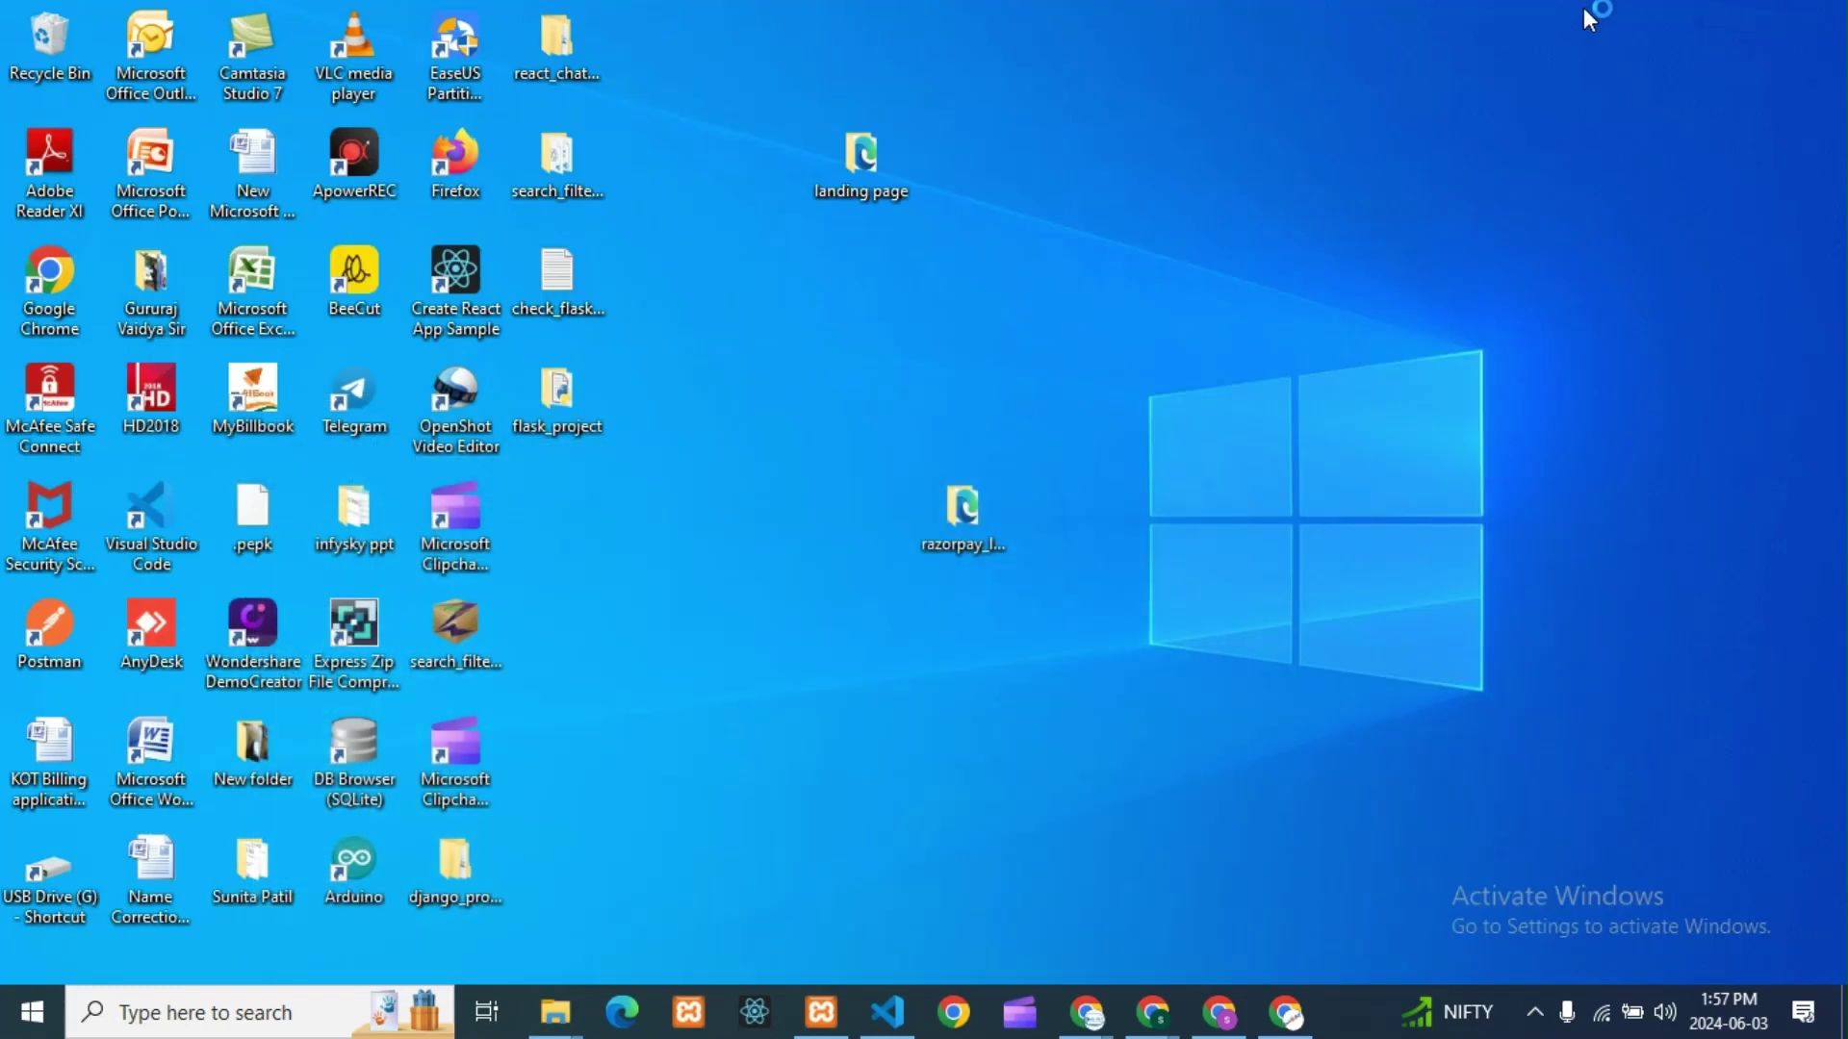
- Replace boilerplate lines 2–13 of index.html with the copied landing page code
left_click(900, 1006)
left_click_drag(479, 454, 393, 159)
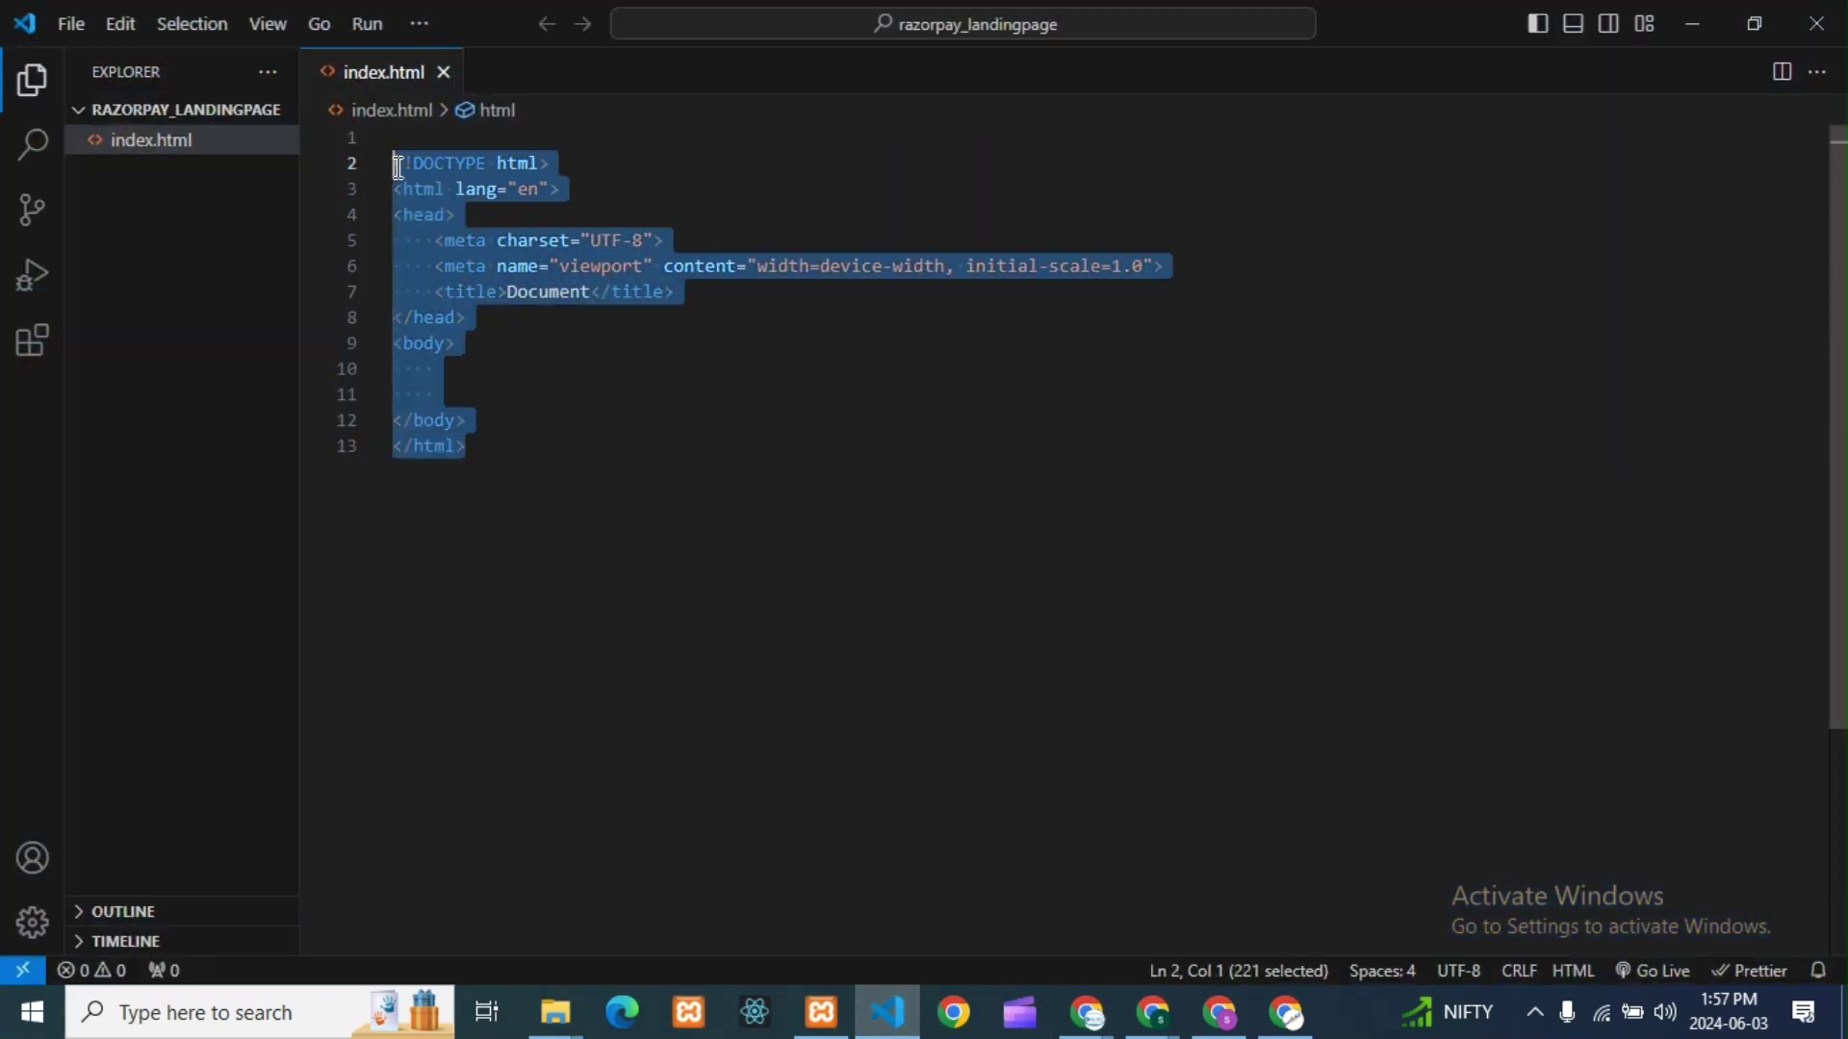
key("ctrl+v")
- Review the pasted styles, .btn rule, head section and Pay Now link on line 29
left_click(1027, 556)
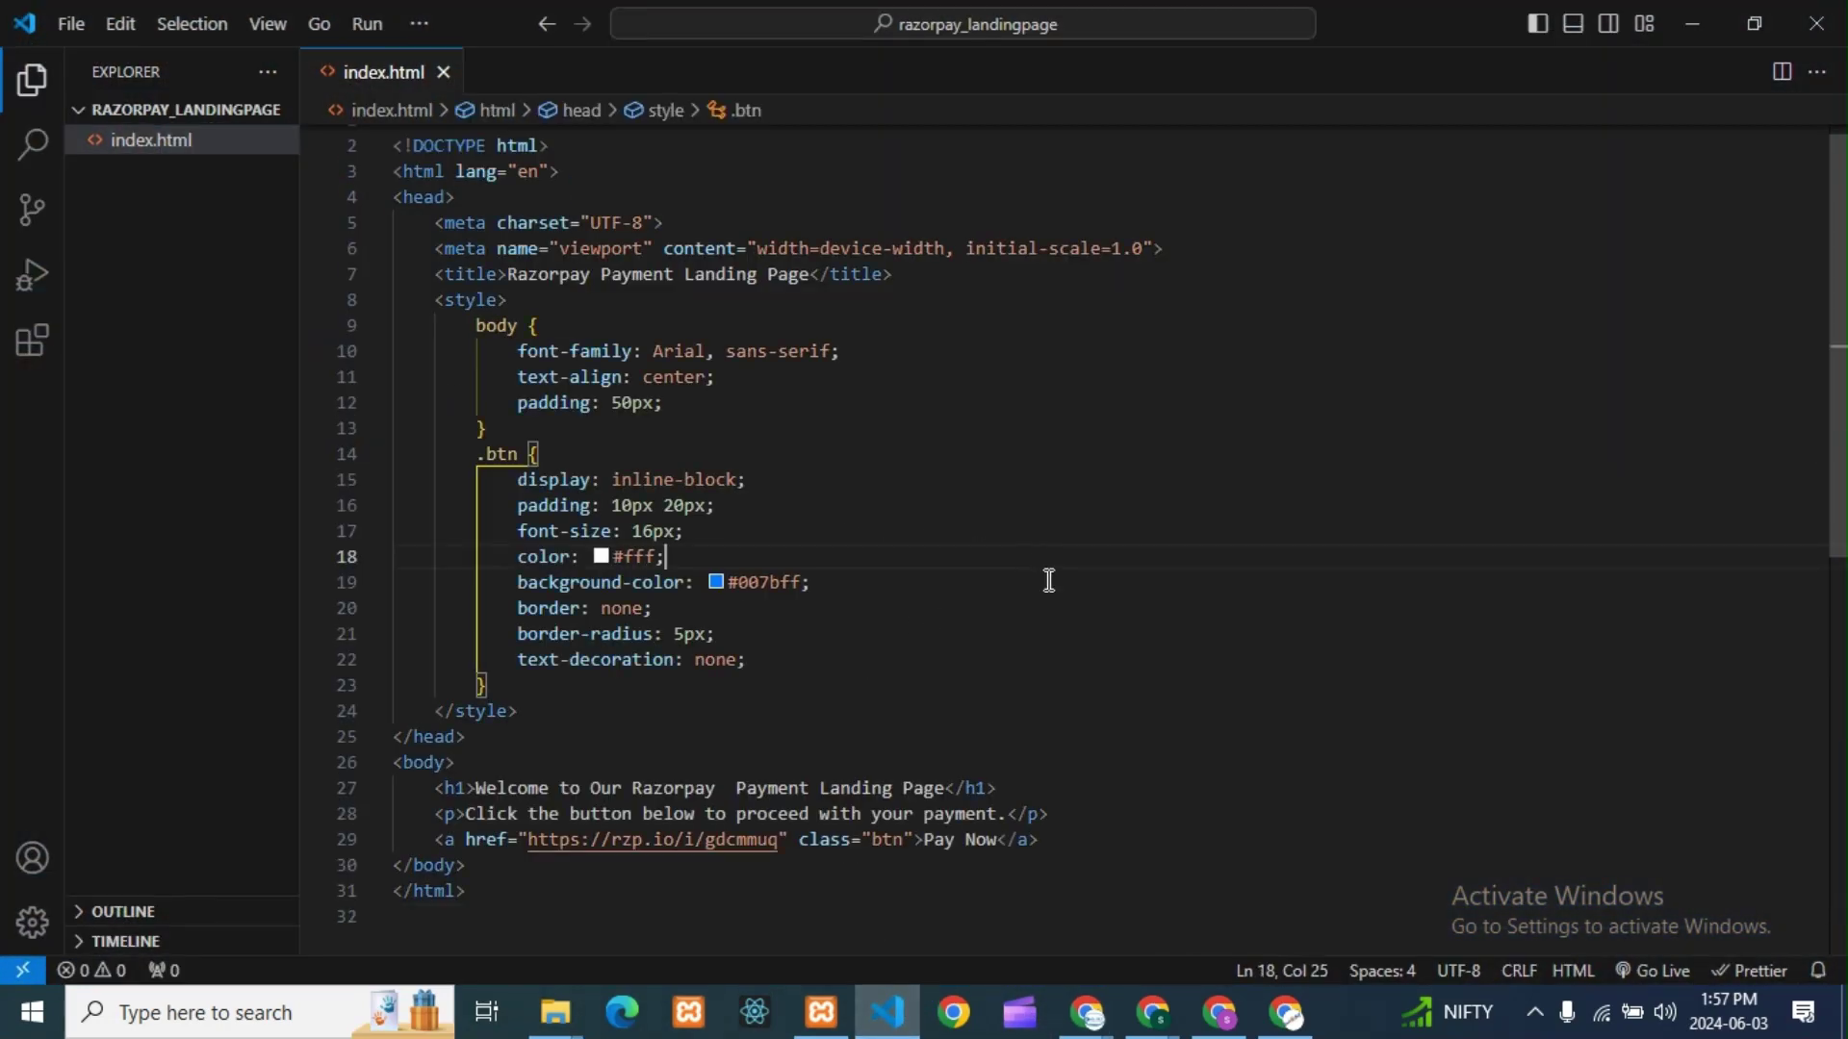
left_click(1106, 640)
left_click(897, 668)
left_click_drag(470, 738, 358, 209)
left_click_drag(1040, 840, 425, 814)
left_click(857, 687)
left_click(1126, 787)
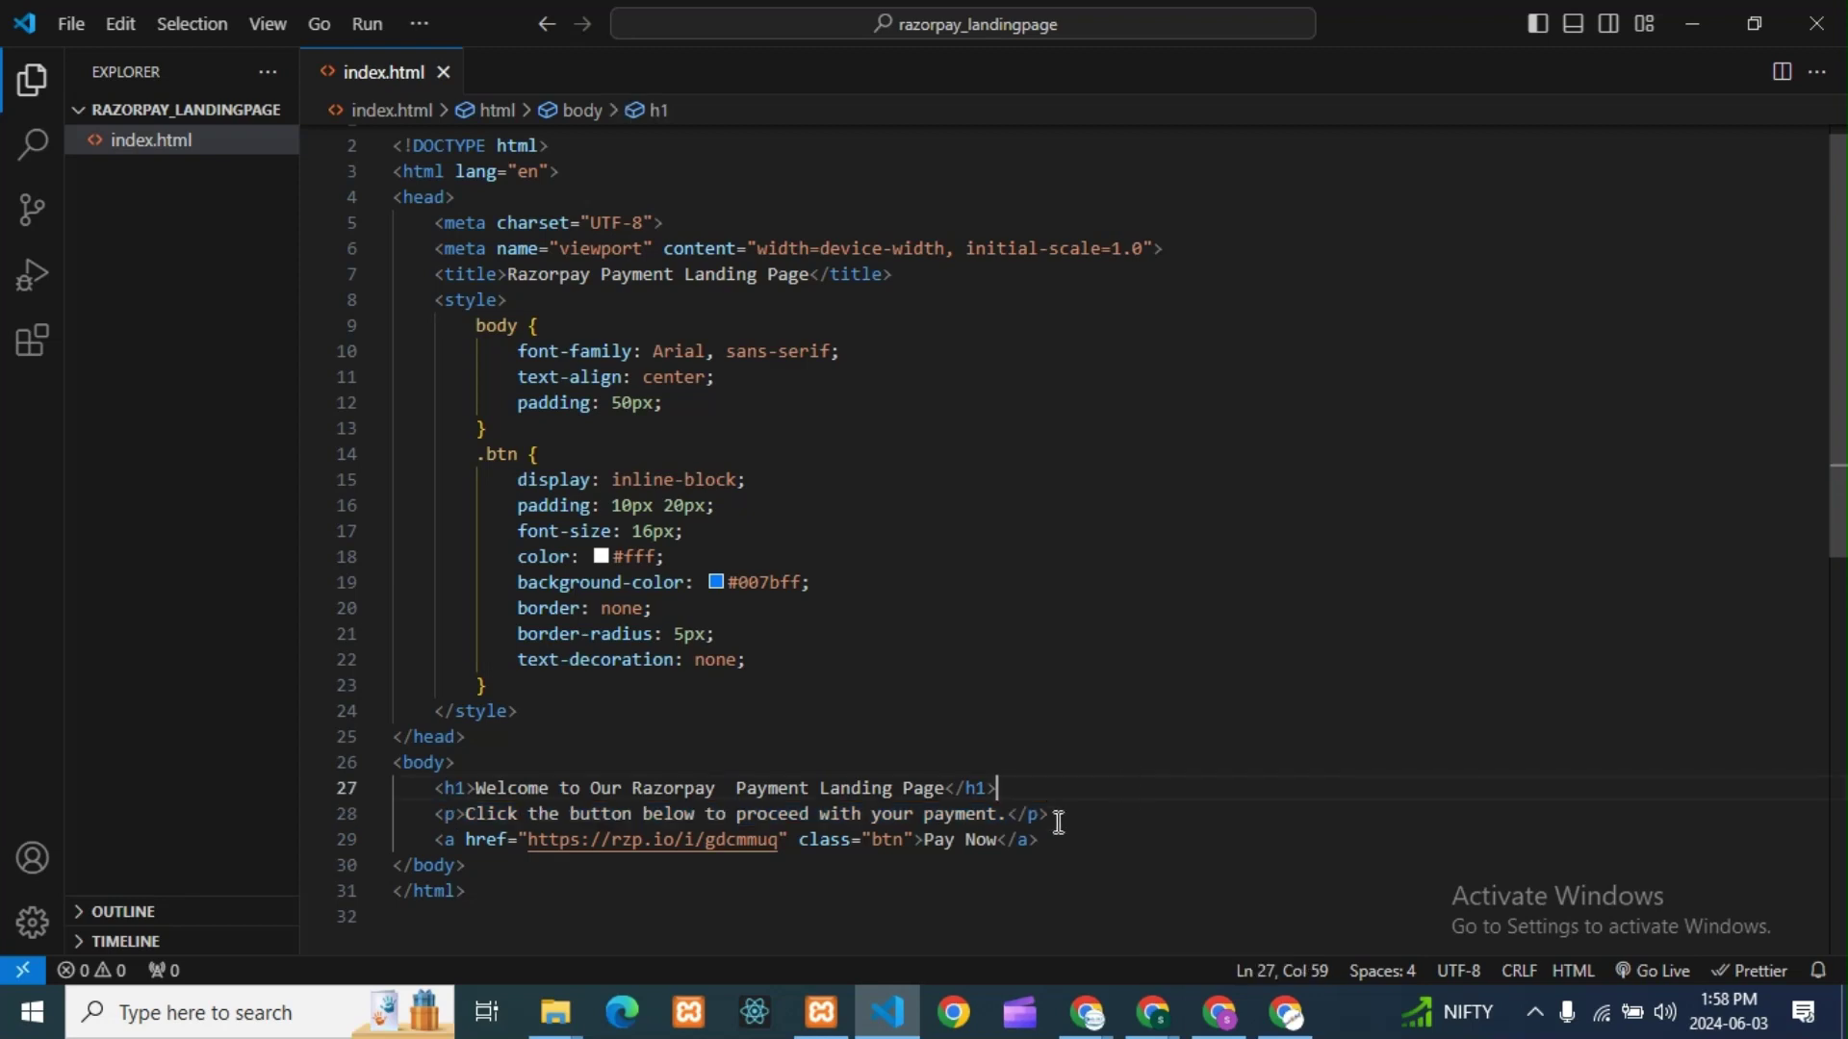
left_click(1039, 885)
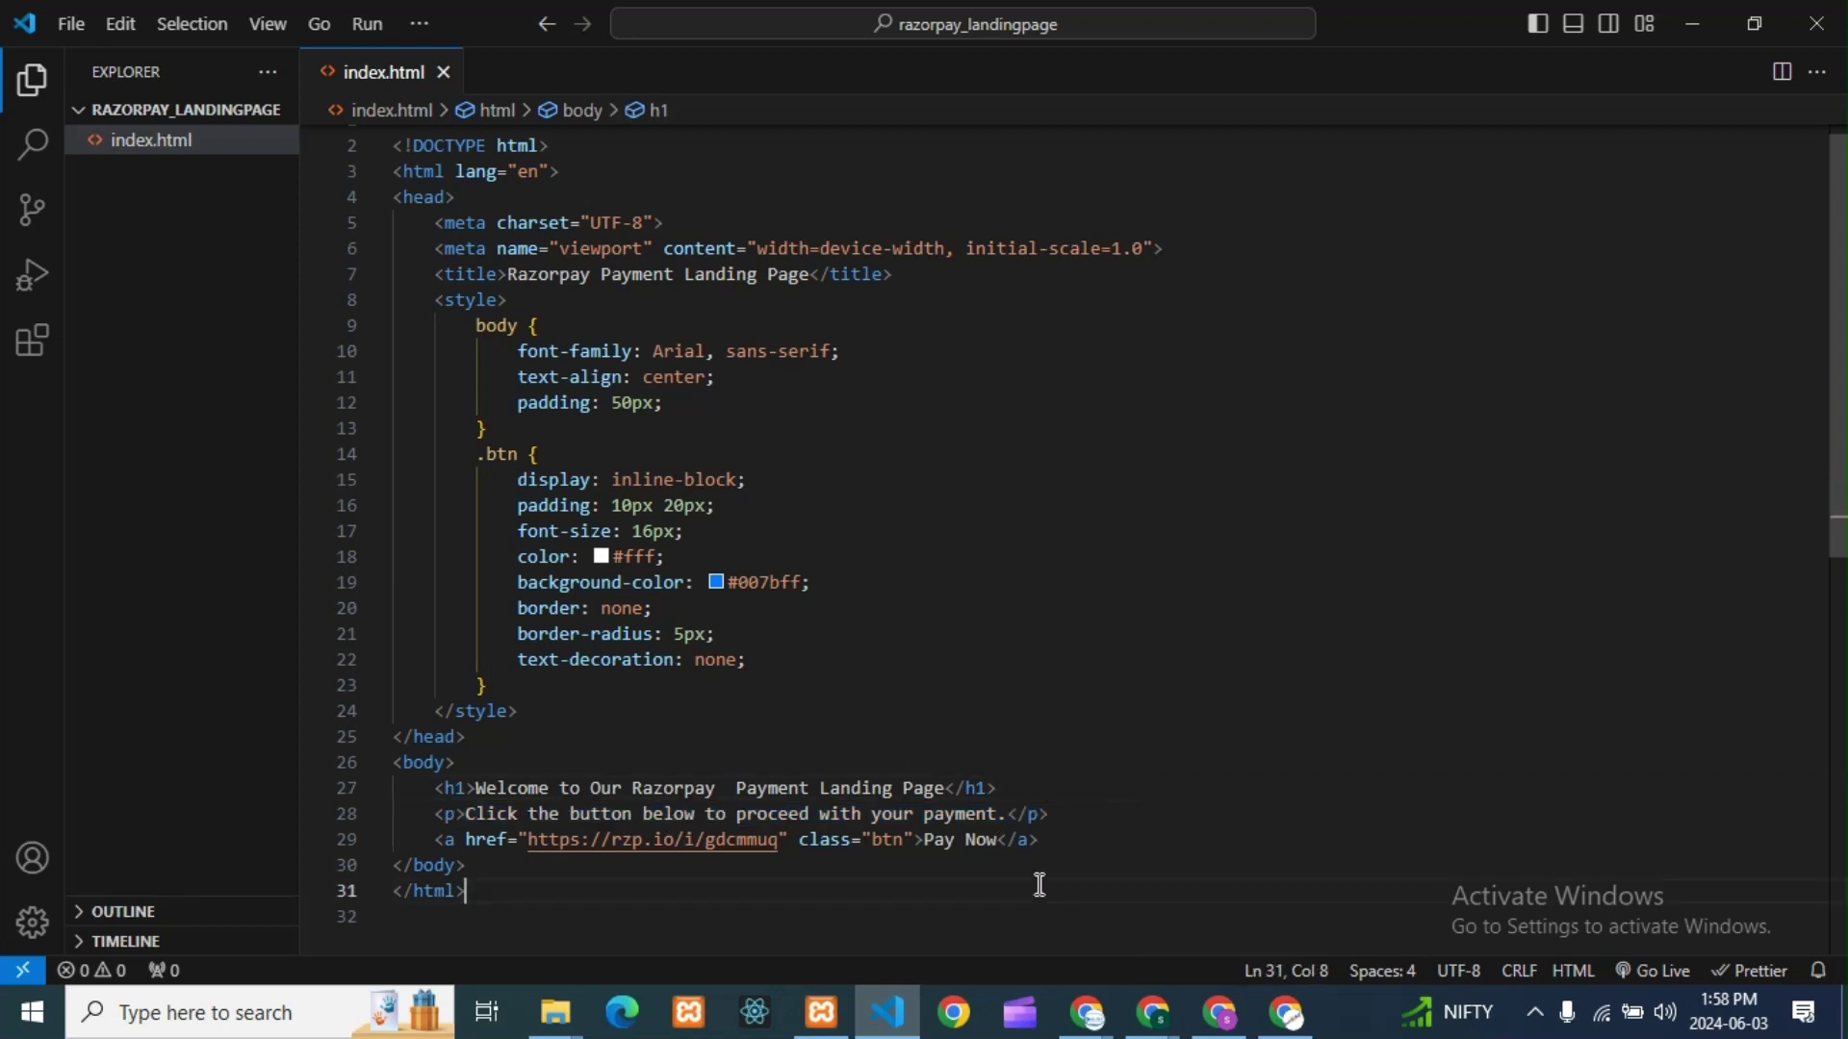
left_click_drag(1028, 839, 783, 841)
left_click(678, 915)
left_click(1052, 707)
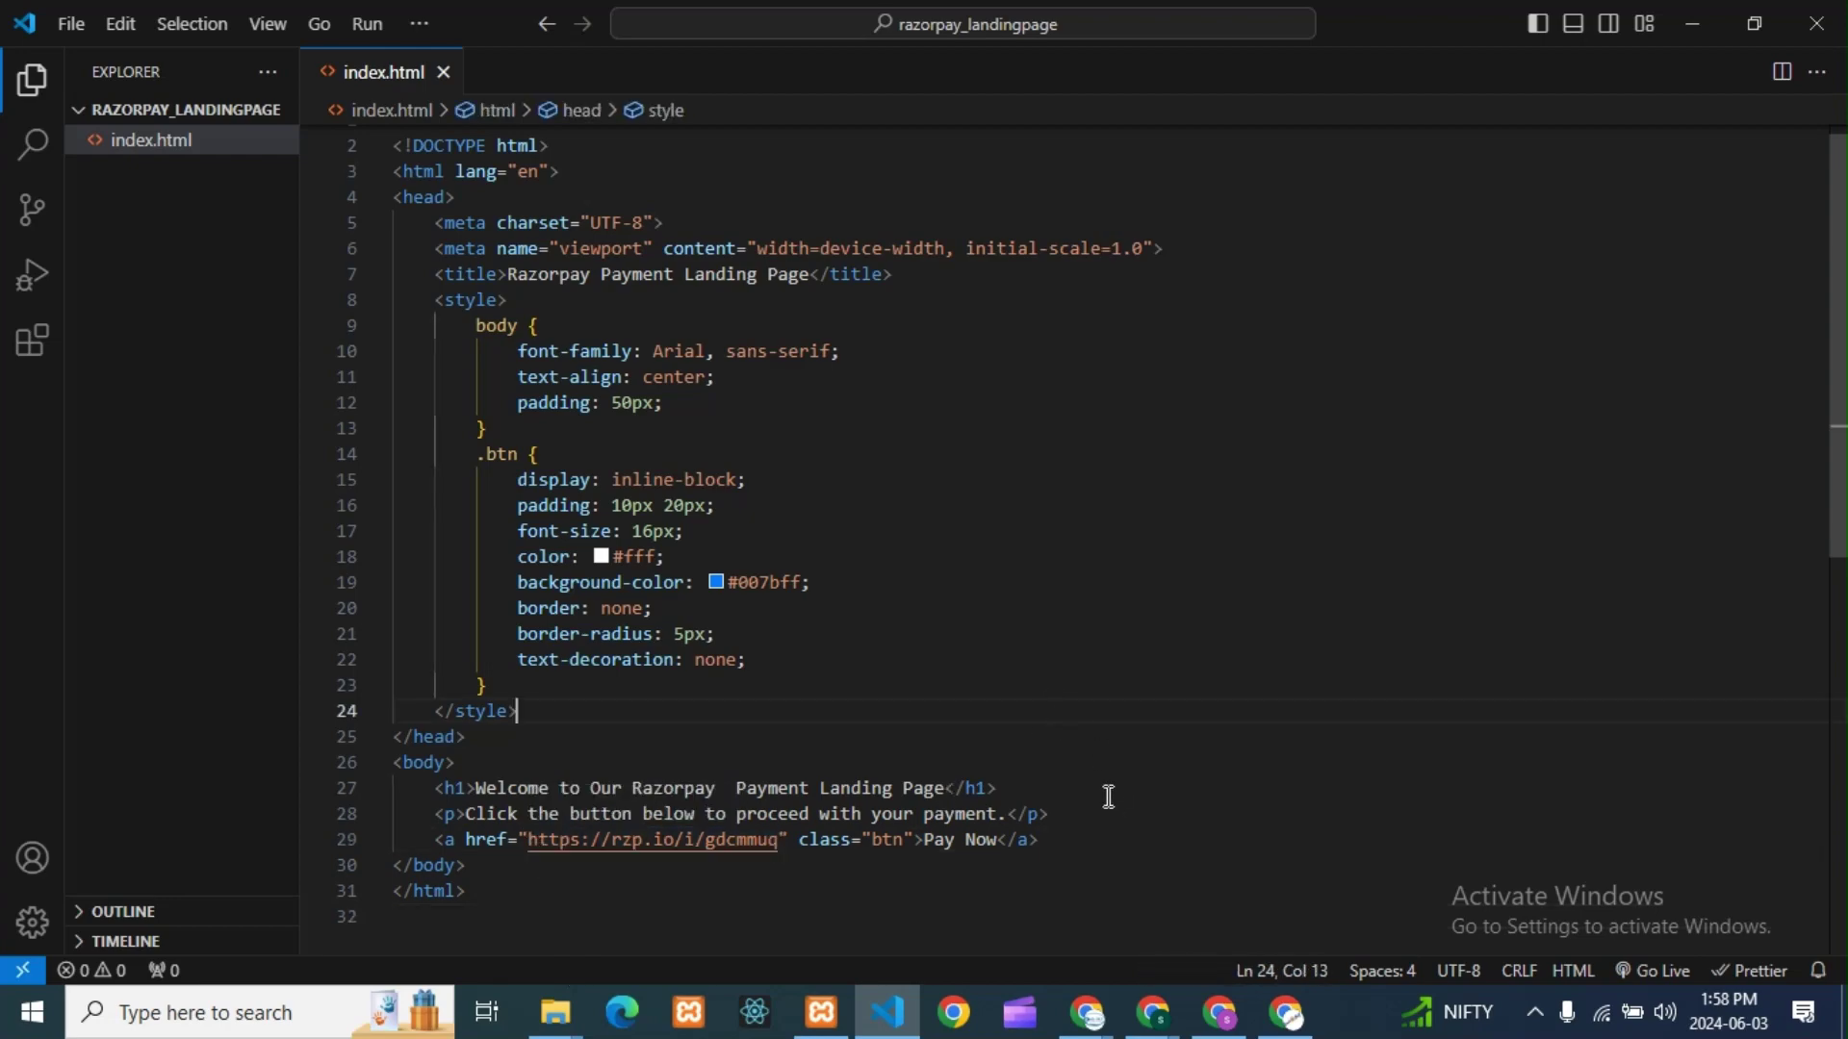
left_click(1220, 1013)
scroll(1485, 715, "down", 1)
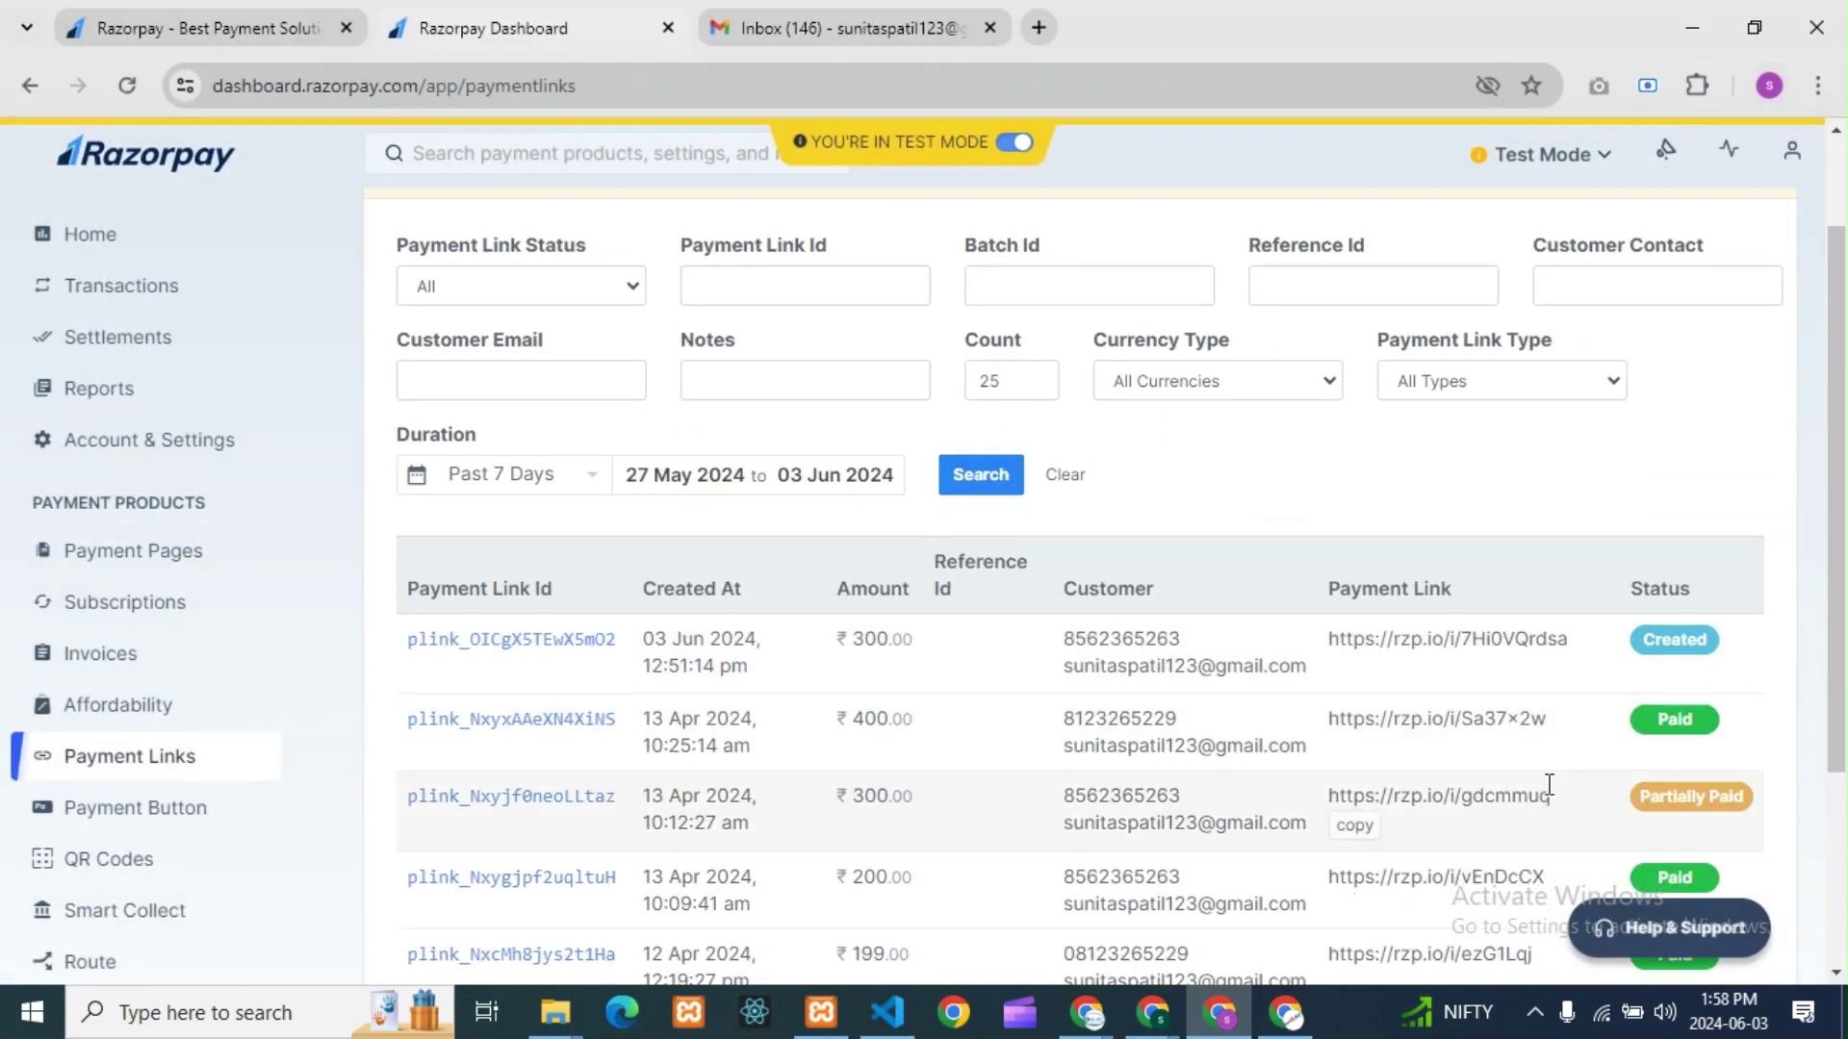
triple_click(1329, 643)
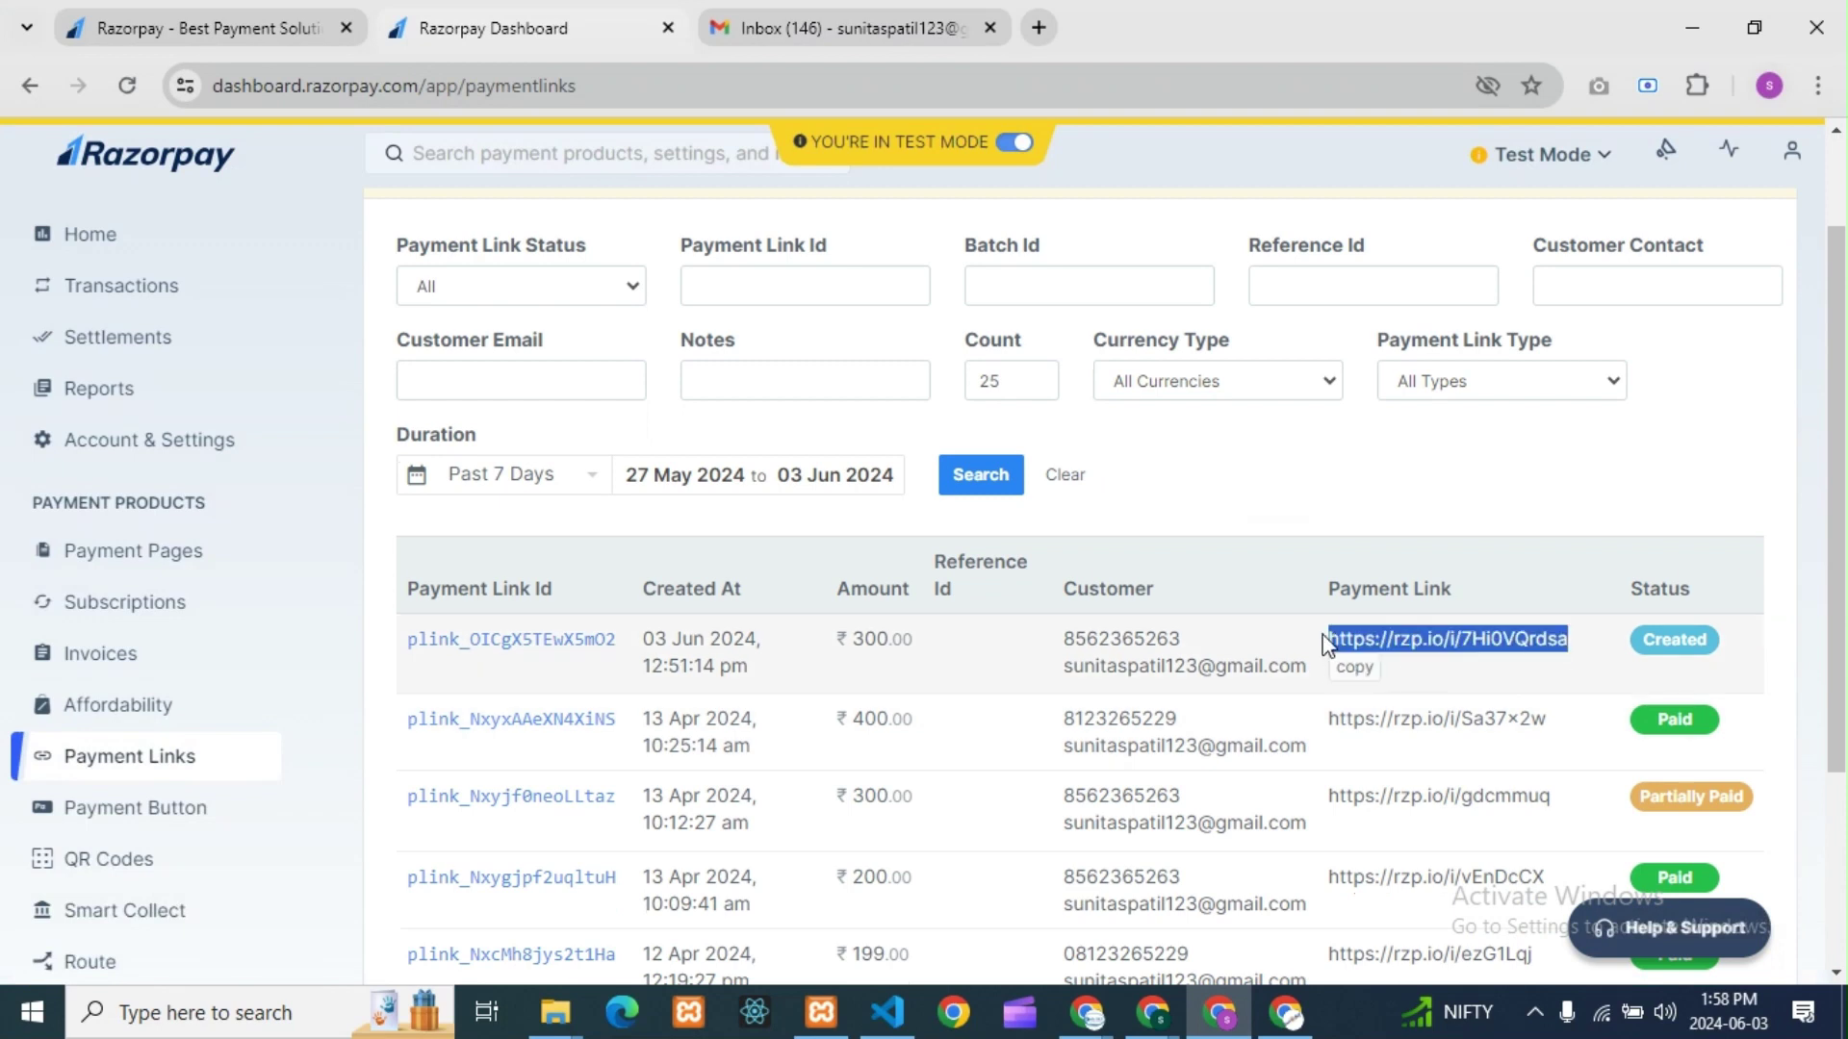
right_click(1407, 643)
left_click(1451, 368)
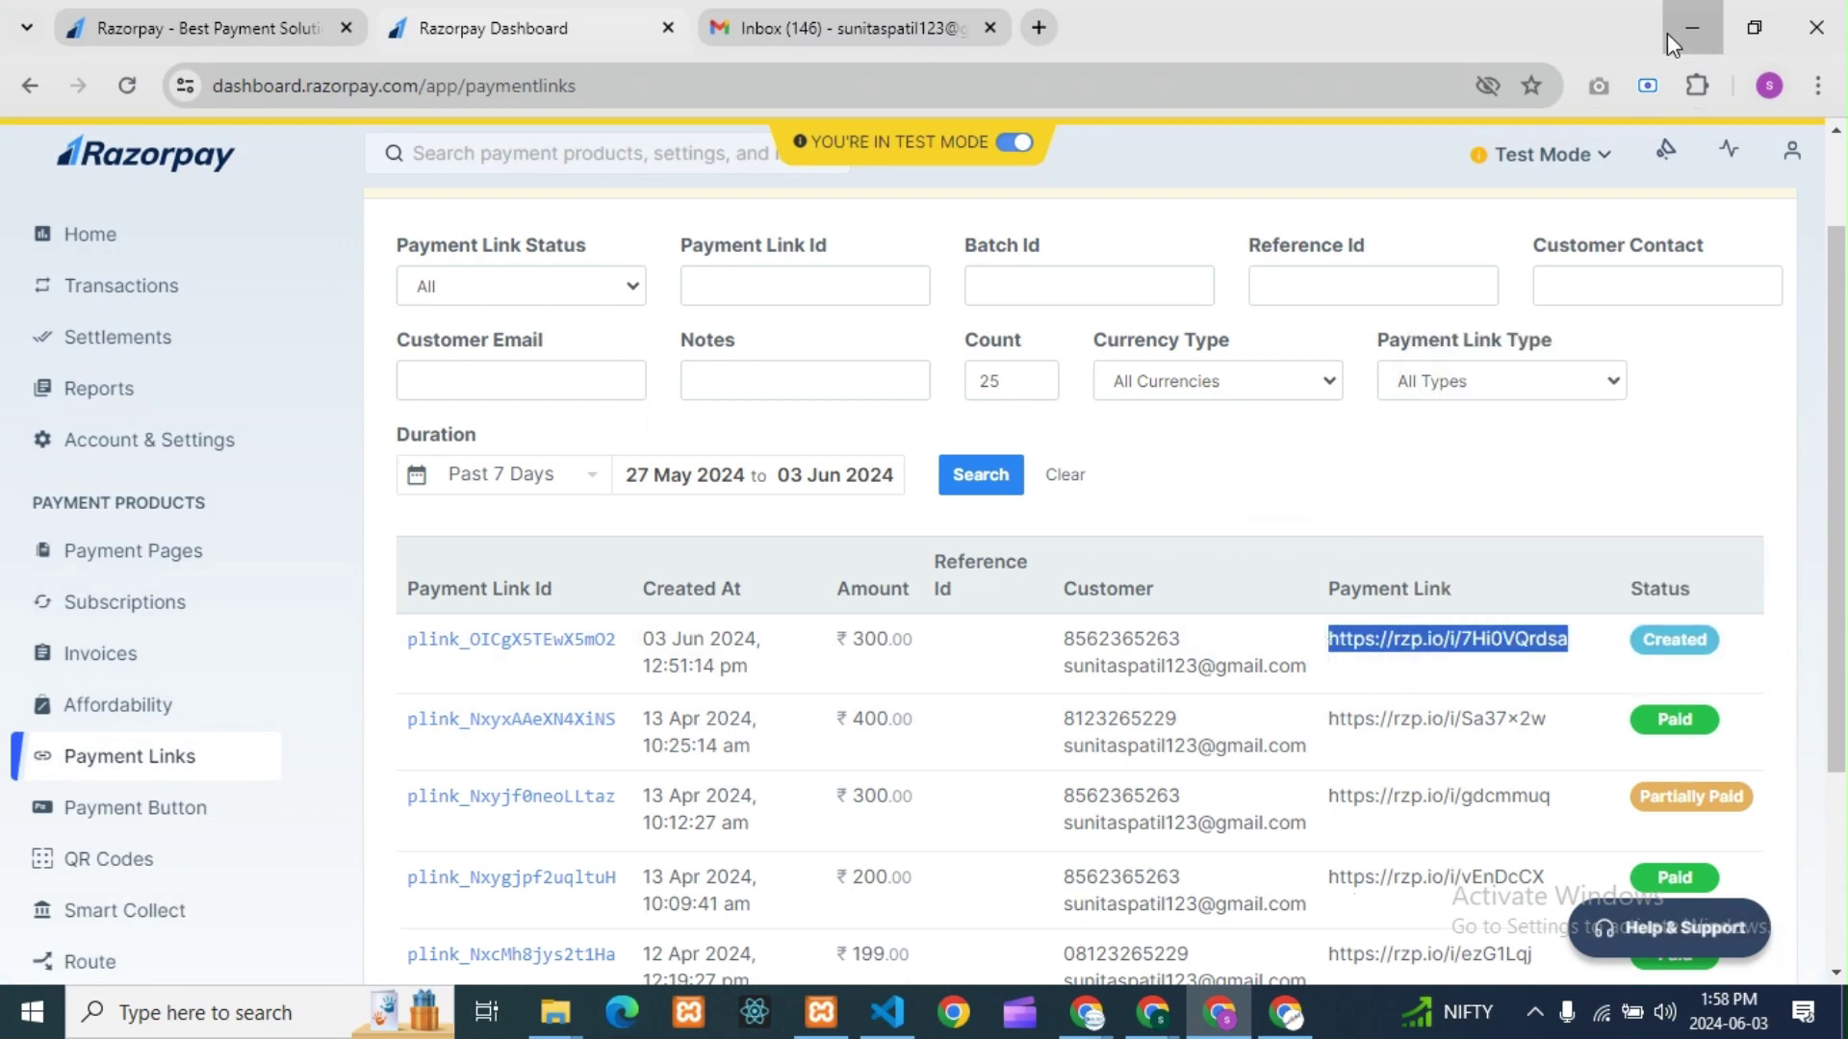
- Replace the Pay Now link's old href URL with the copied Razorpay link
left_click(1692, 26)
left_click(530, 840)
left_click_drag(582, 840, 767, 837)
key("BackSpace")
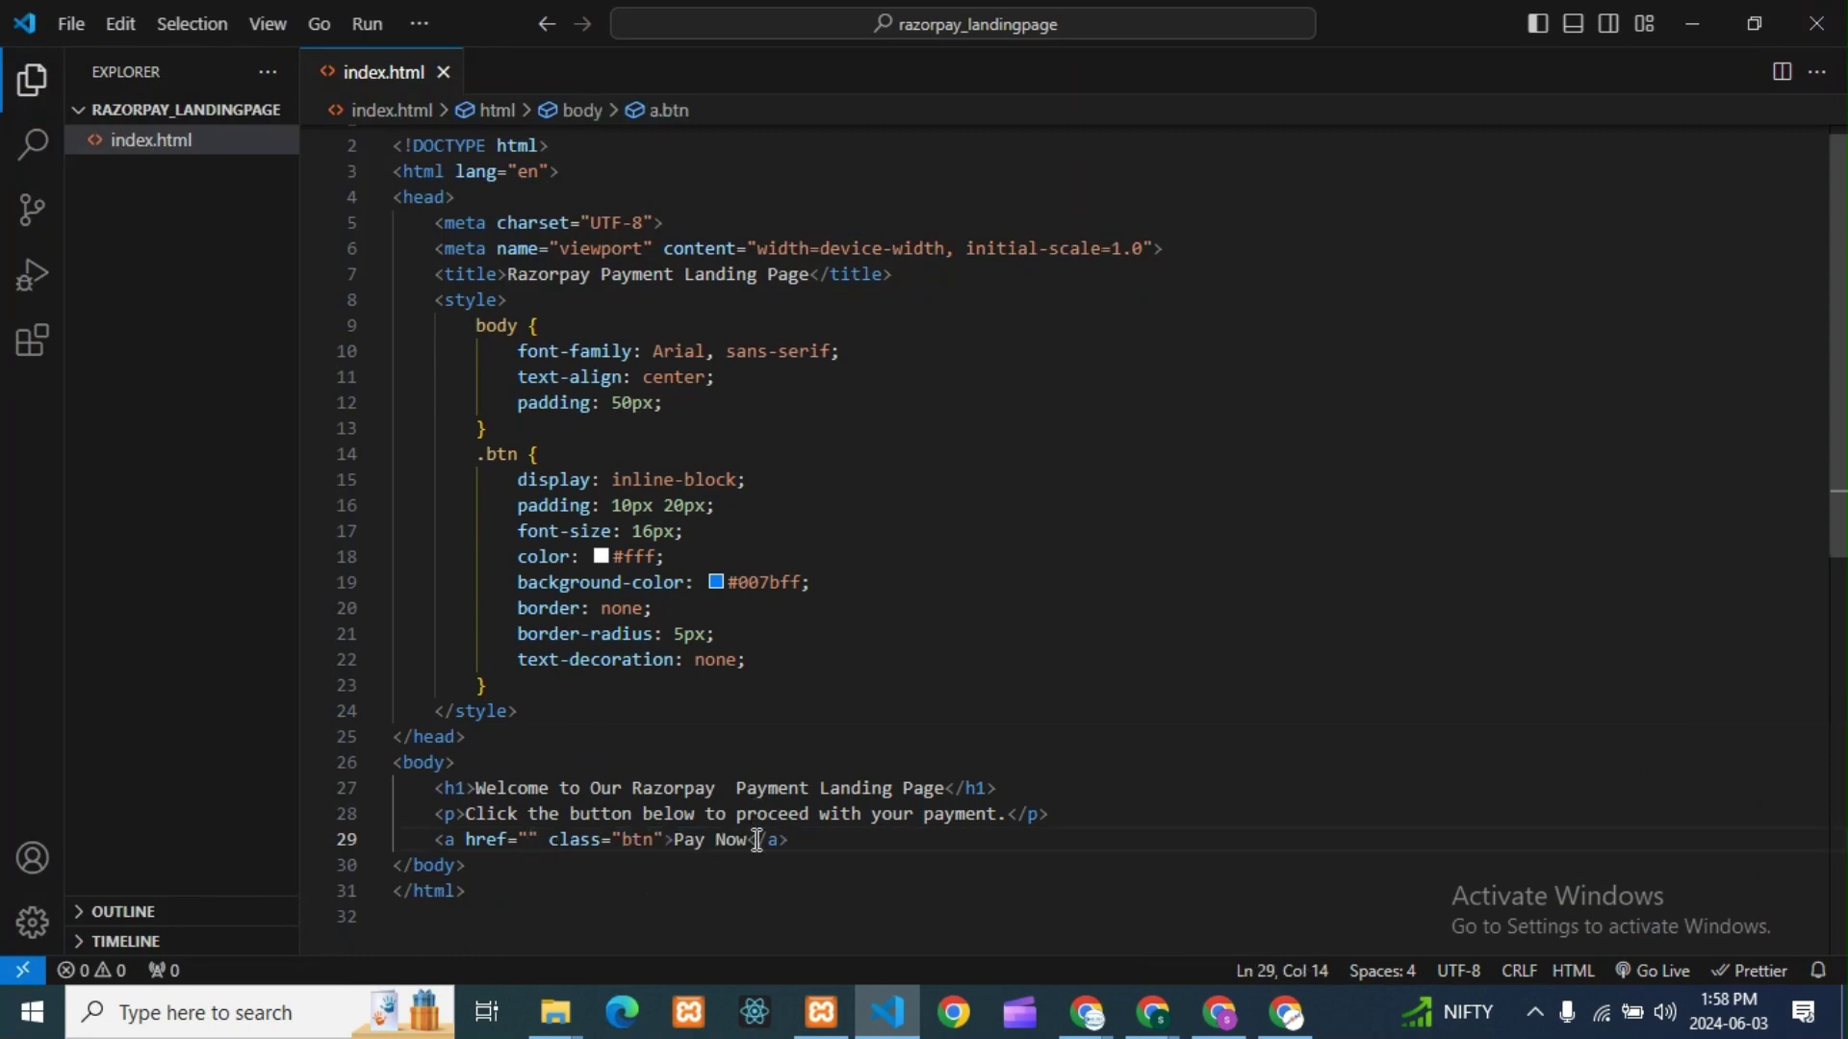
key("ctrl+v")
- Review the body style rule, head and closing body tag of the updated index.html
left_click(1270, 607)
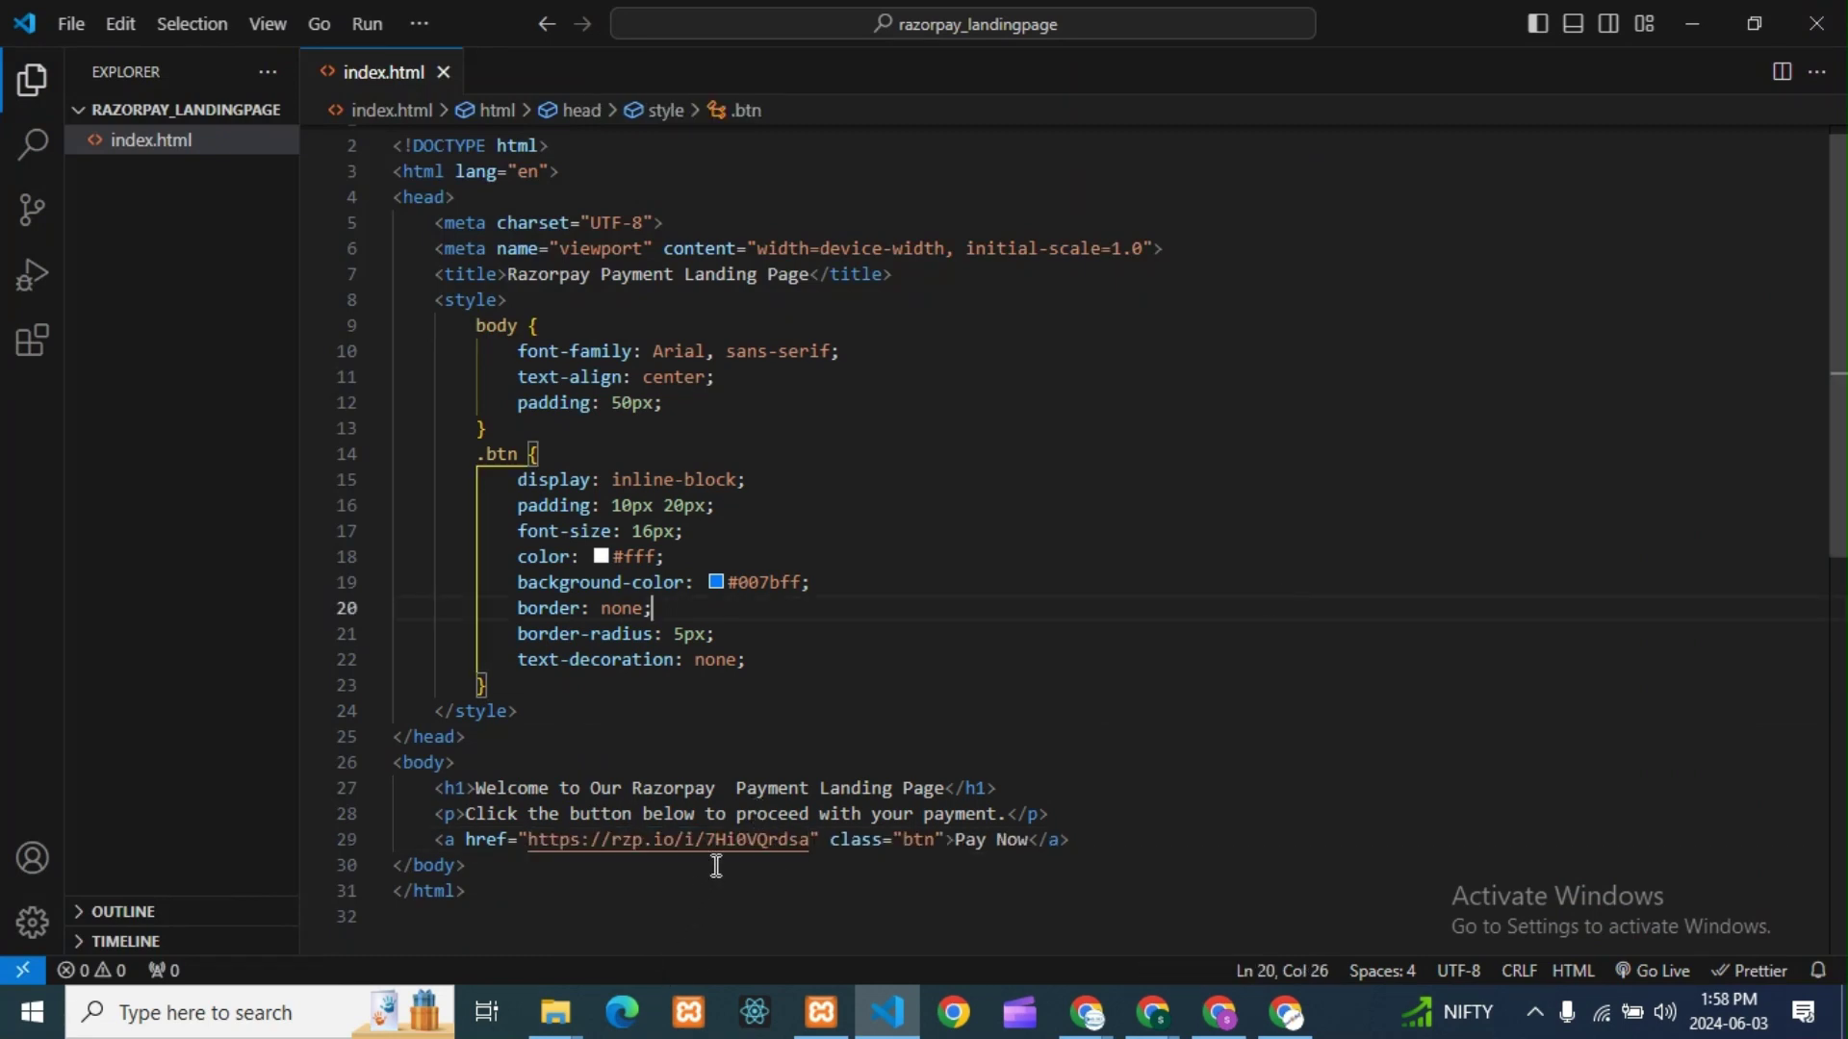
scroll(919, 577, "up", 1)
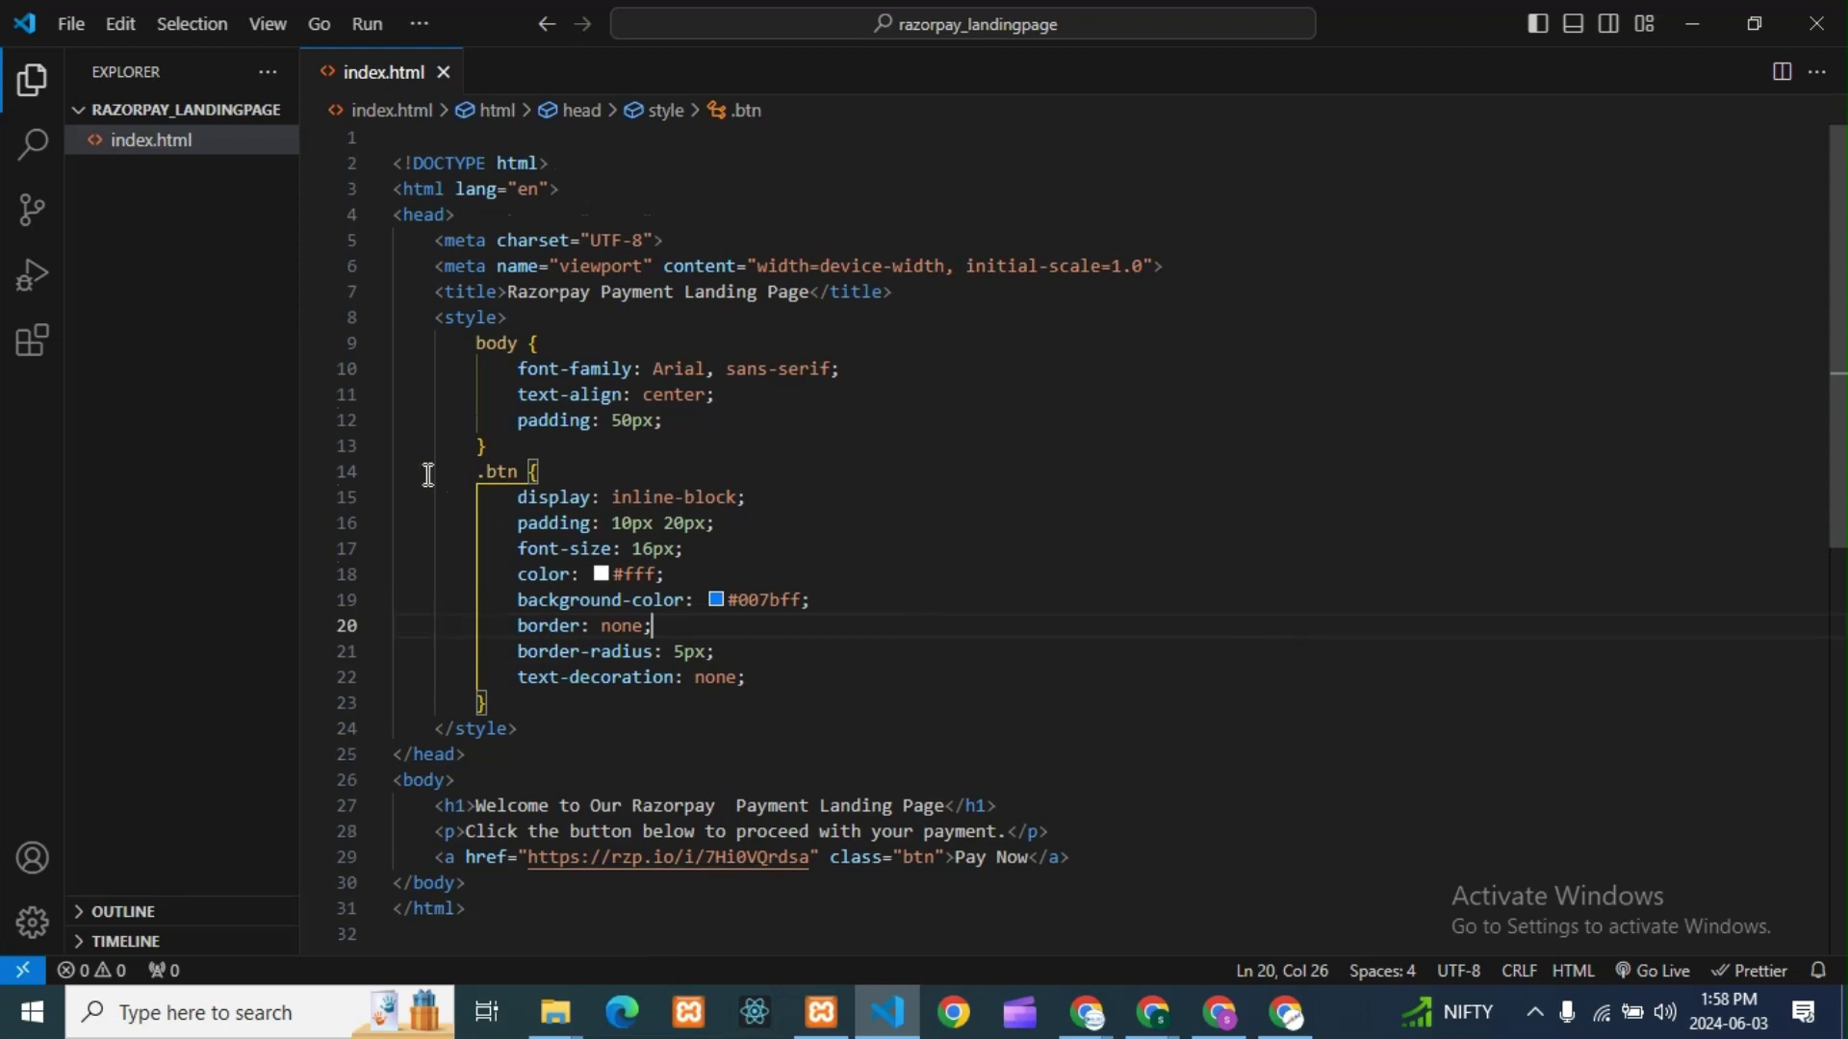
left_click_drag(468, 343, 544, 711)
left_click(765, 683)
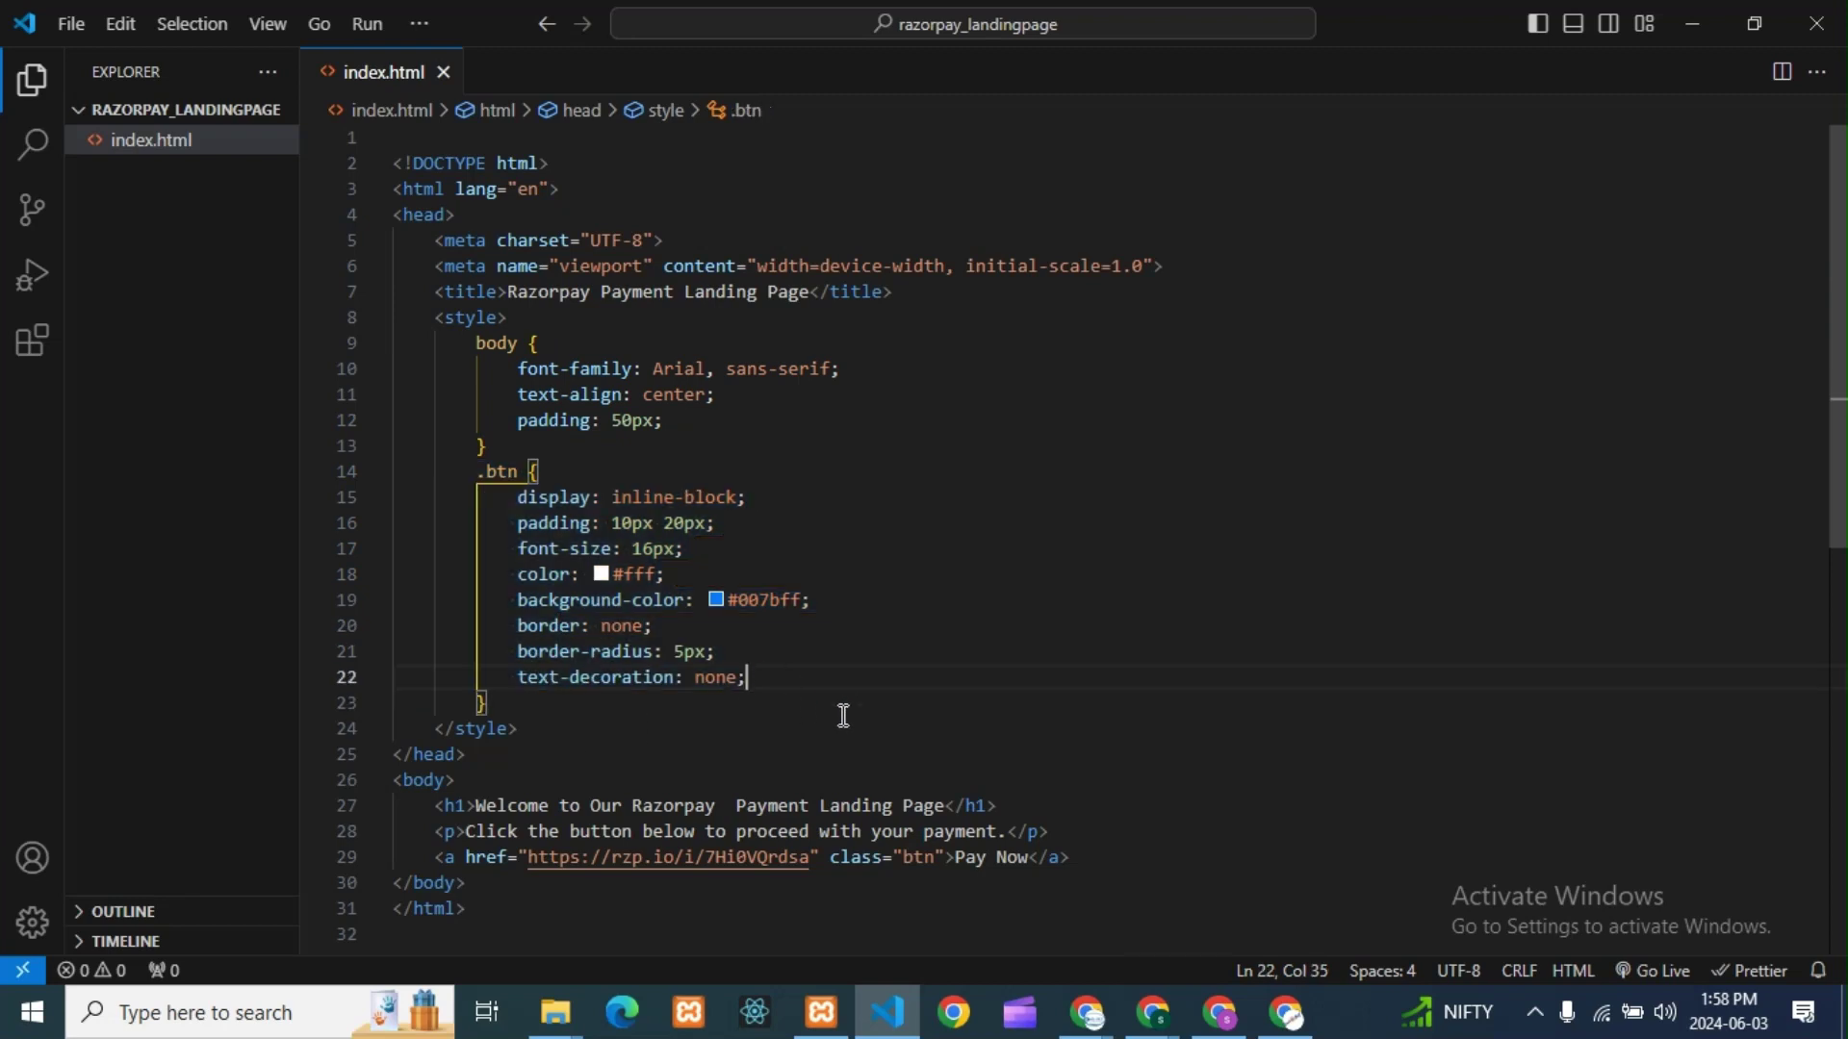
left_click(1021, 754)
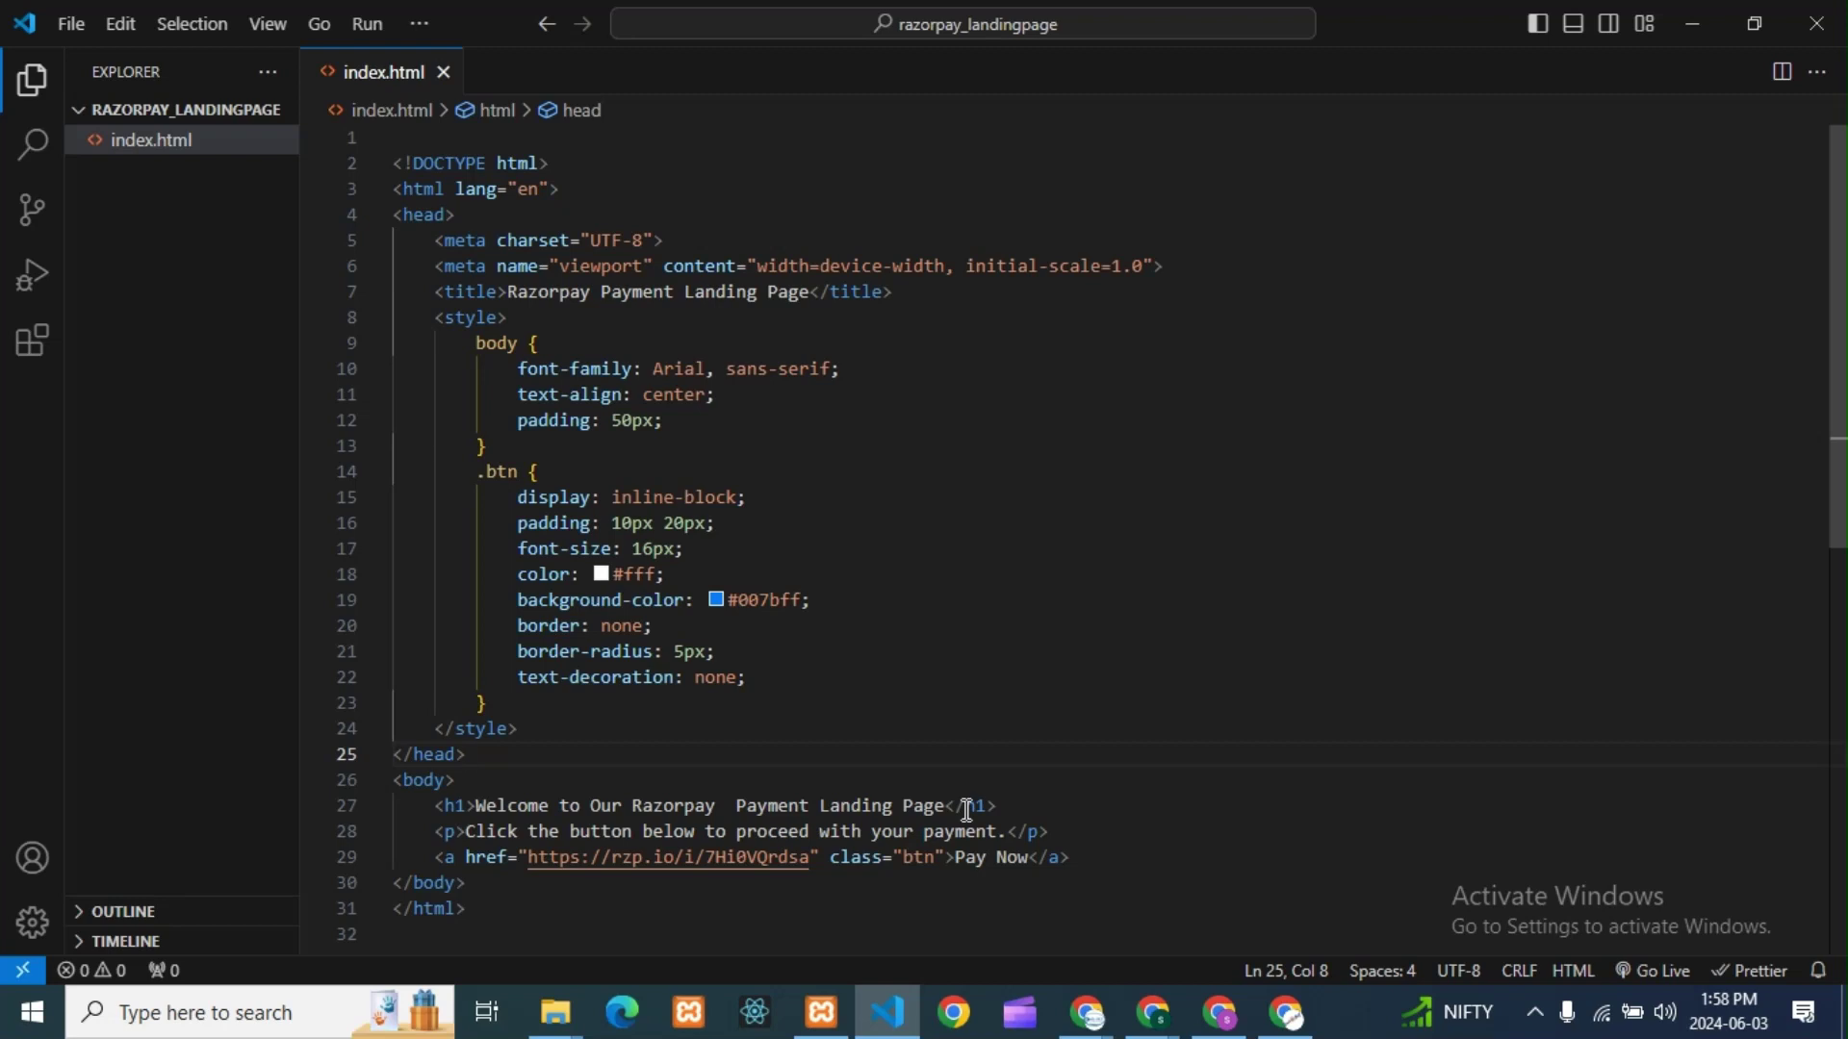
left_click_drag(1098, 855, 409, 856)
left_click(1175, 579)
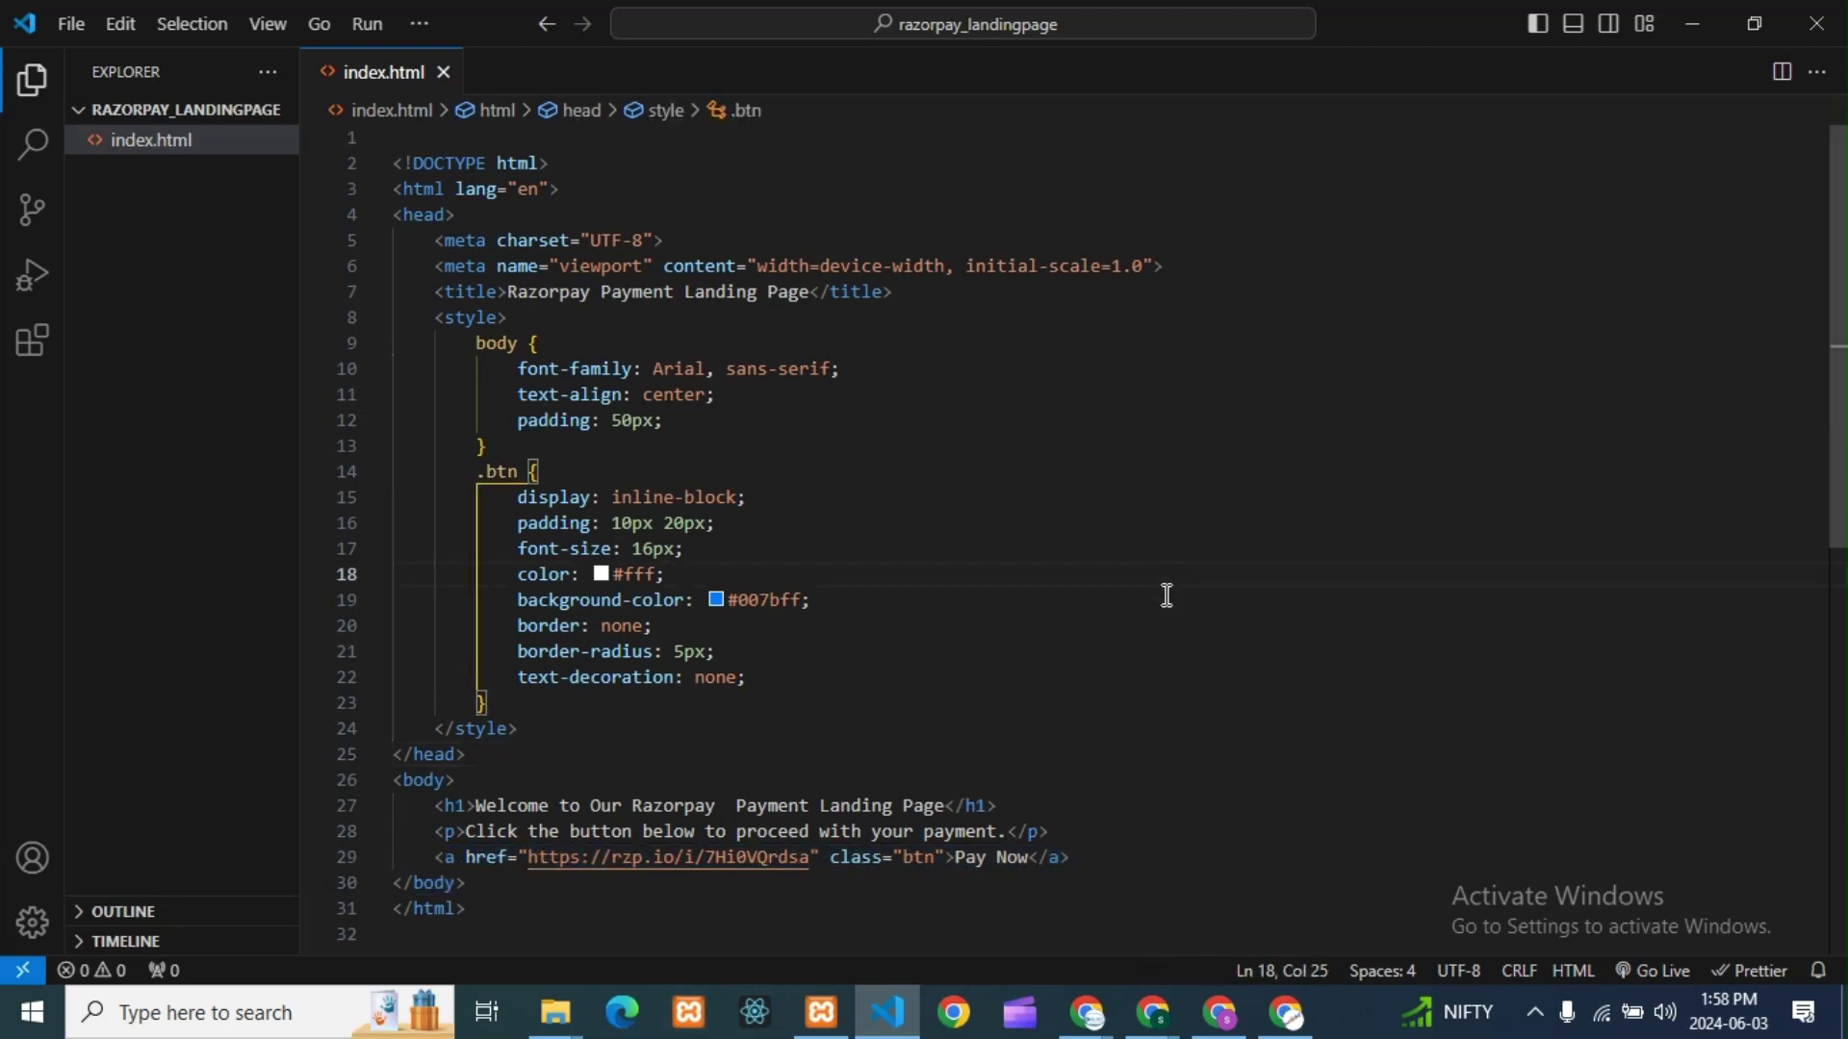
- Start Live Server with Go Live, serving index.html at 127.0.0.1:5500
left_click(1657, 971)
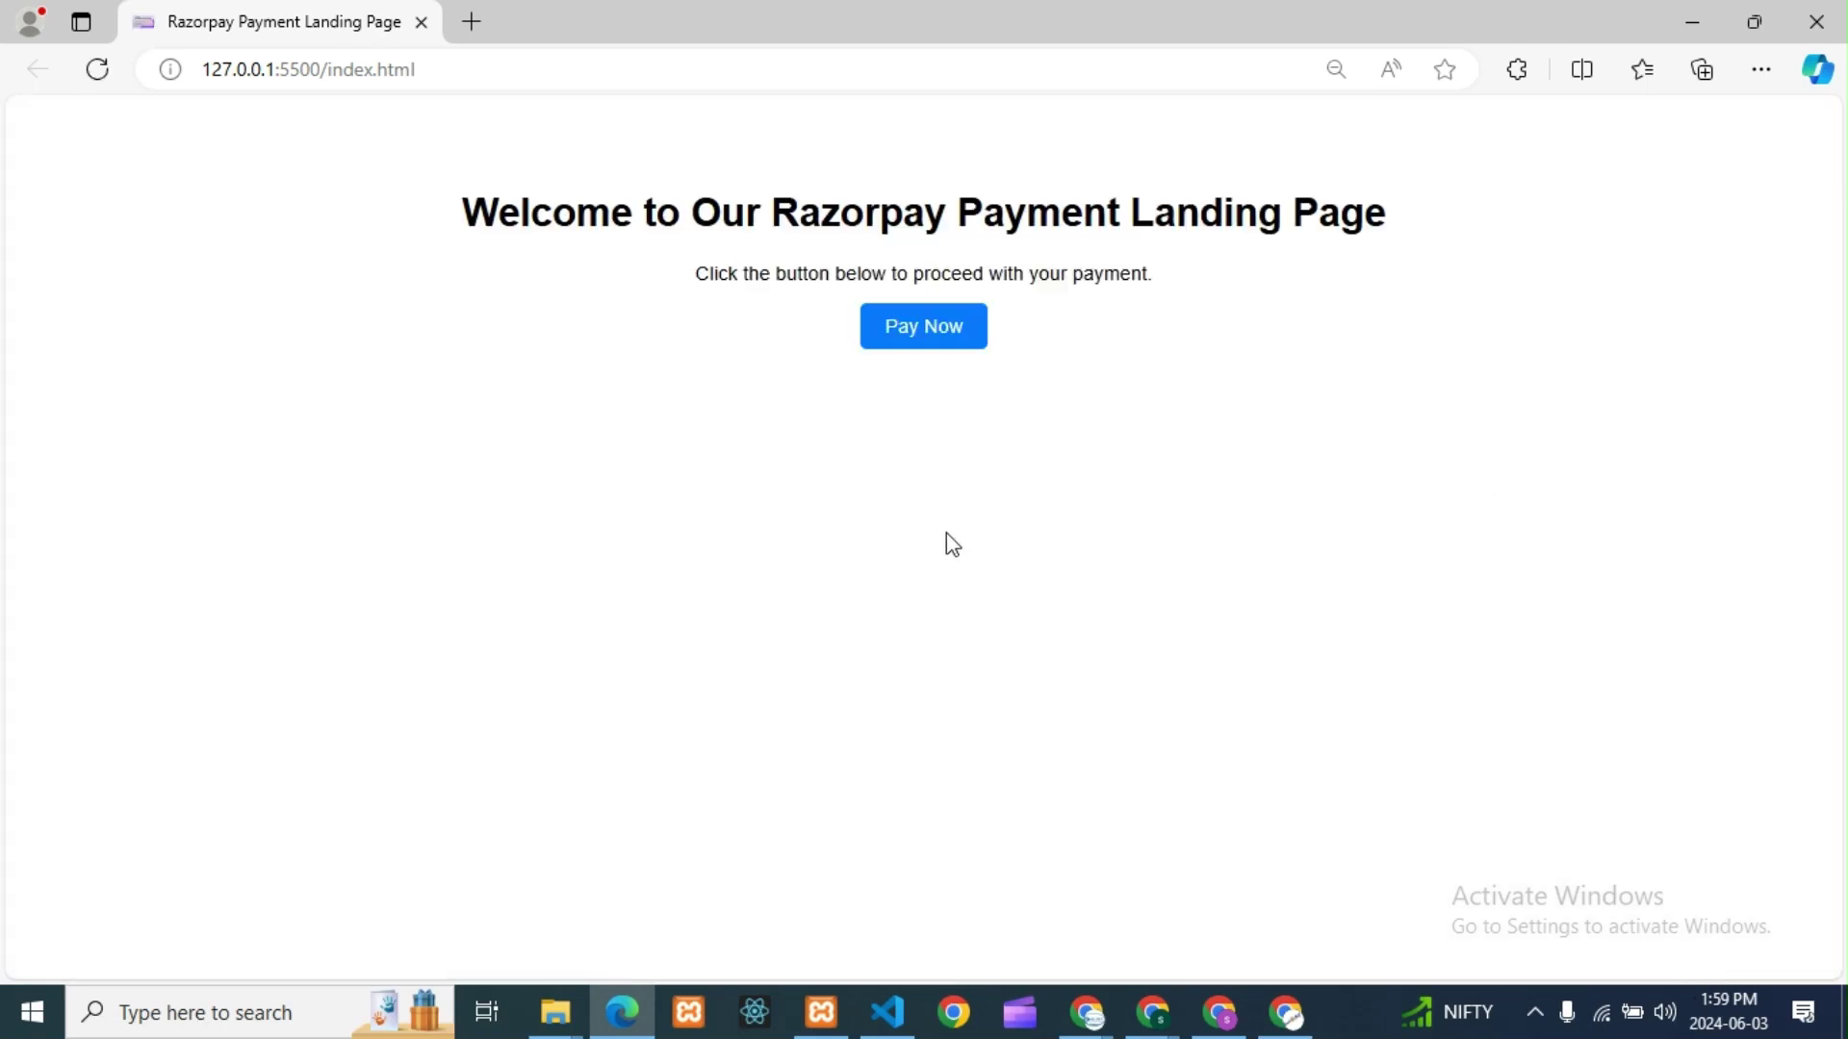
- Open the ₹300 payment link via Pay Now and fill in the contact phone number
left_click(947, 337)
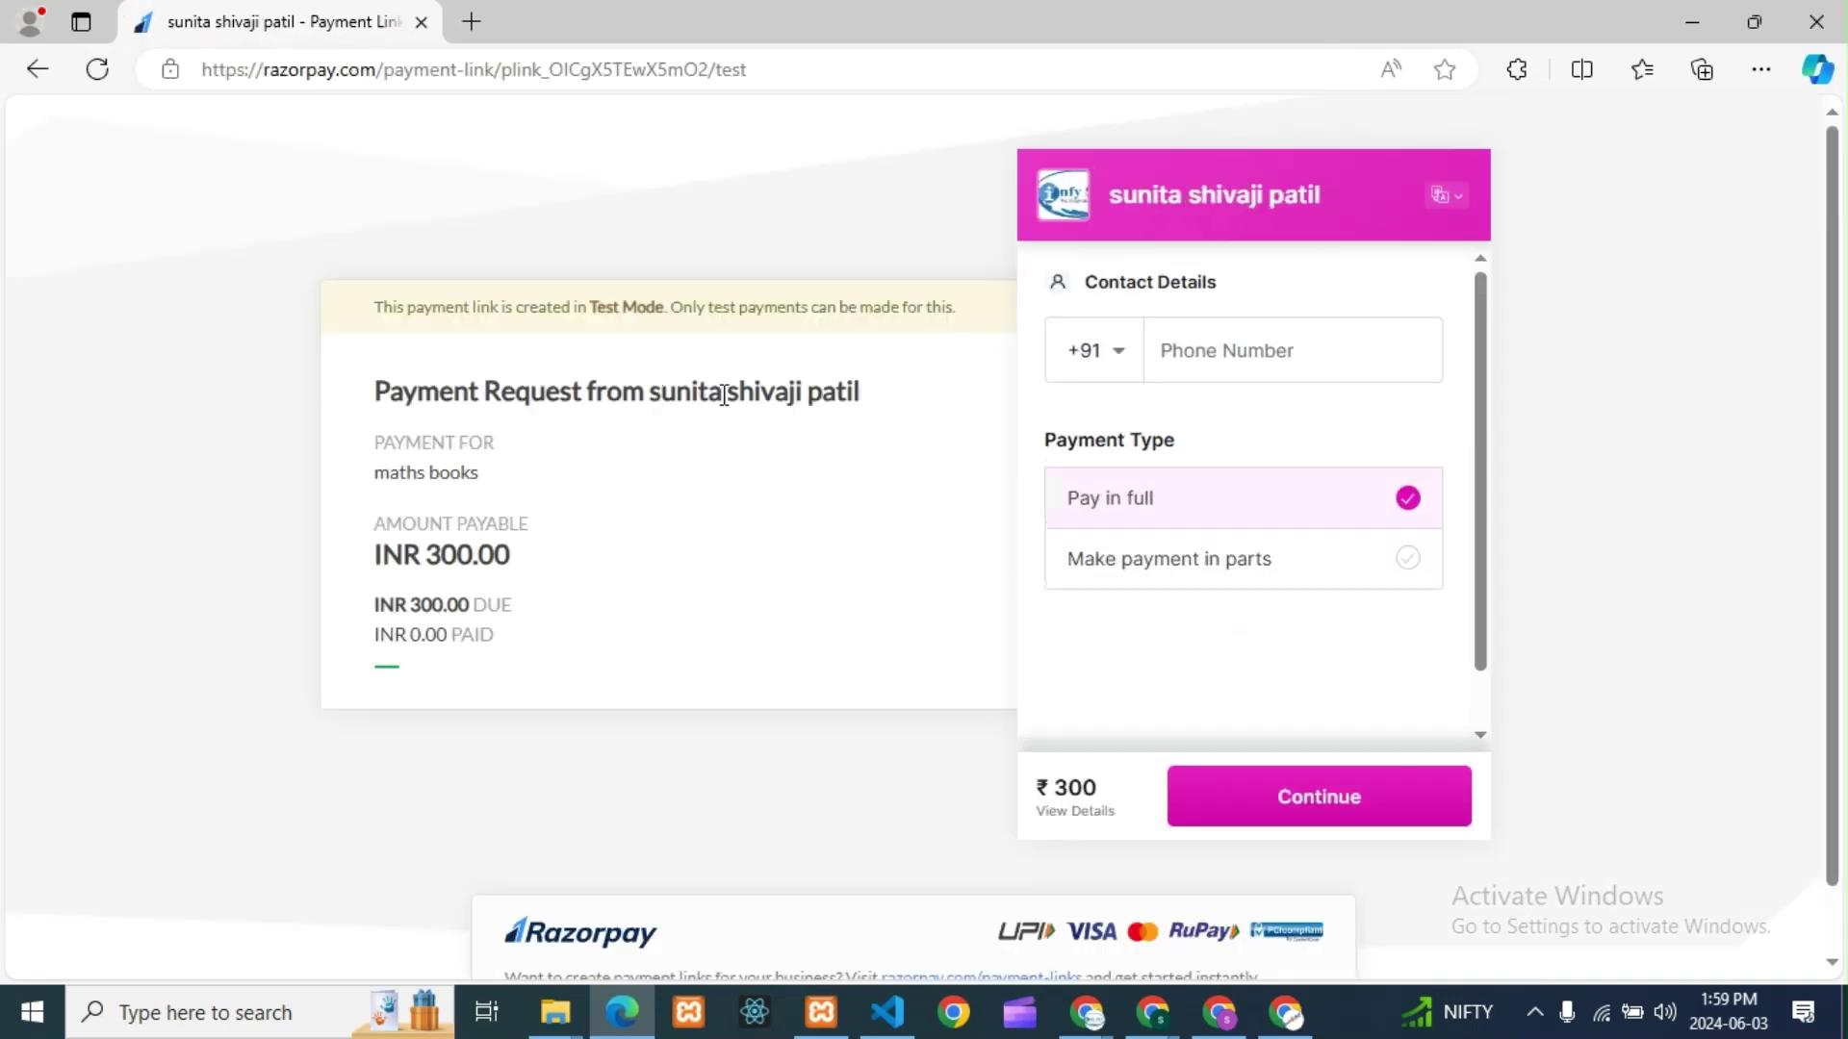
left_click_drag(377, 551, 513, 556)
left_click(646, 674)
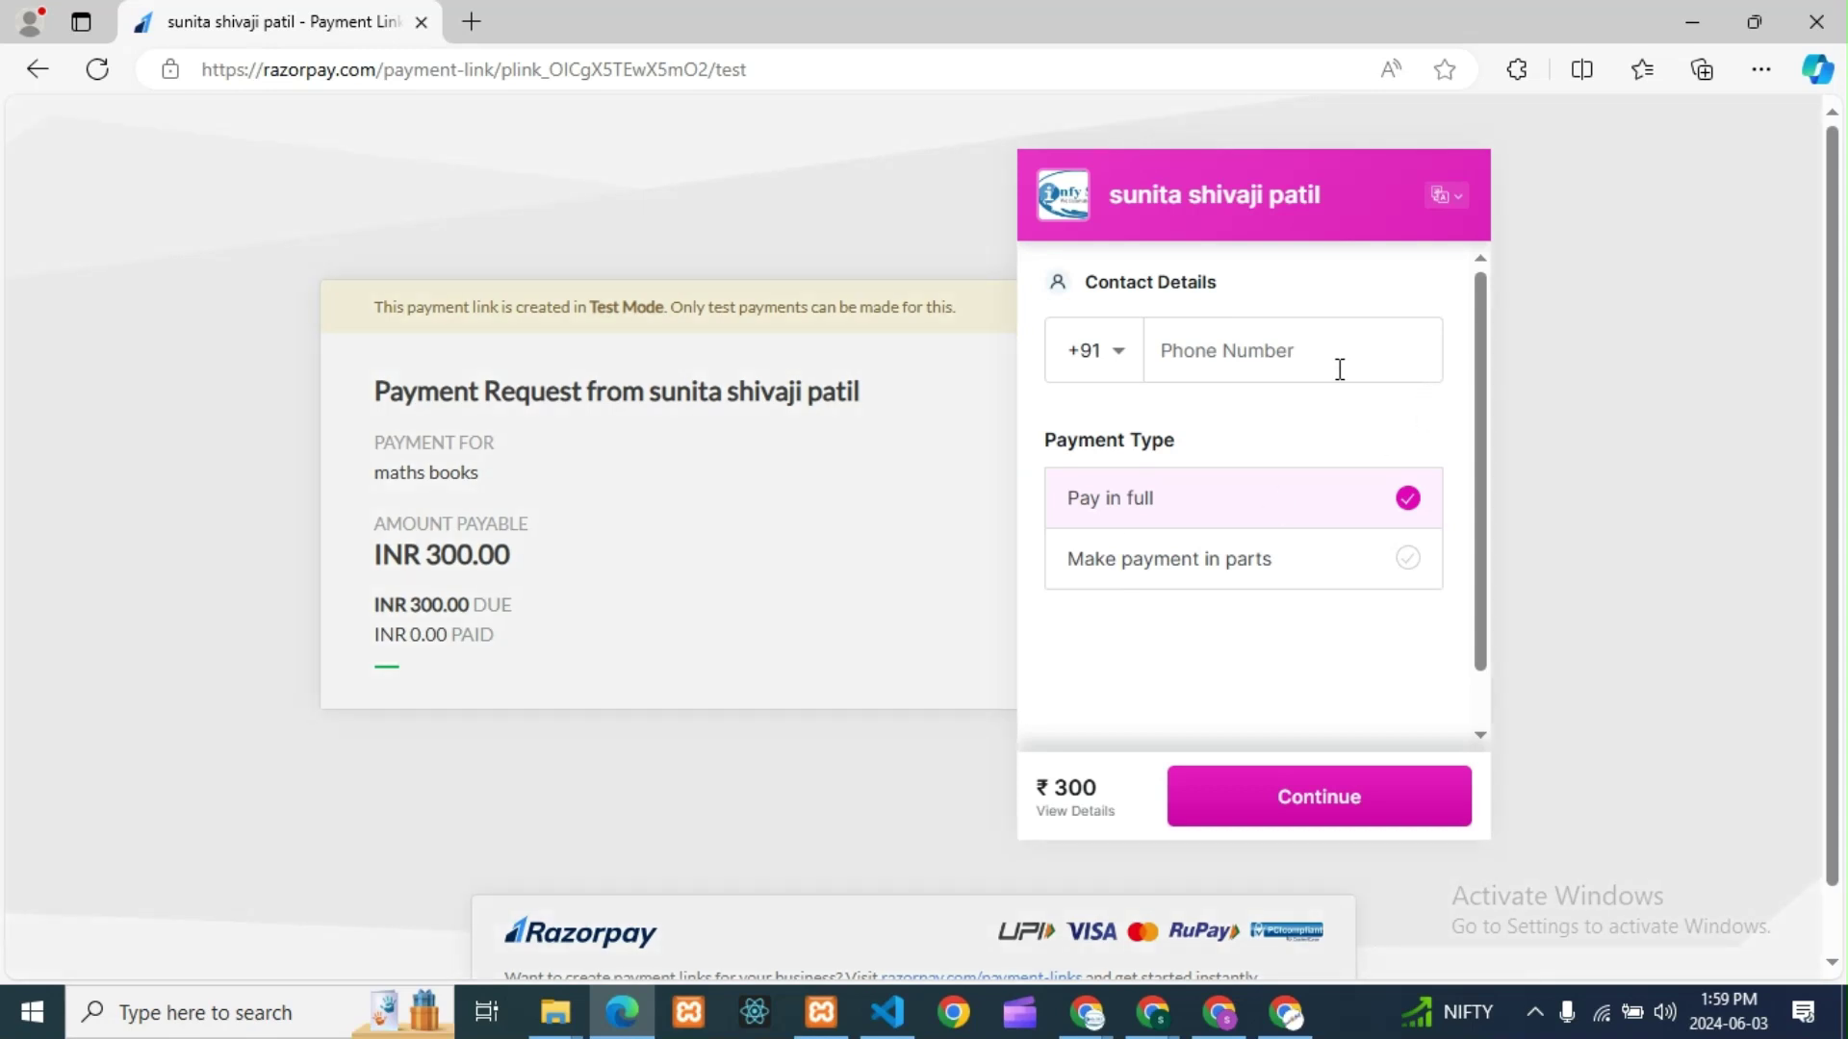
left_click(1329, 352)
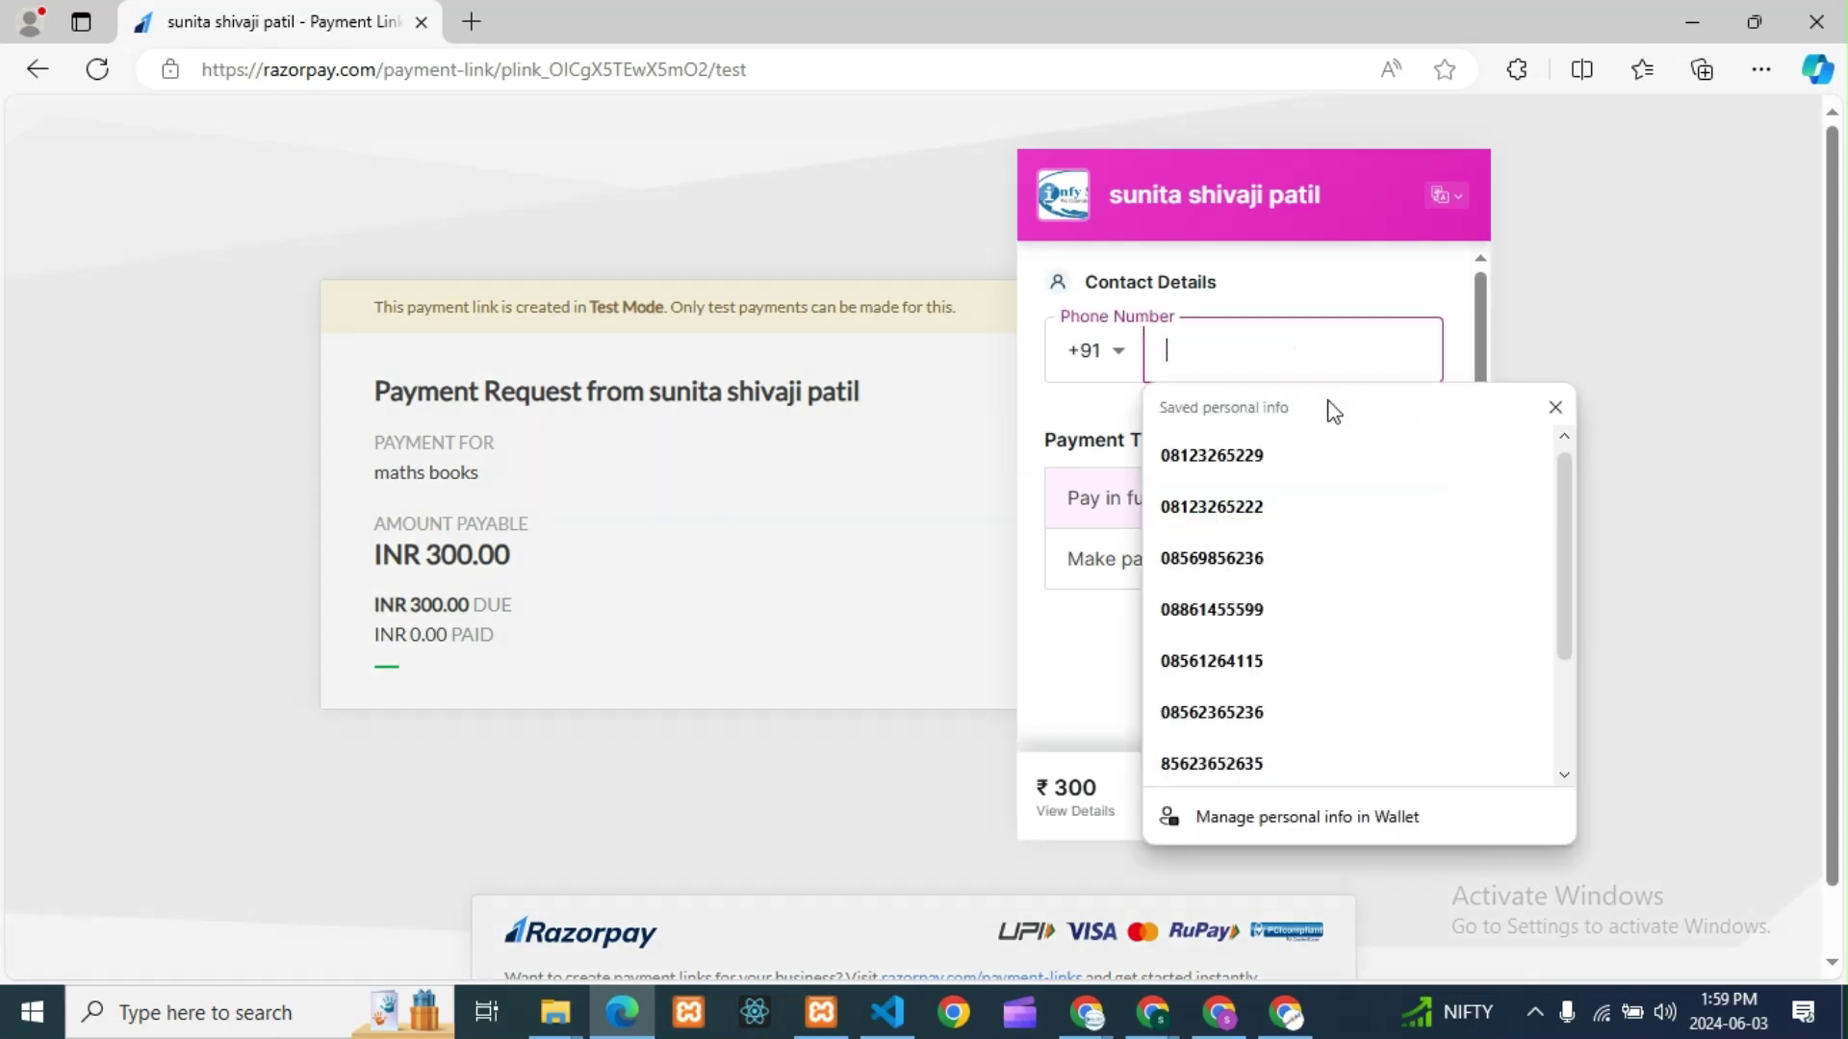
left_click(1254, 560)
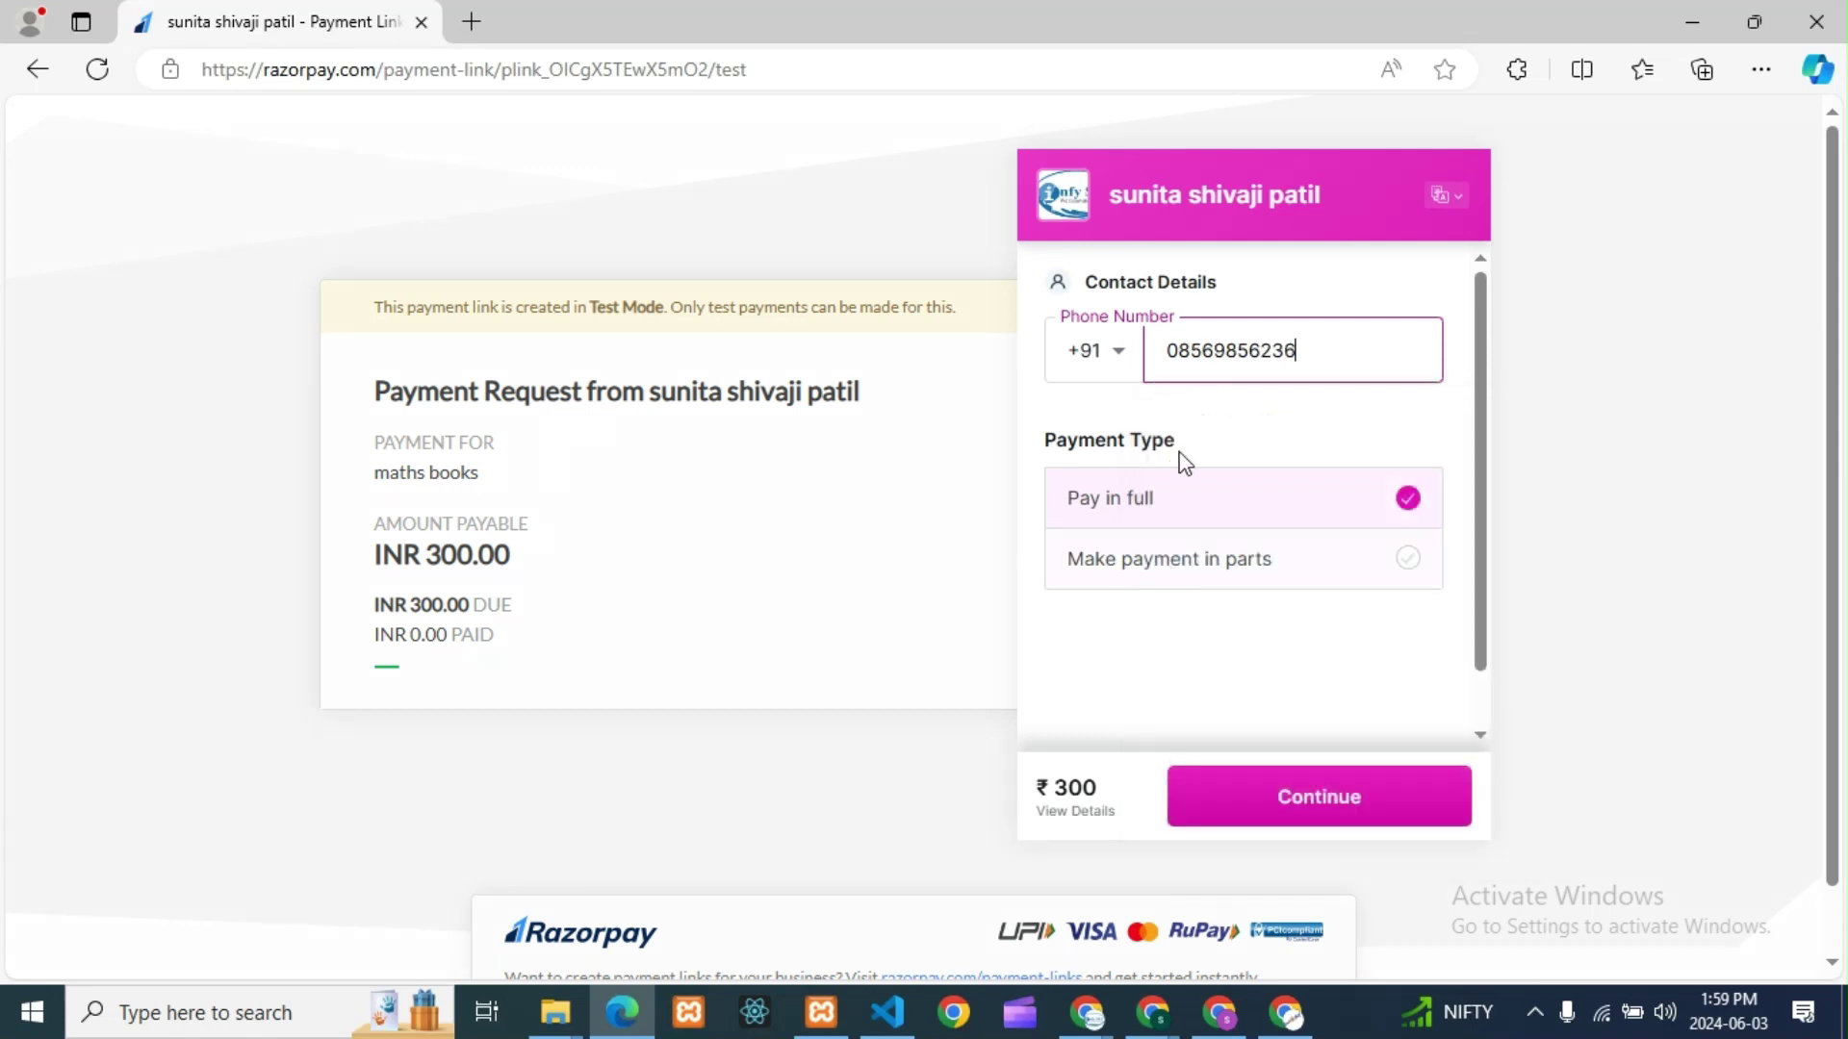
left_click(1175, 352)
key("BackSpace")
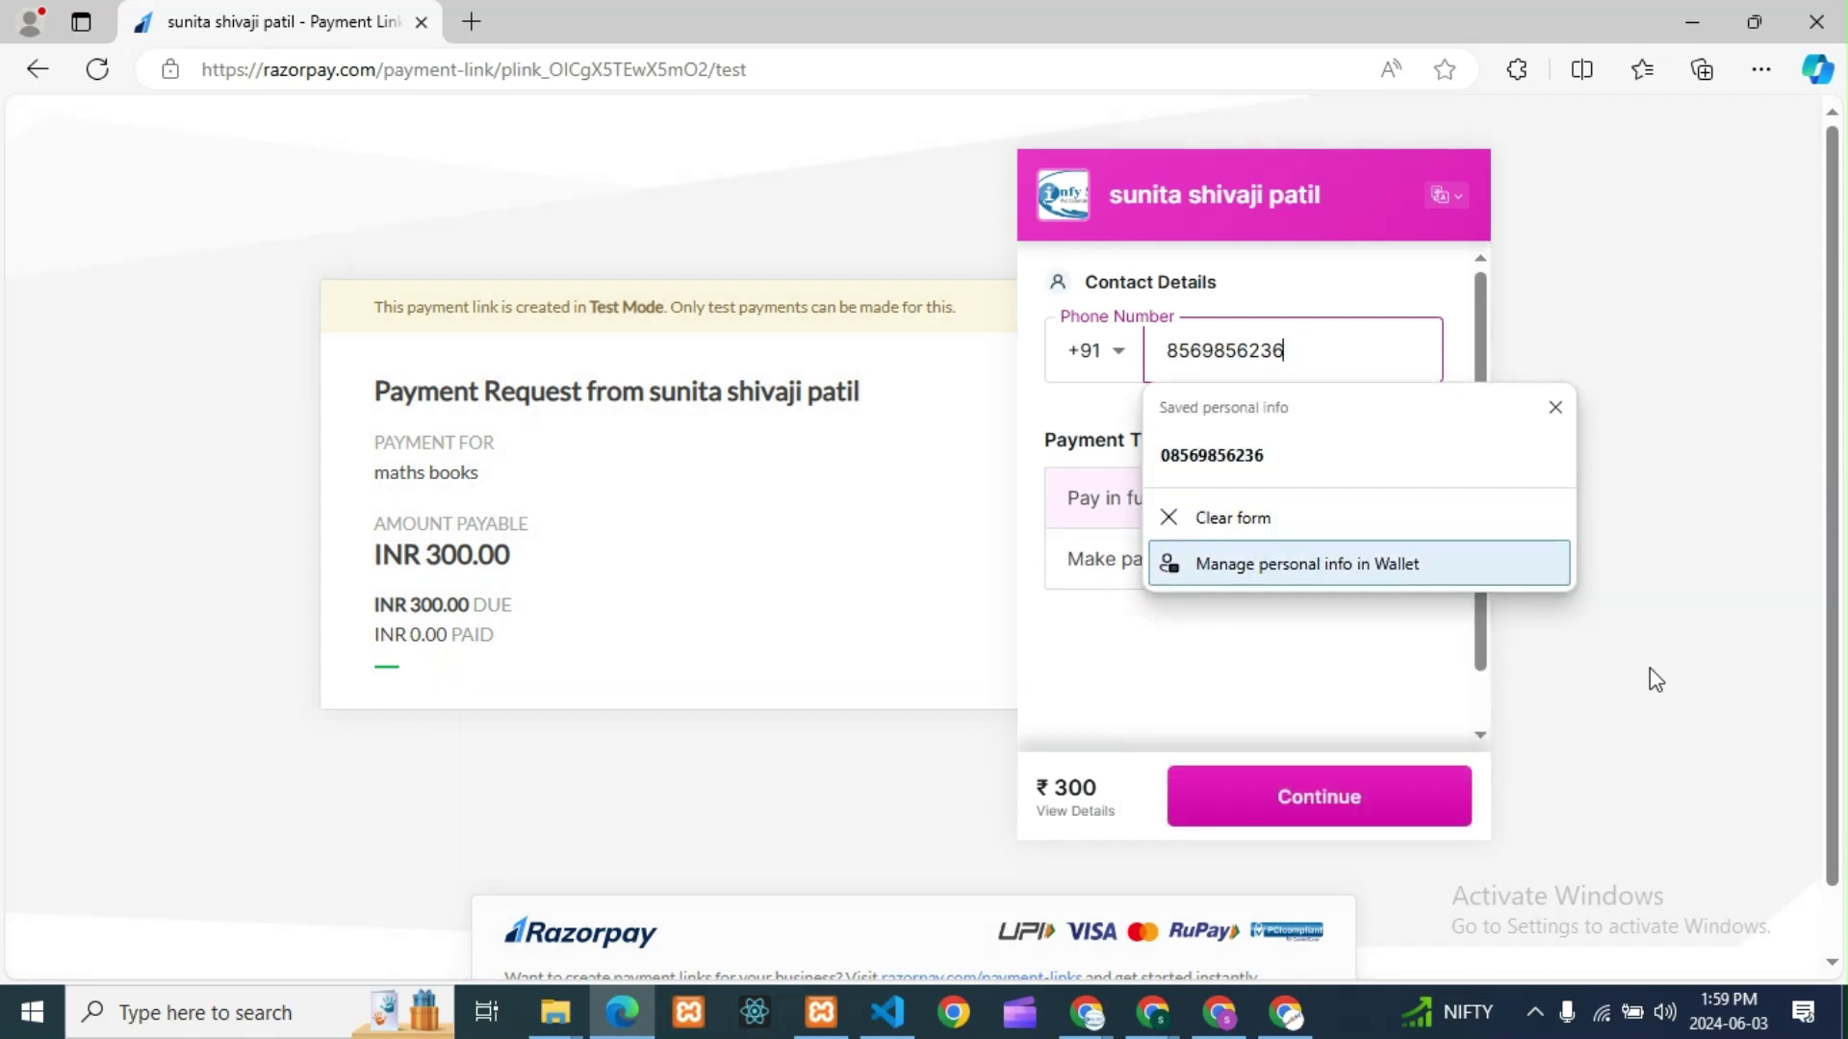
left_click(1652, 671)
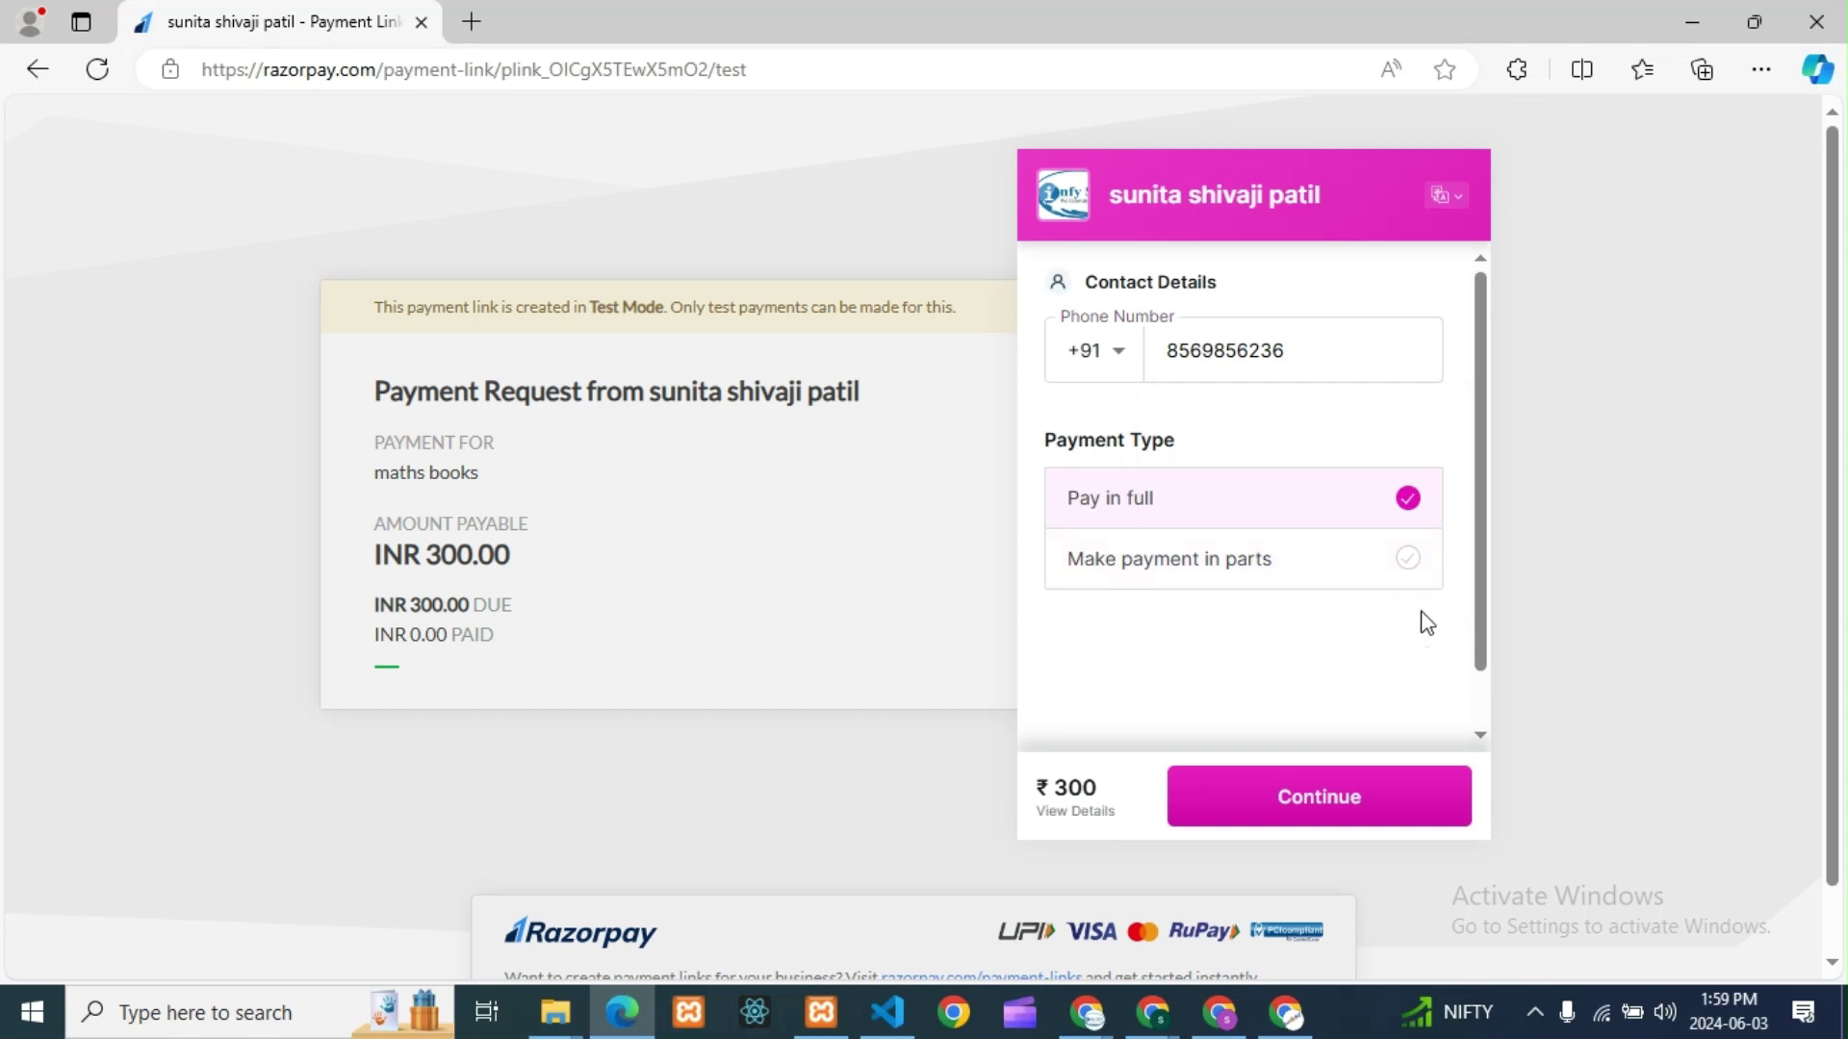
- Choose a ₹200 part payment and continue to the payment methods
left_click(1407, 563)
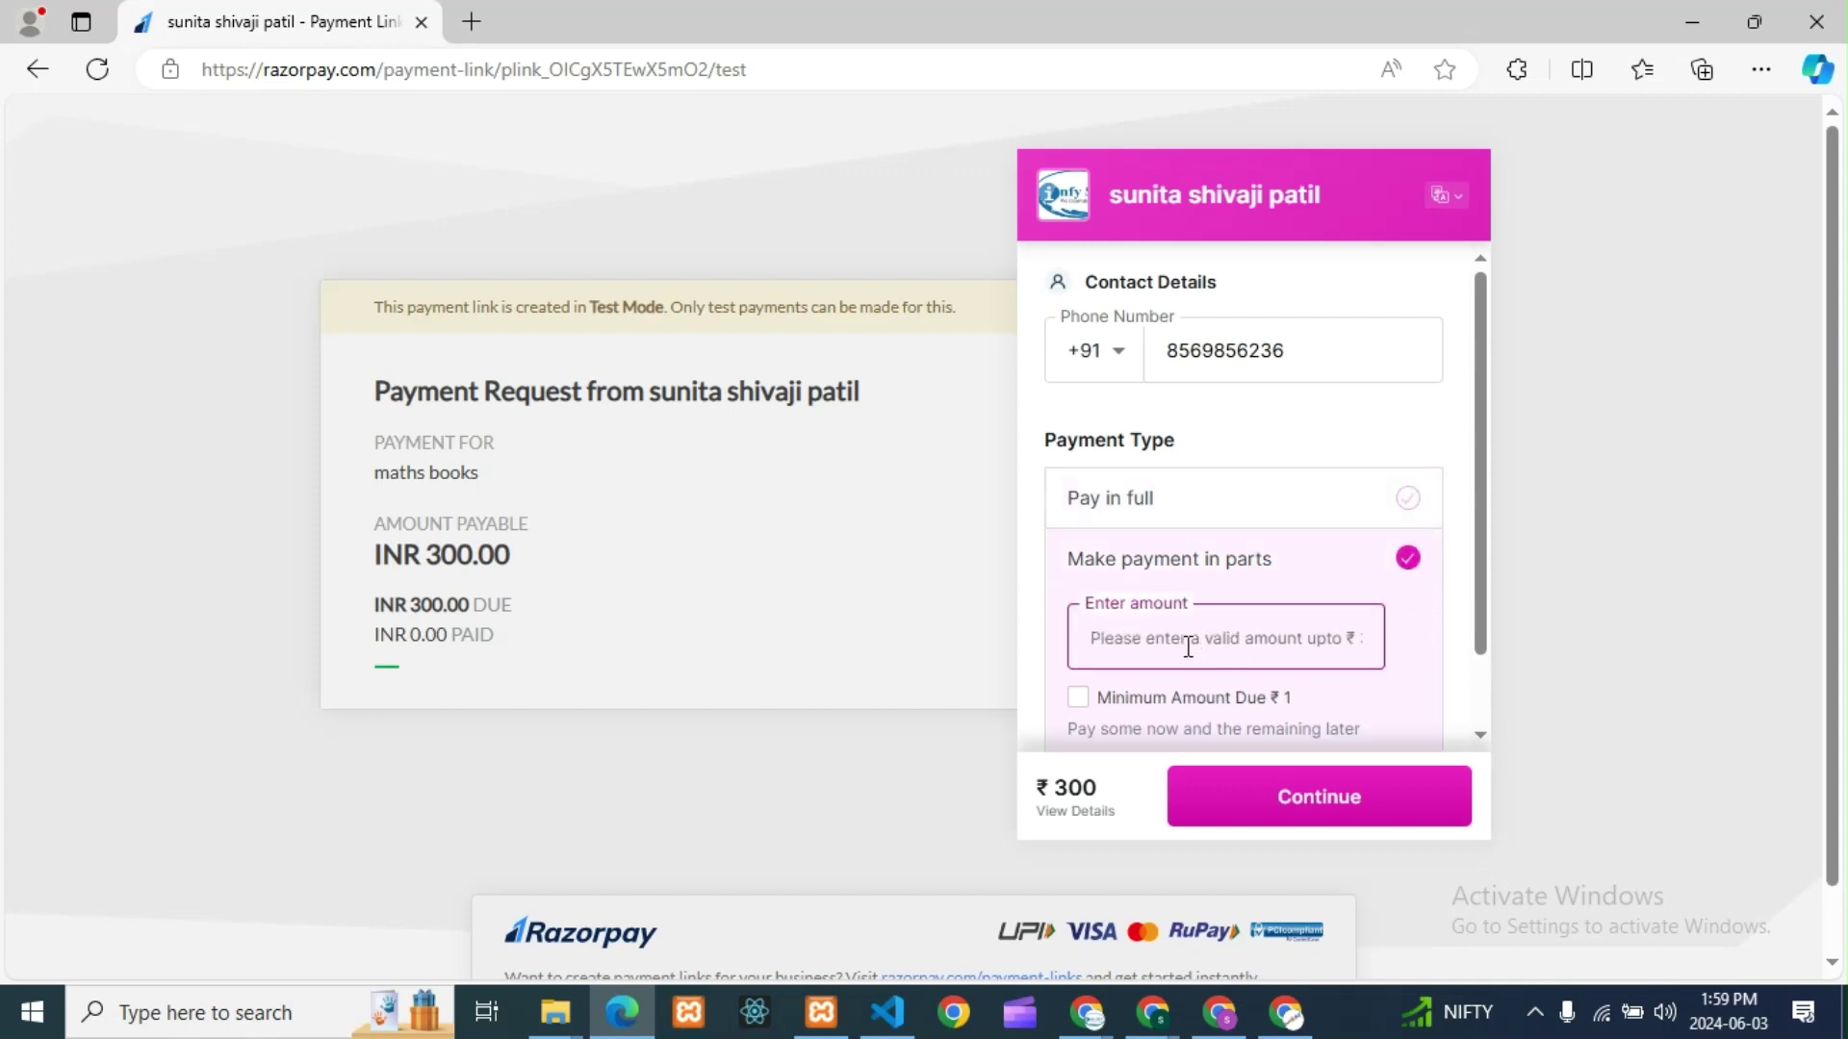
type("2000")
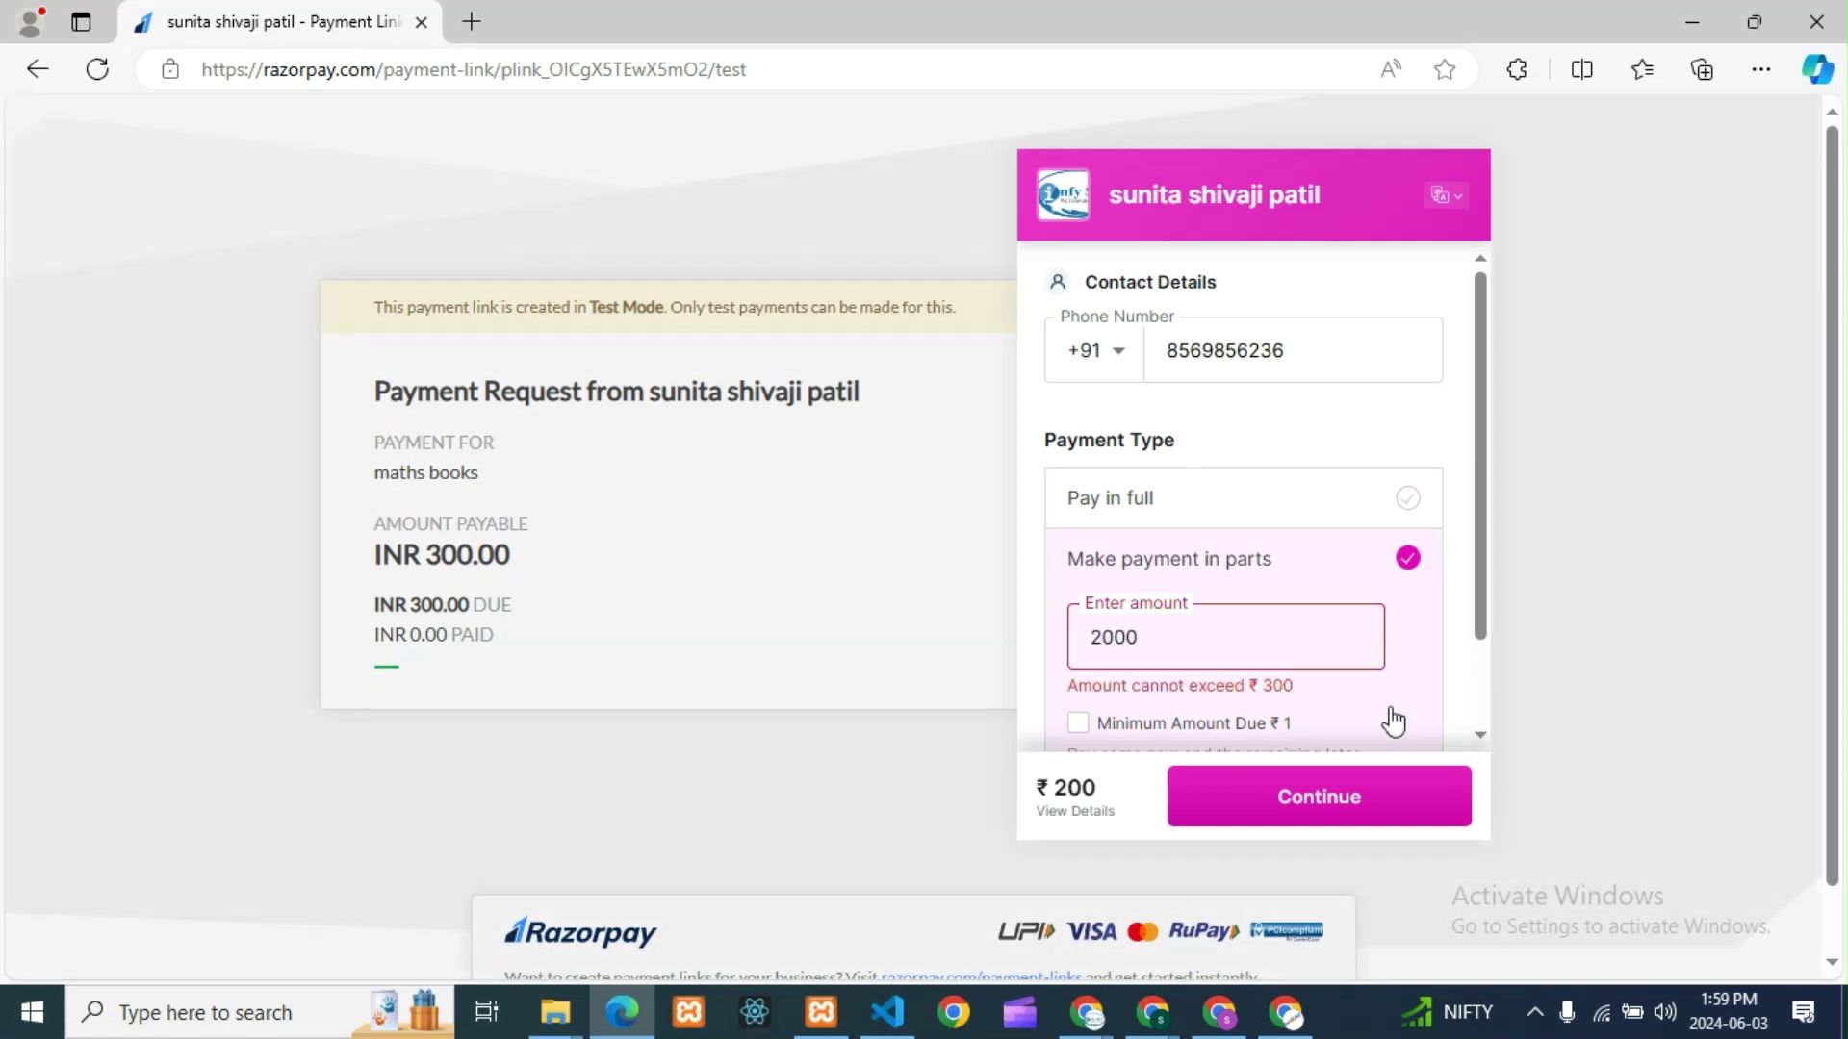
key("BackSpace")
left_click(1521, 779)
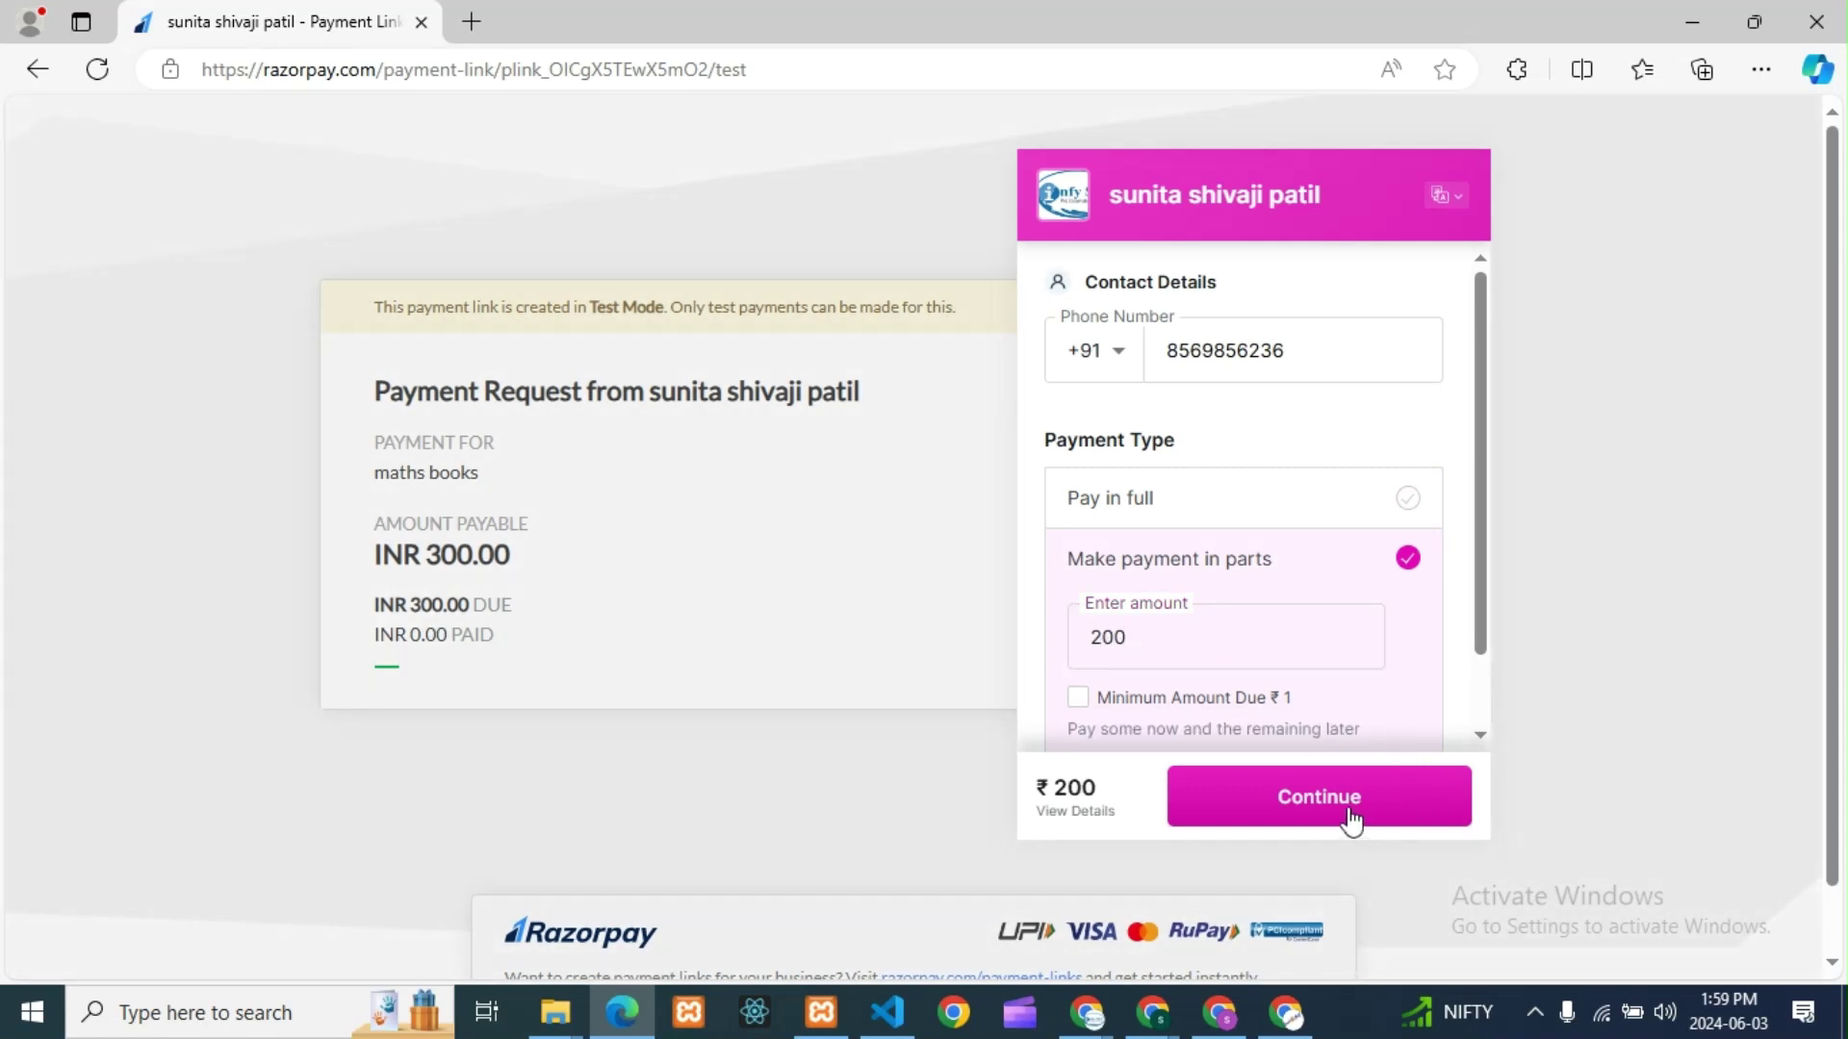
left_click(1411, 499)
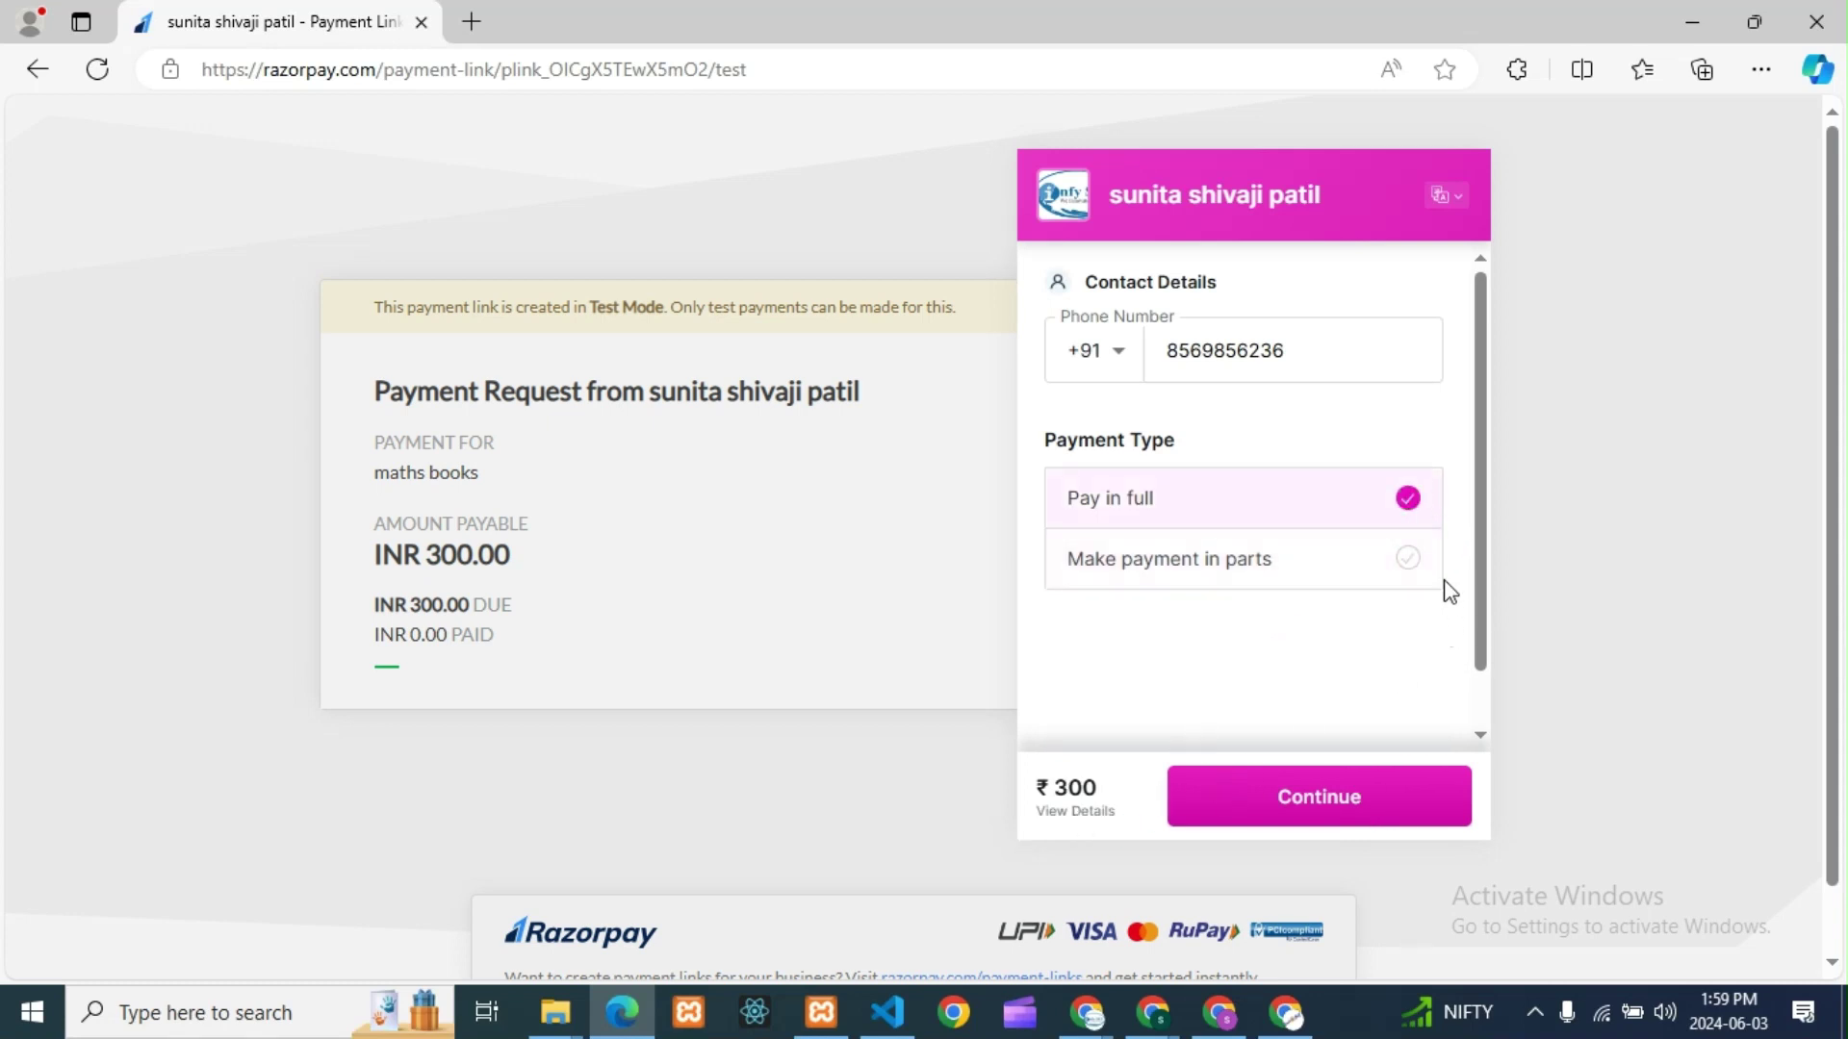
left_click(1405, 564)
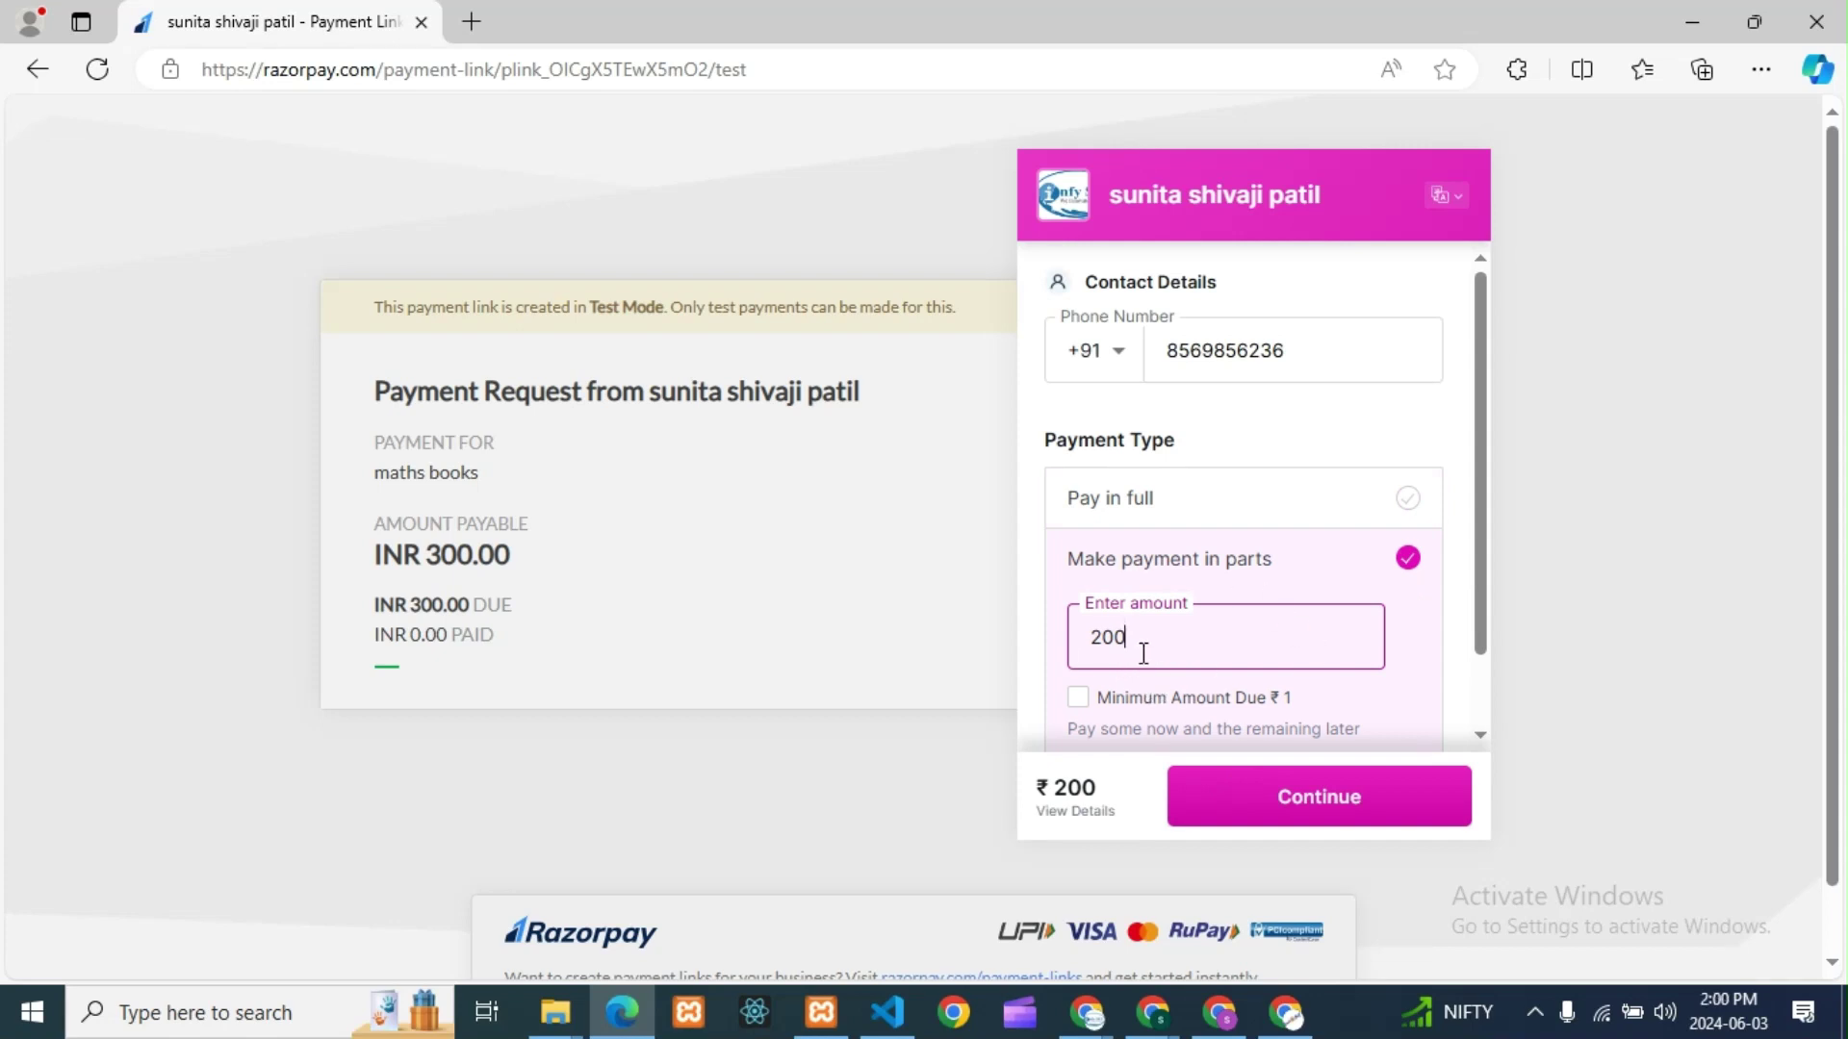
left_click(1359, 820)
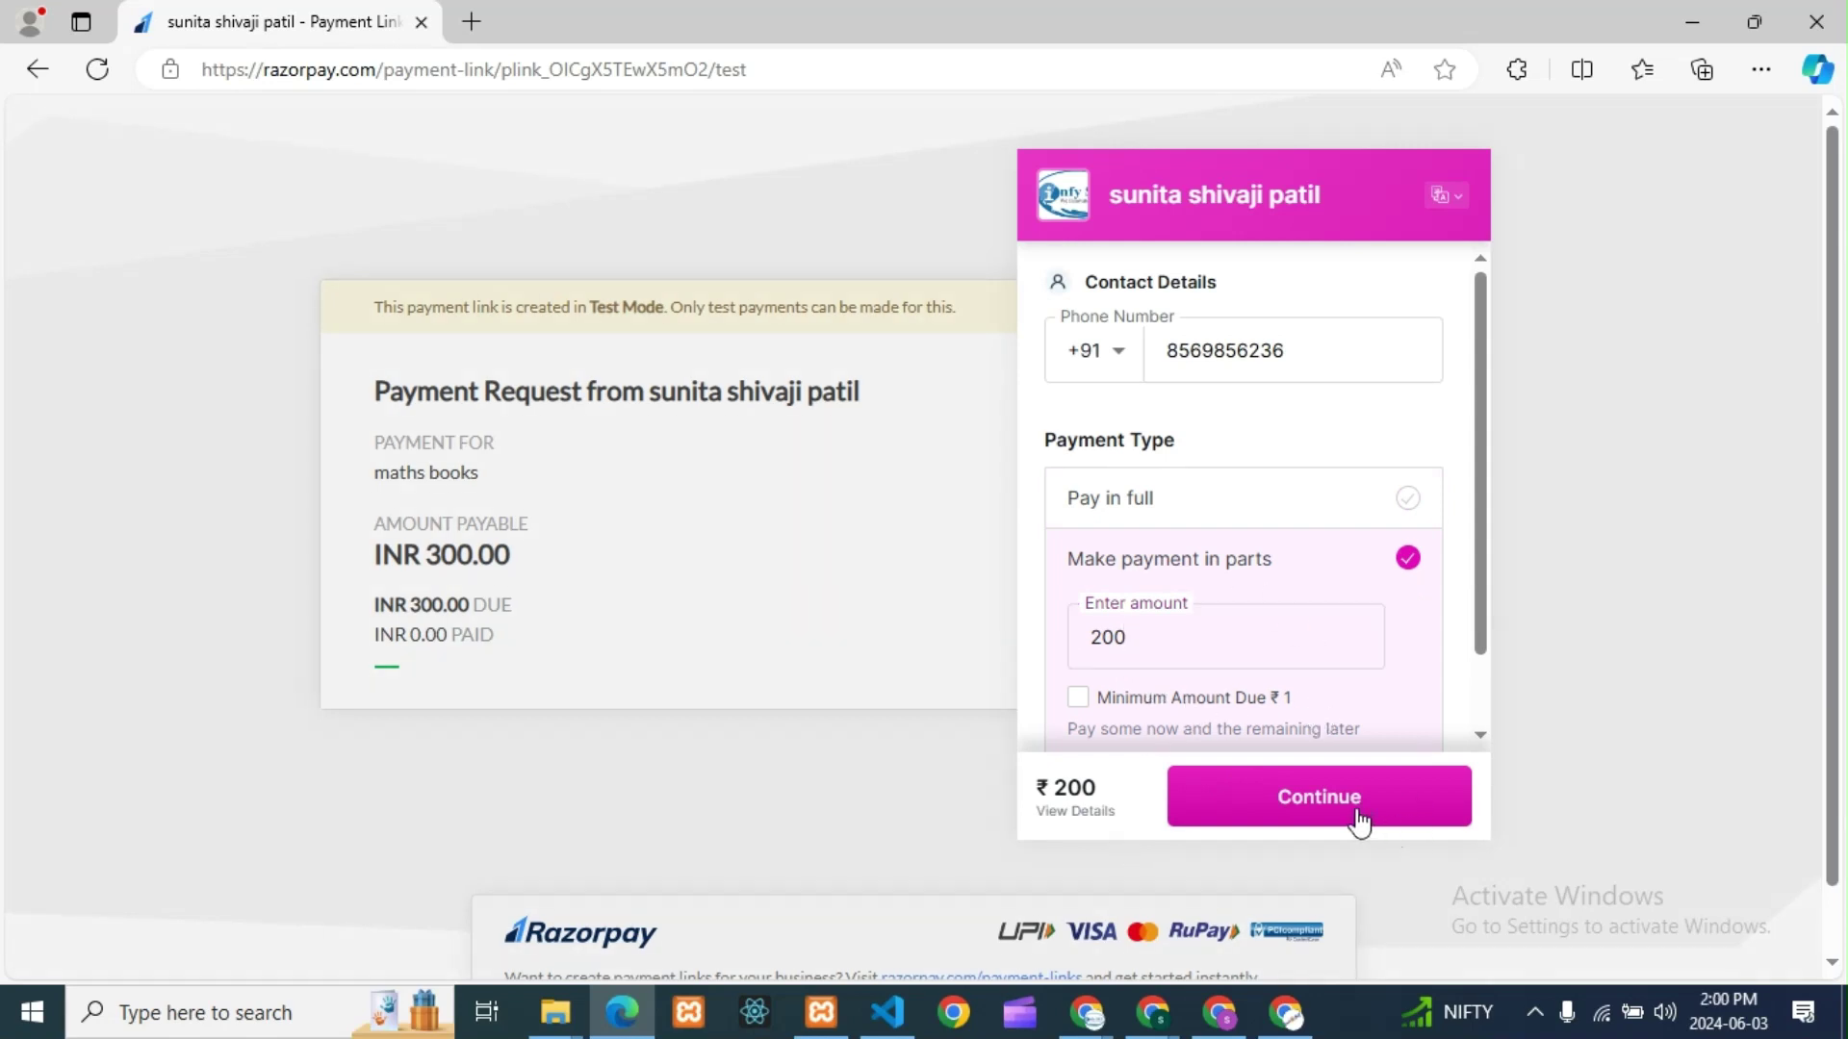
- Pay the ₹200 part payment using the Netbanking - Axis Bank test method
left_click(1344, 644)
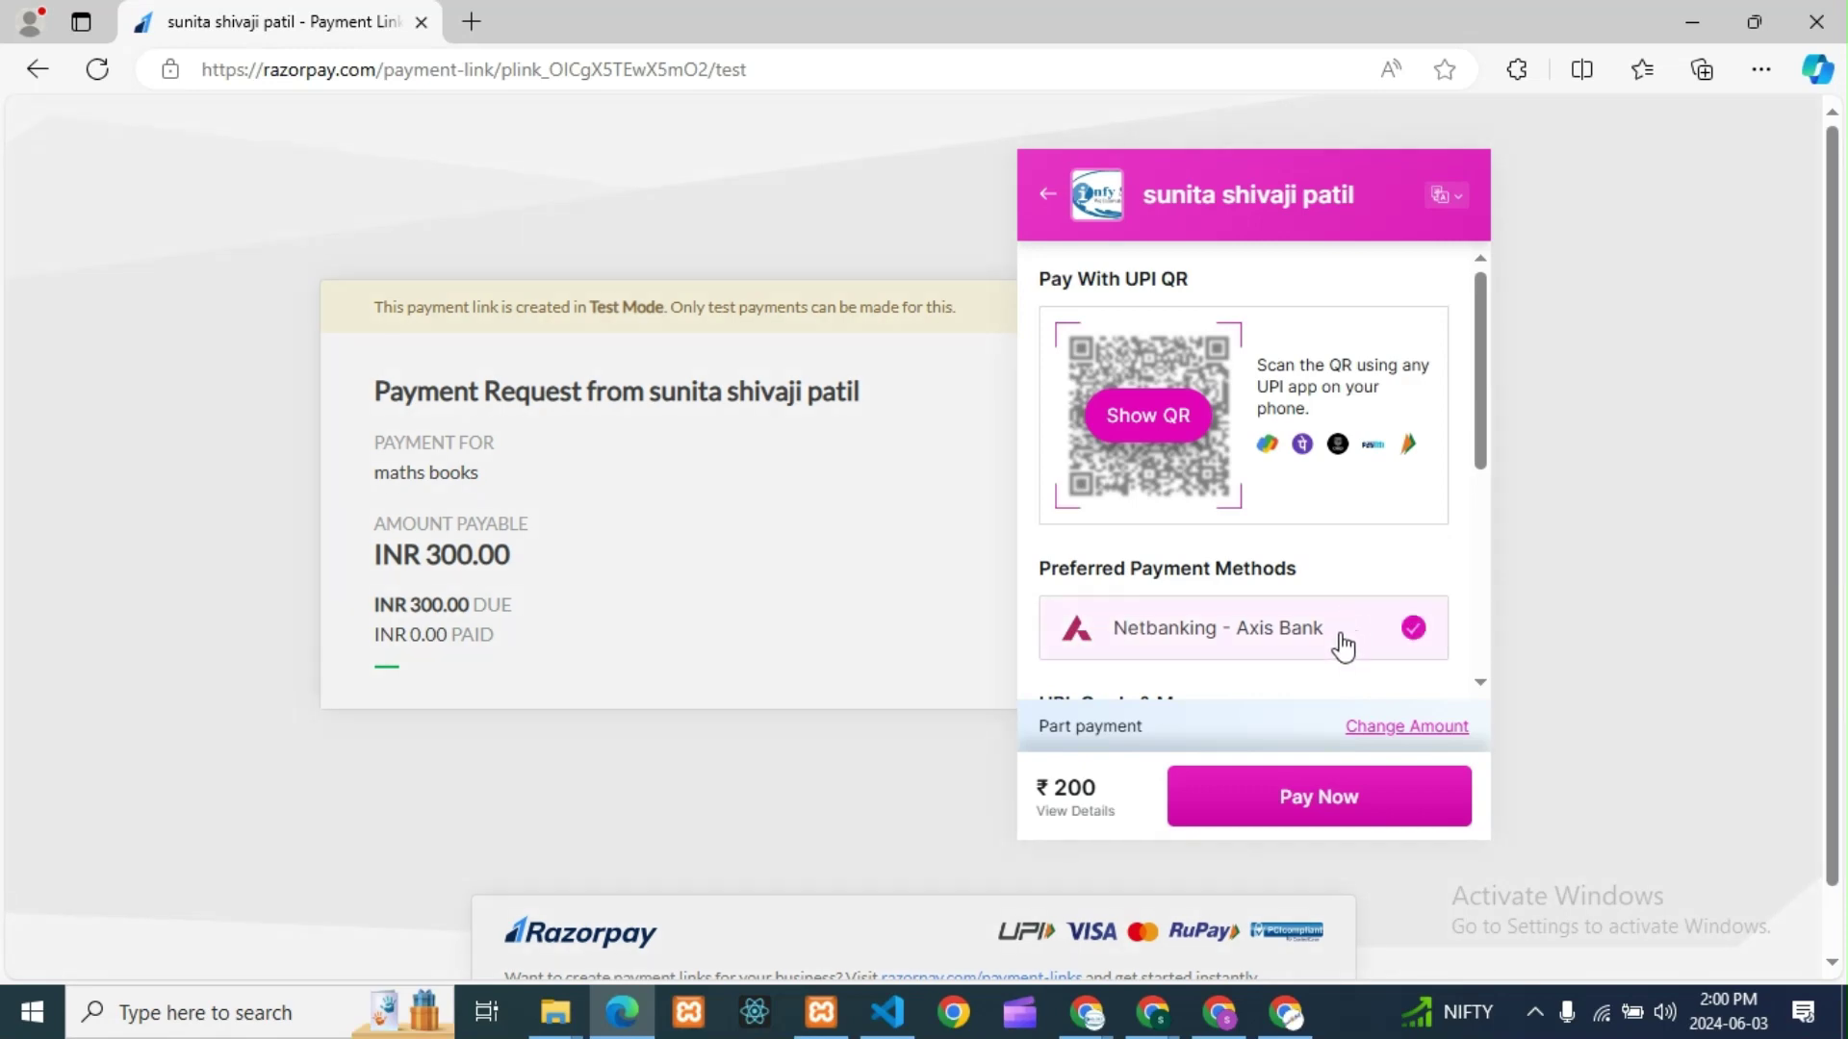
left_click(1362, 800)
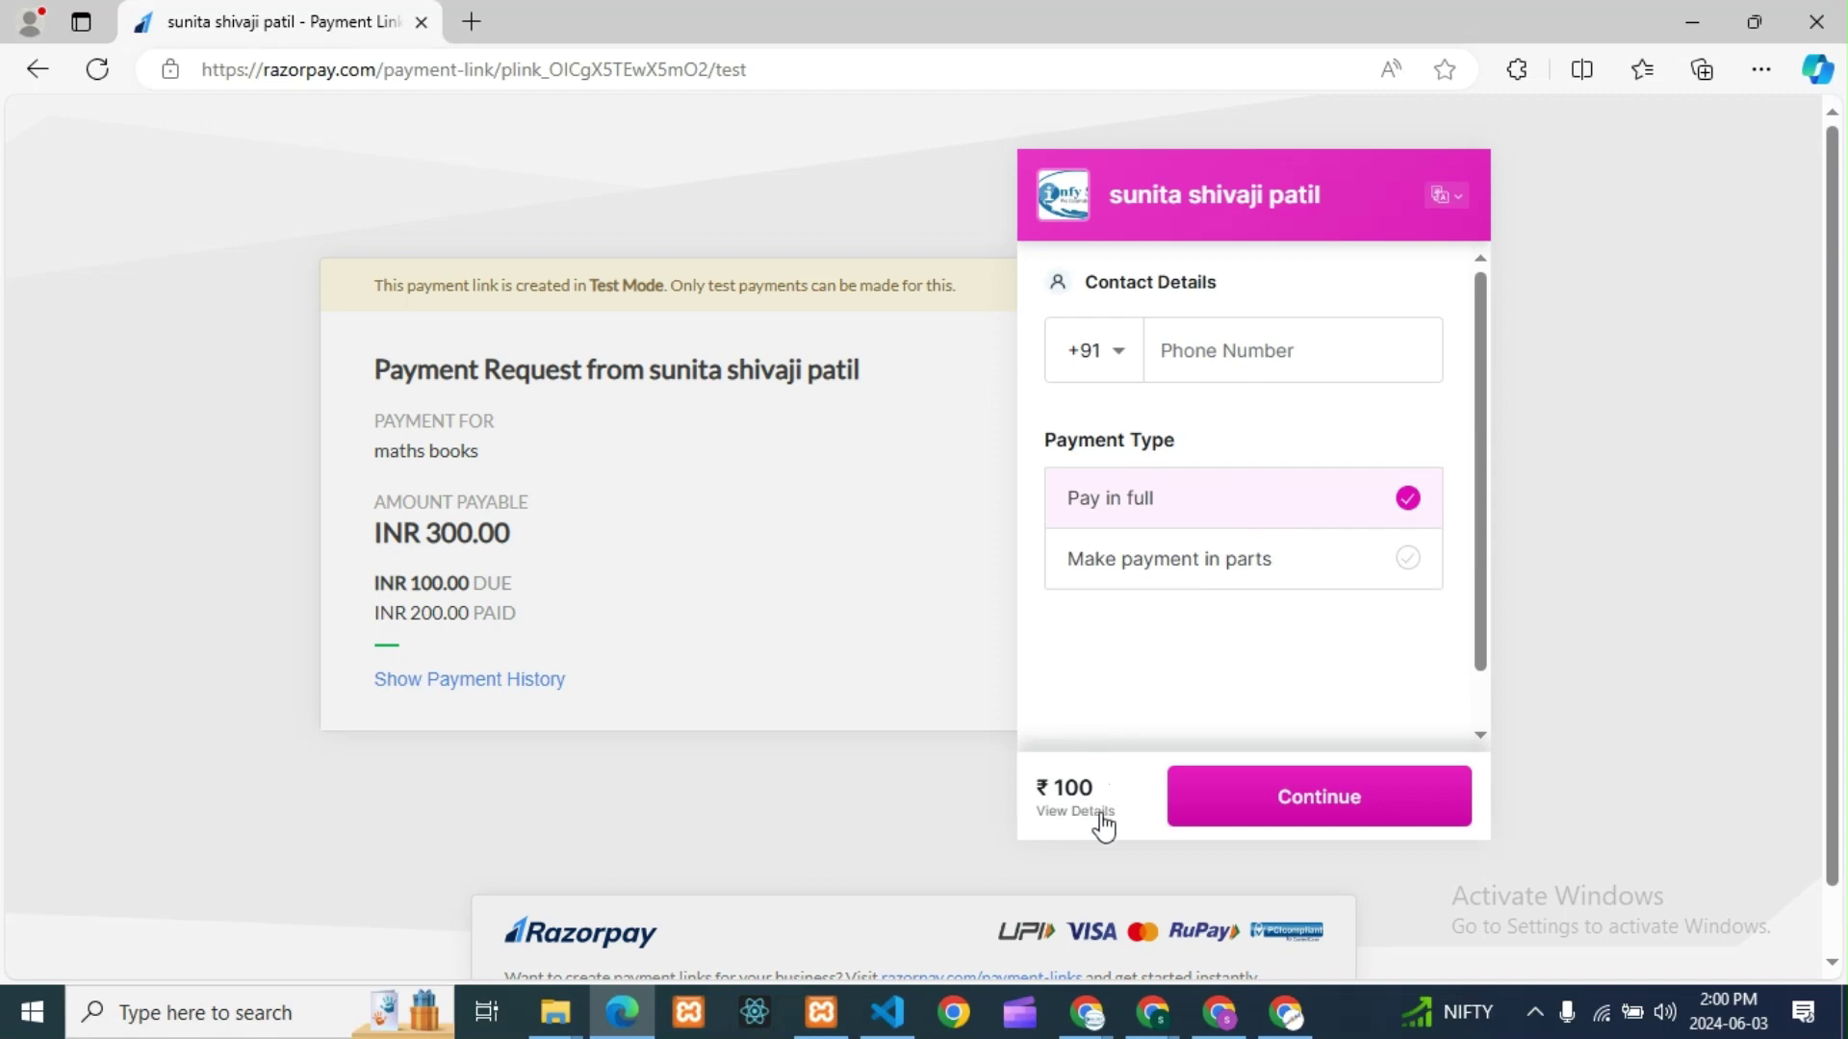
- Refresh the dashboard's payment links to confirm the 03 Jun link is Partially Paid, then return
mouse_move(1220, 1024)
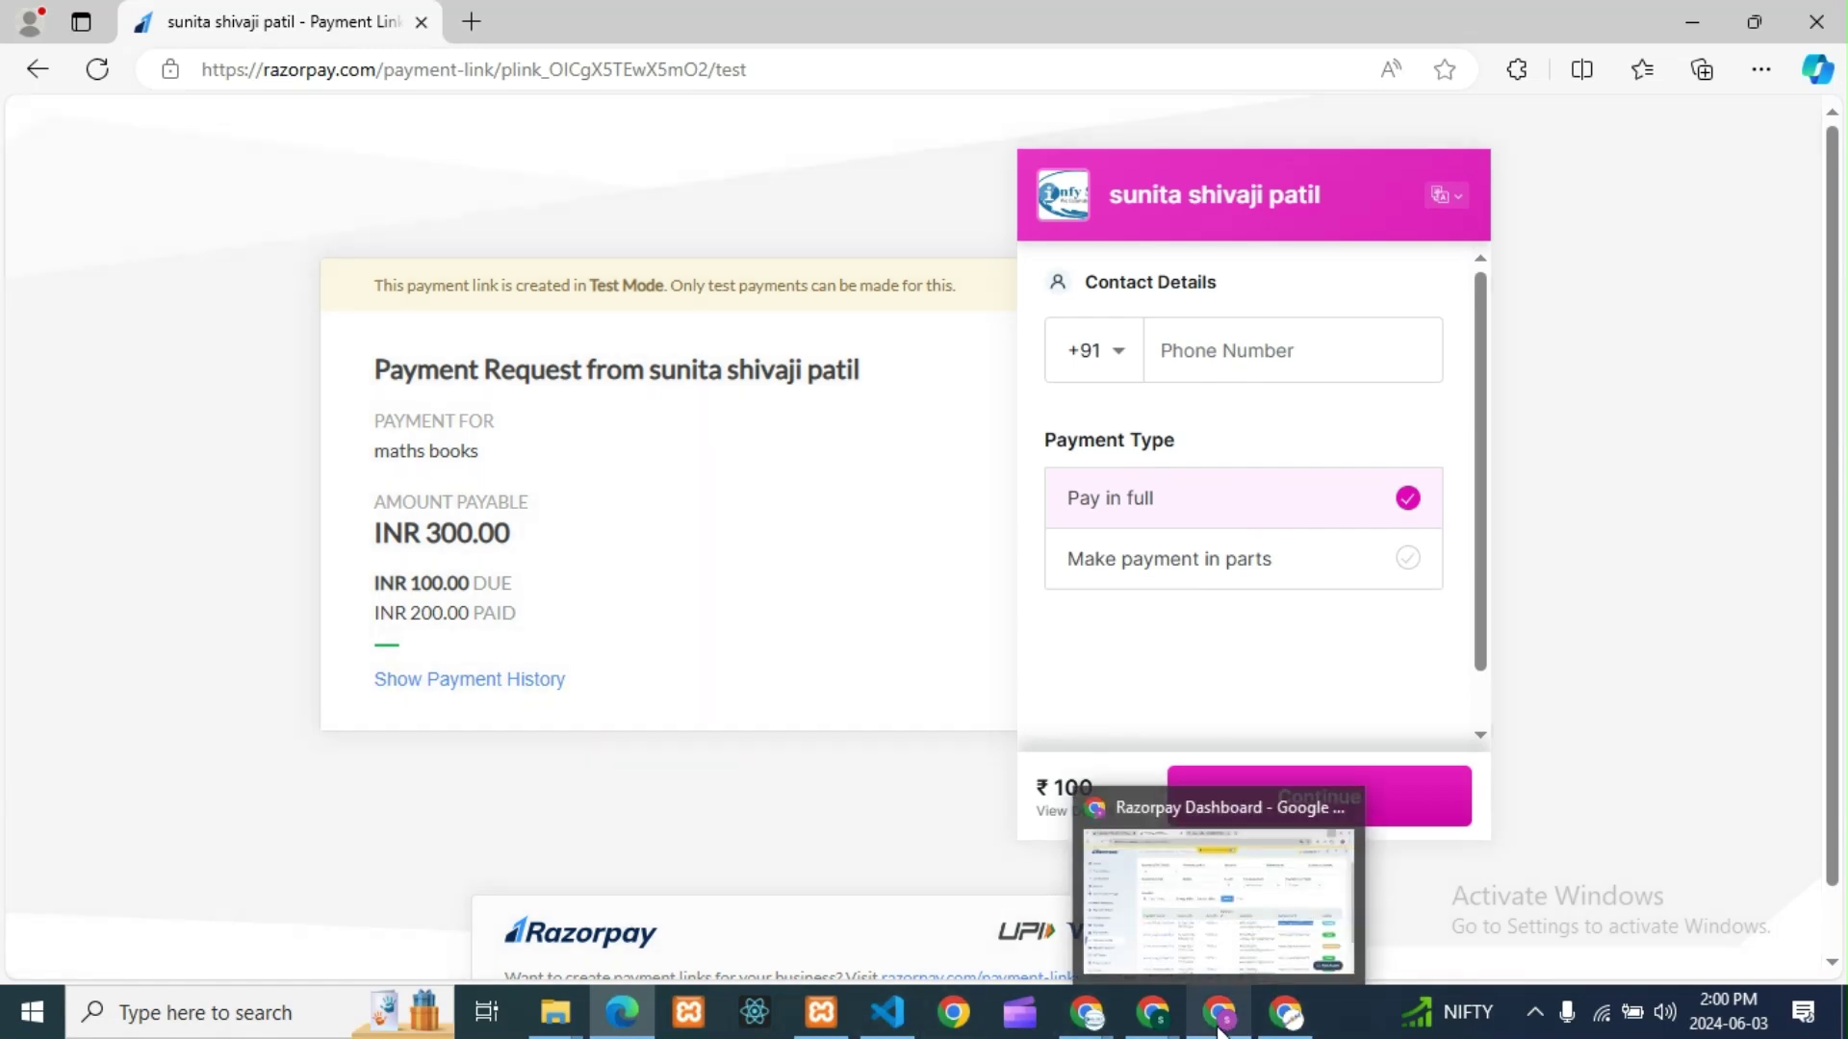
left_click(1205, 966)
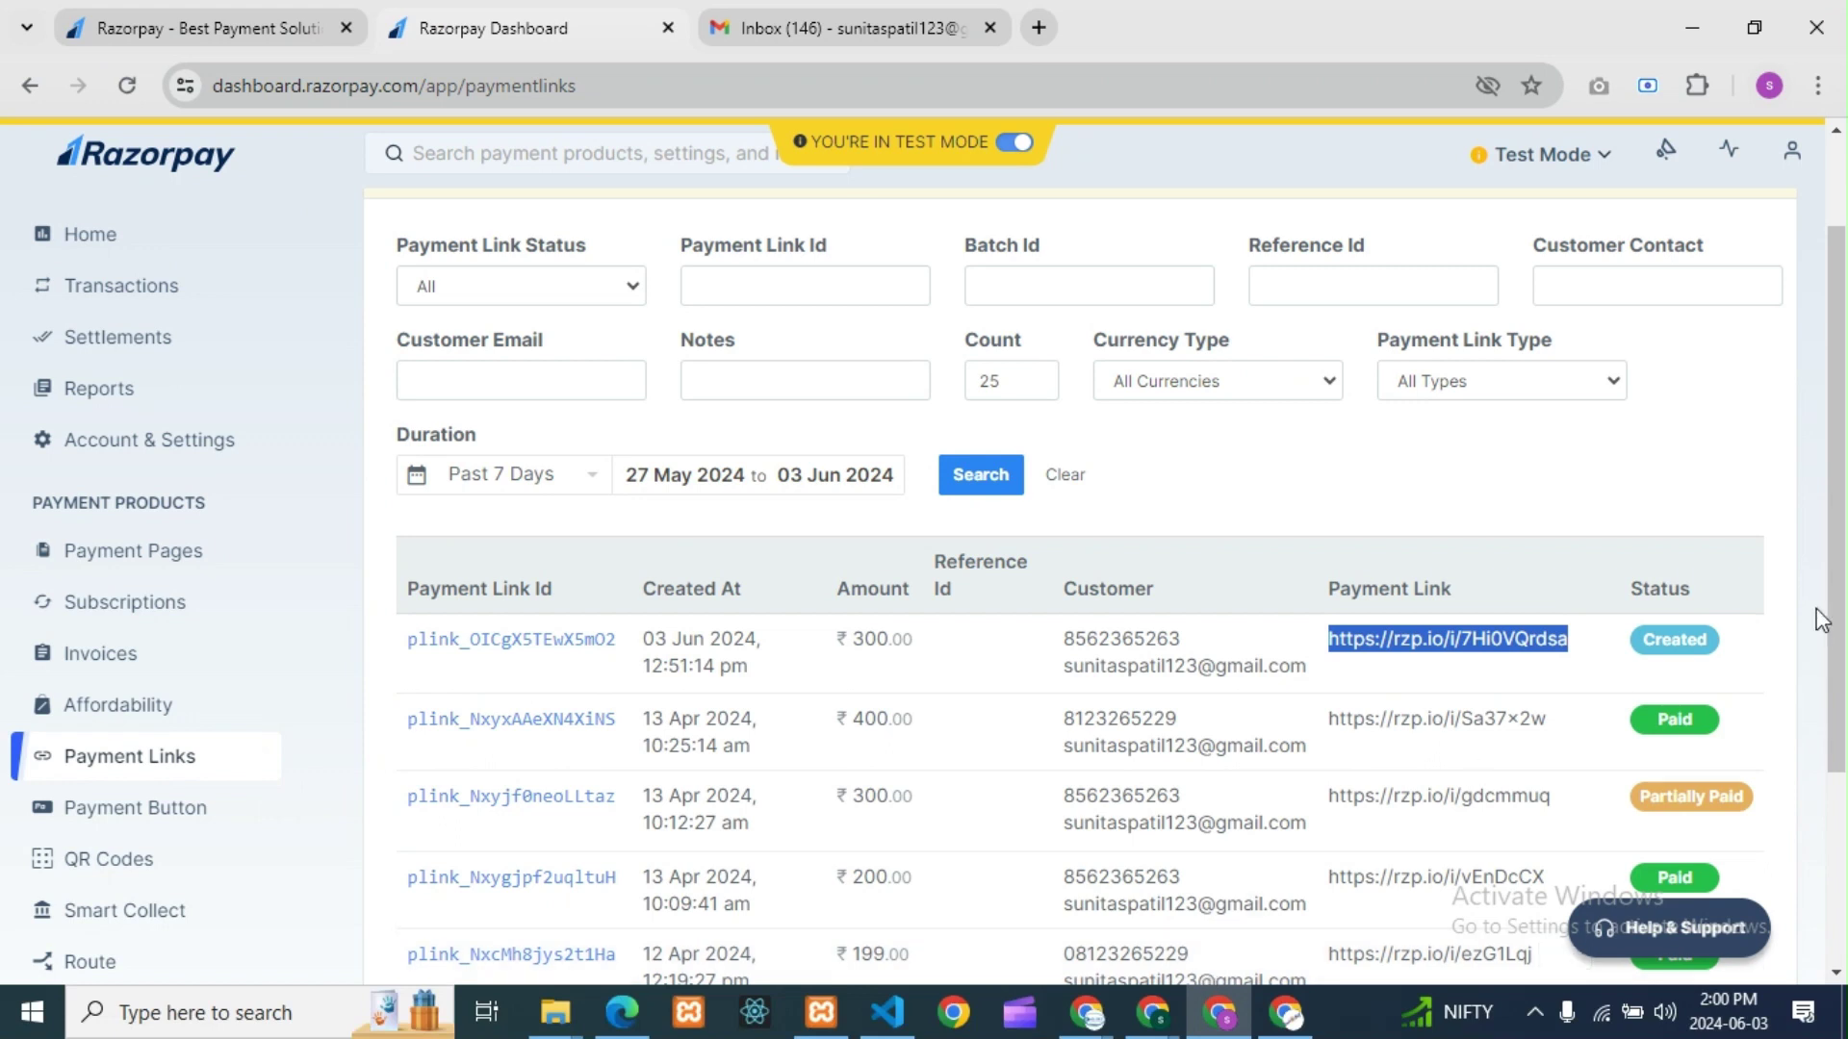
left_click(1798, 456)
left_click(127, 86)
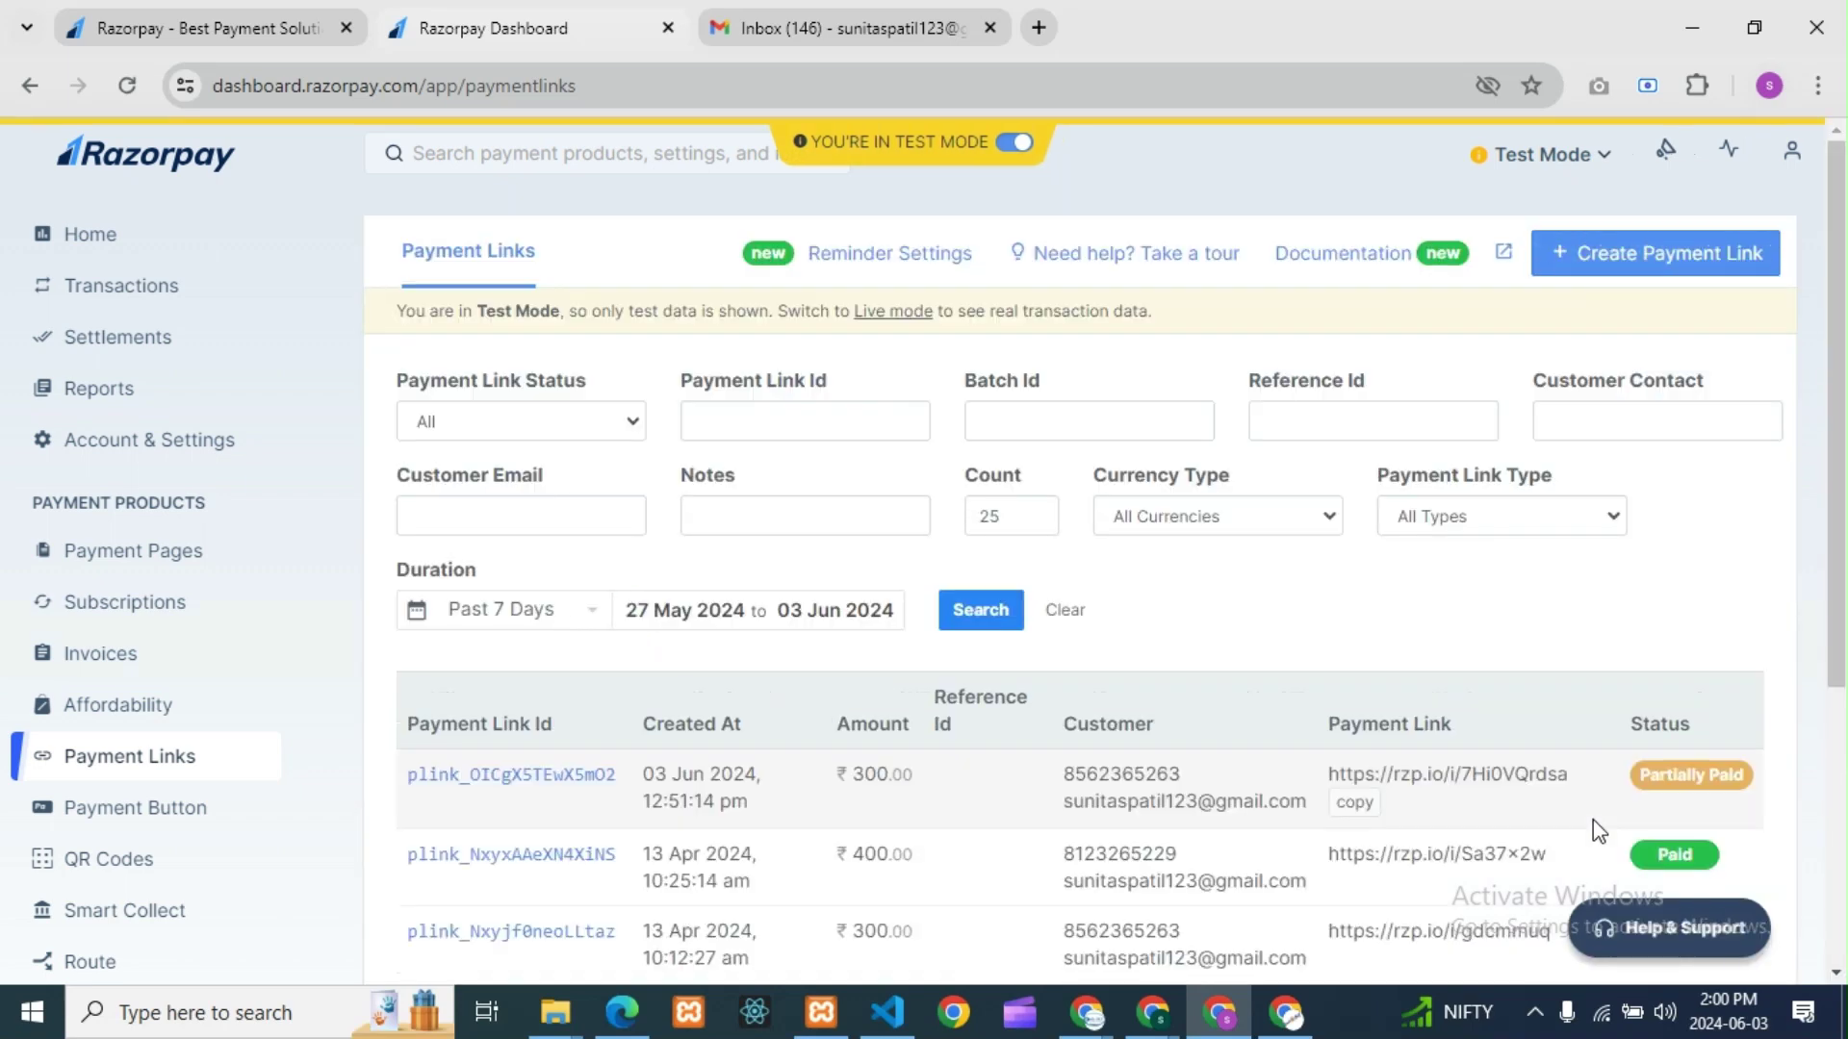
scroll(1729, 753, "down", 1)
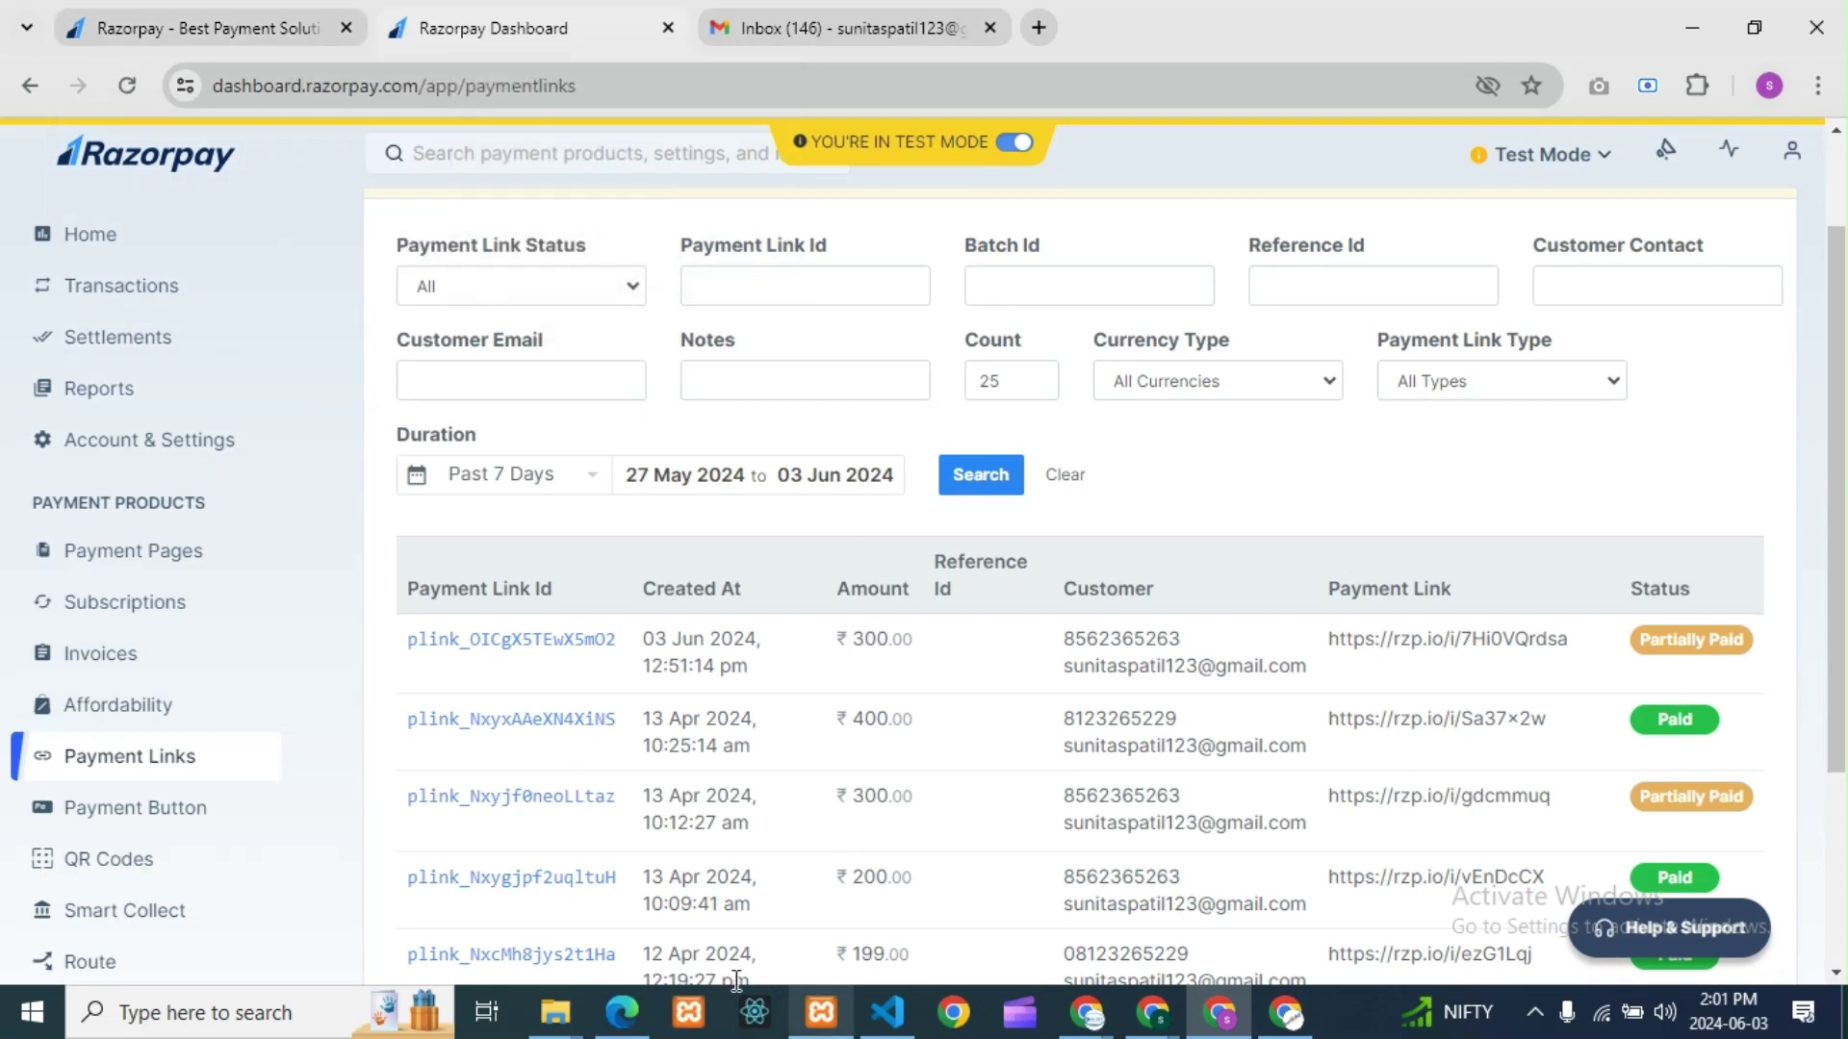
left_click(622, 1013)
left_click(37, 68)
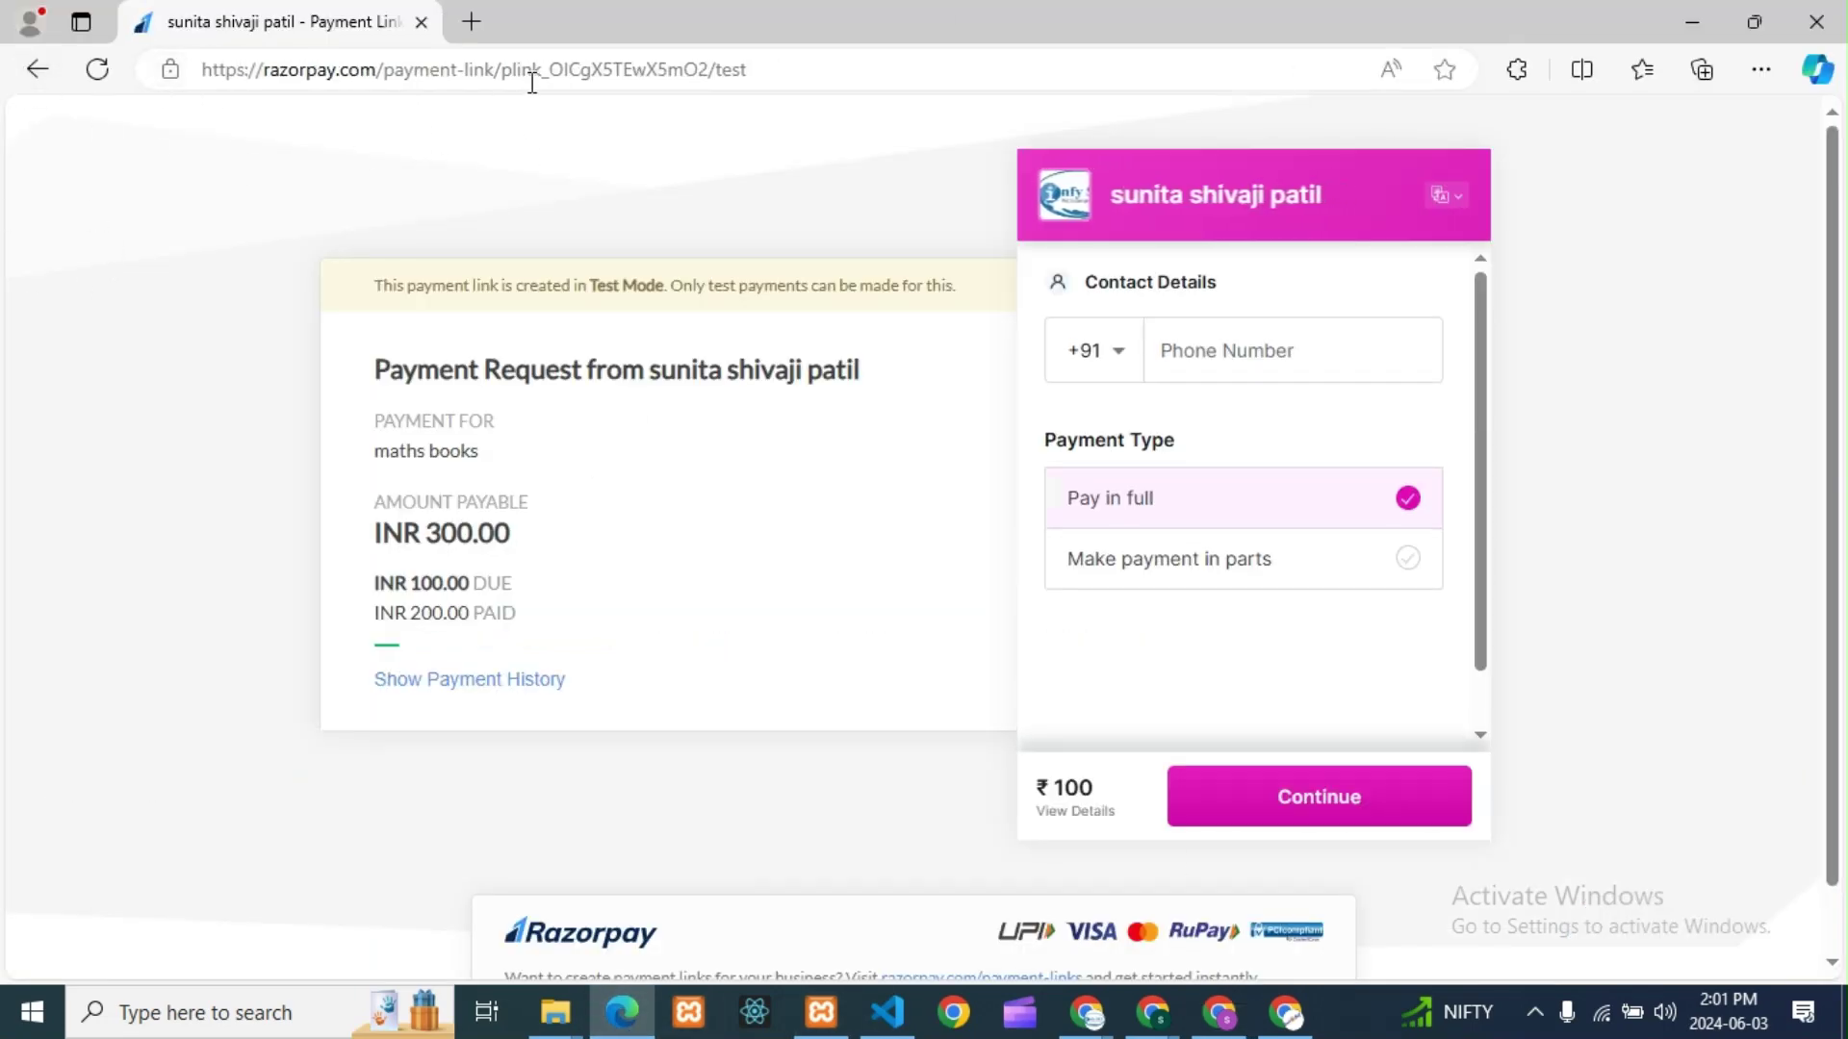
- Go back from the payment link to the local landing page at 127.0.0.1:5500/index.html
left_click_drag(505, 70, 738, 70)
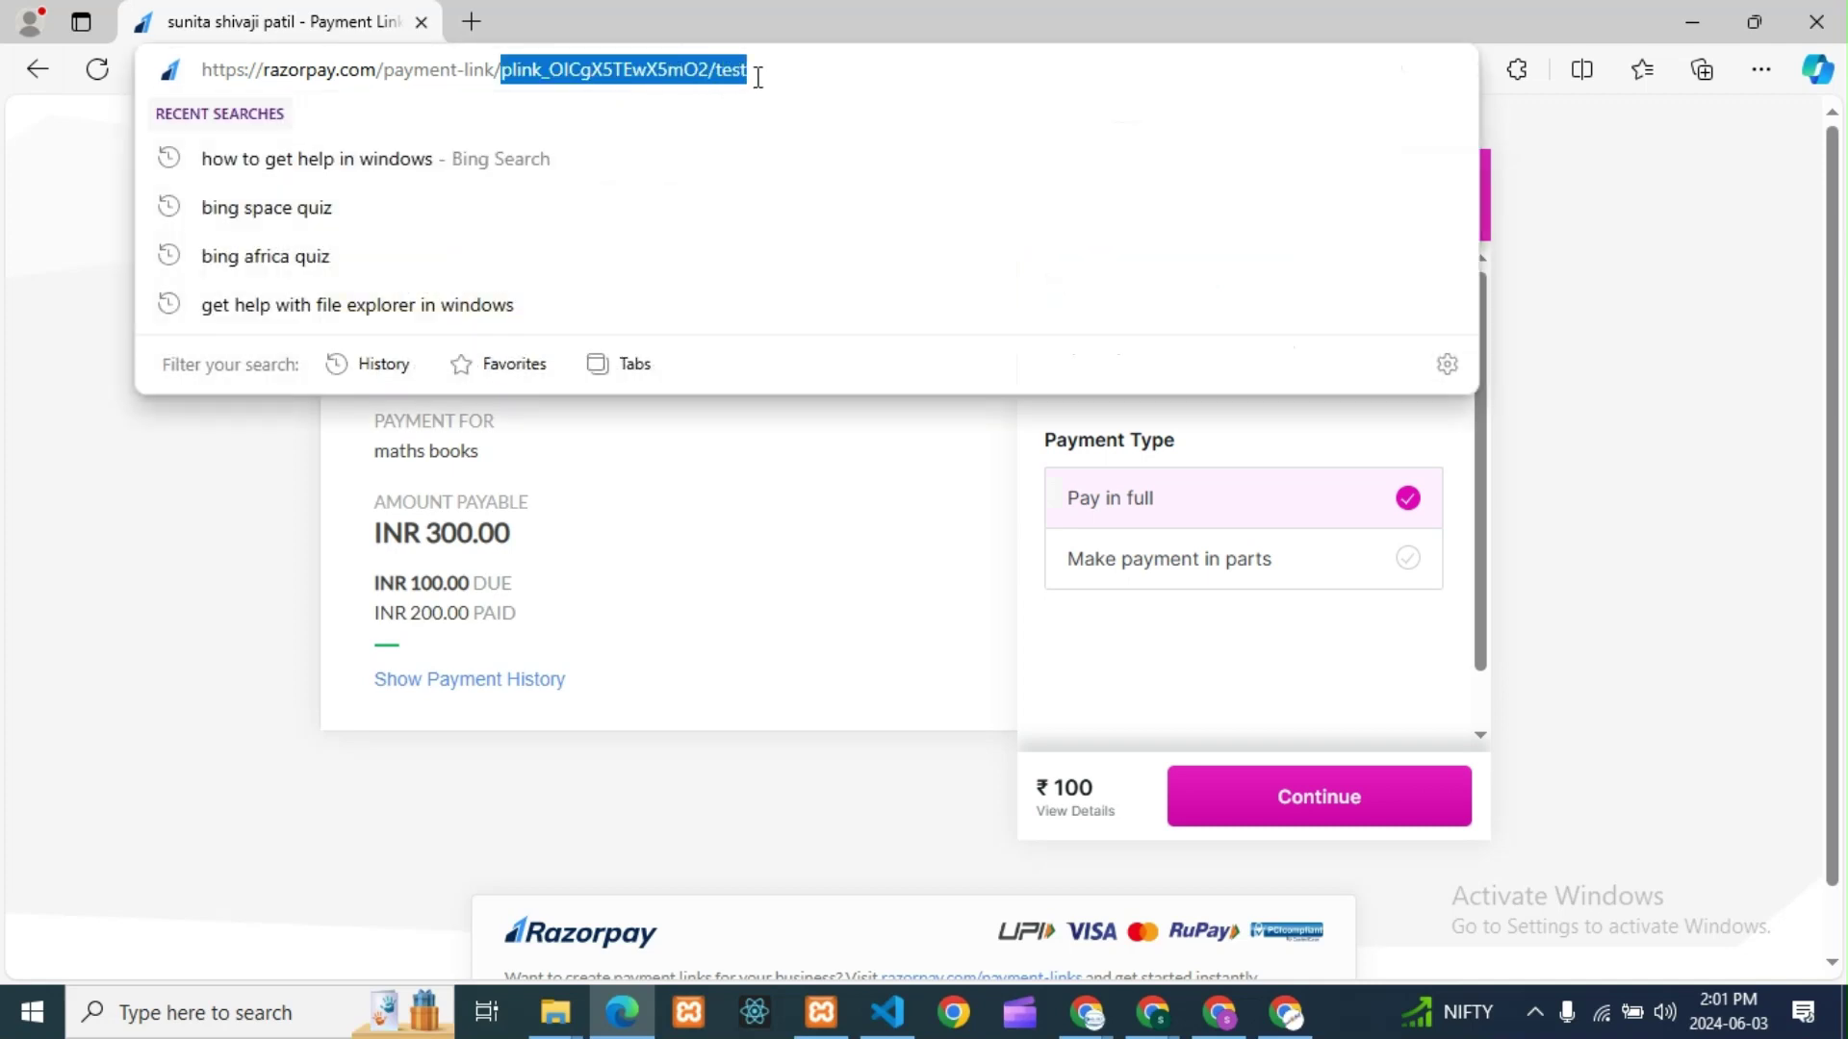
left_click(37, 69)
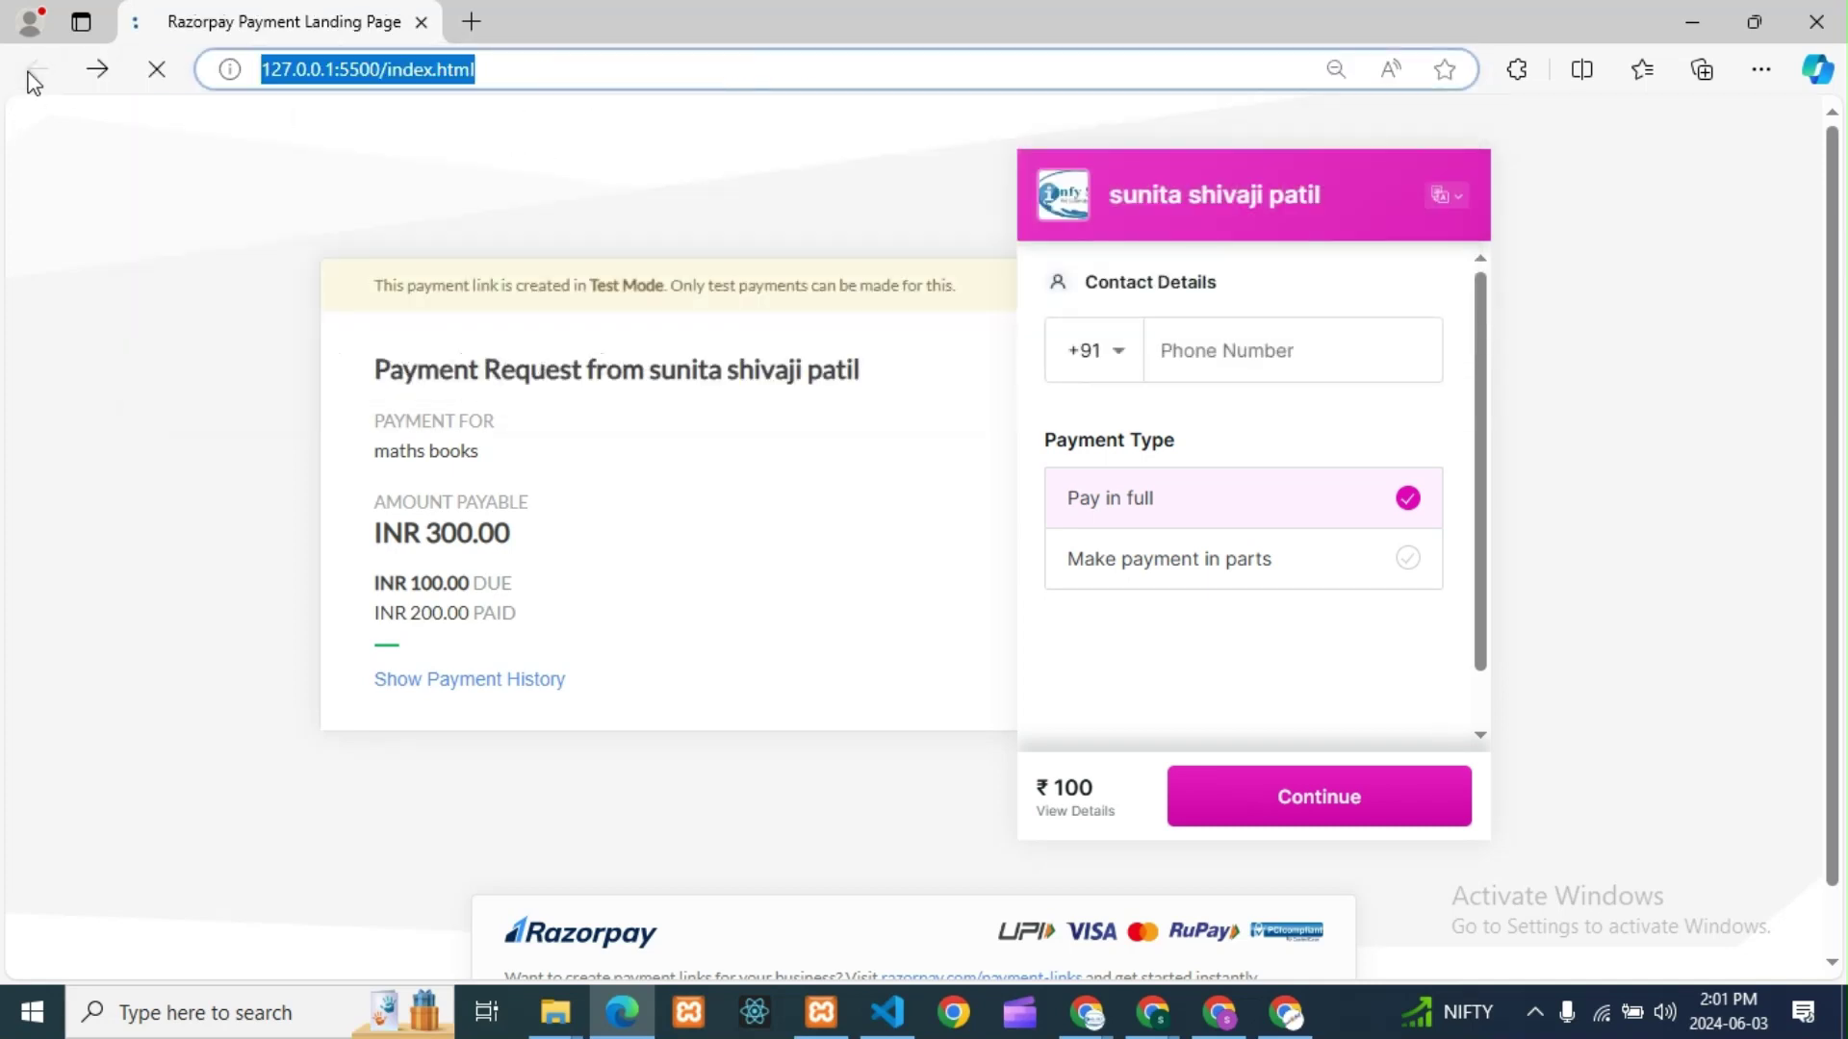
left_click(510, 74)
key("Escape")
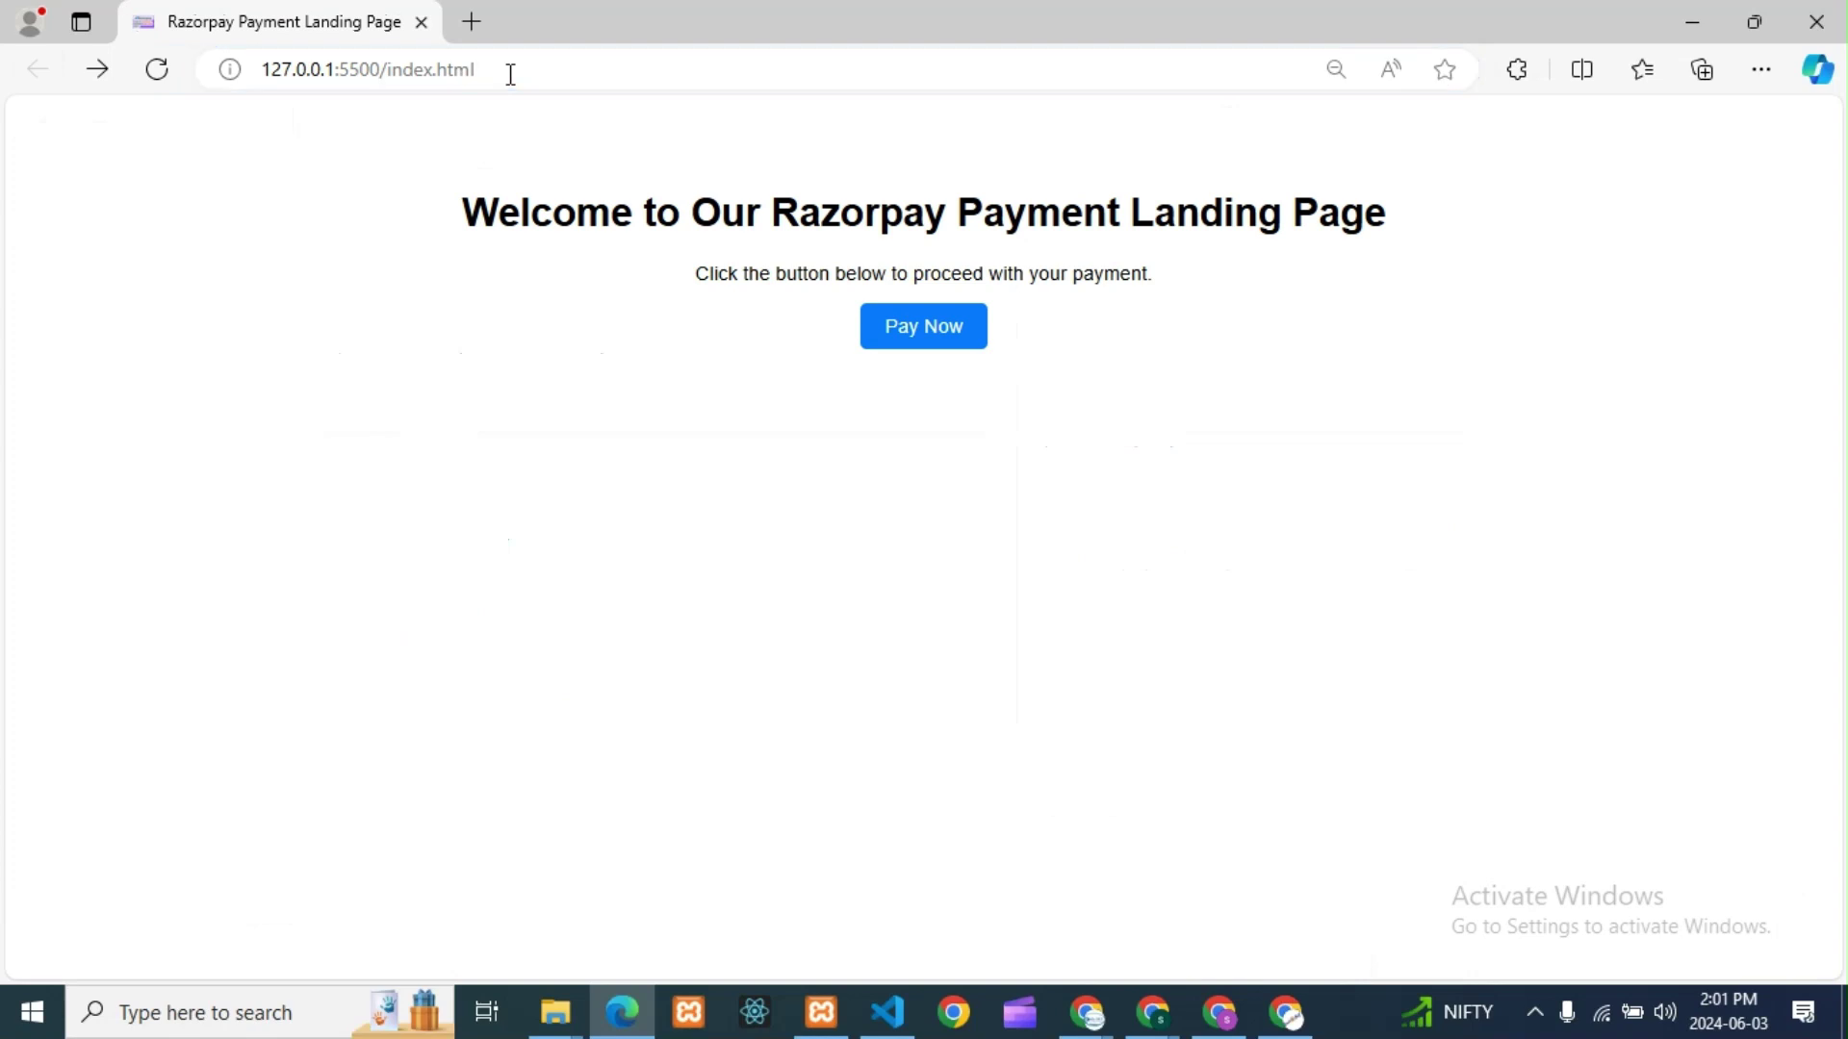
- Reopen the link via Pay Now, confirm only ₹100 remains payable in parts, then go back
left_click(950, 349)
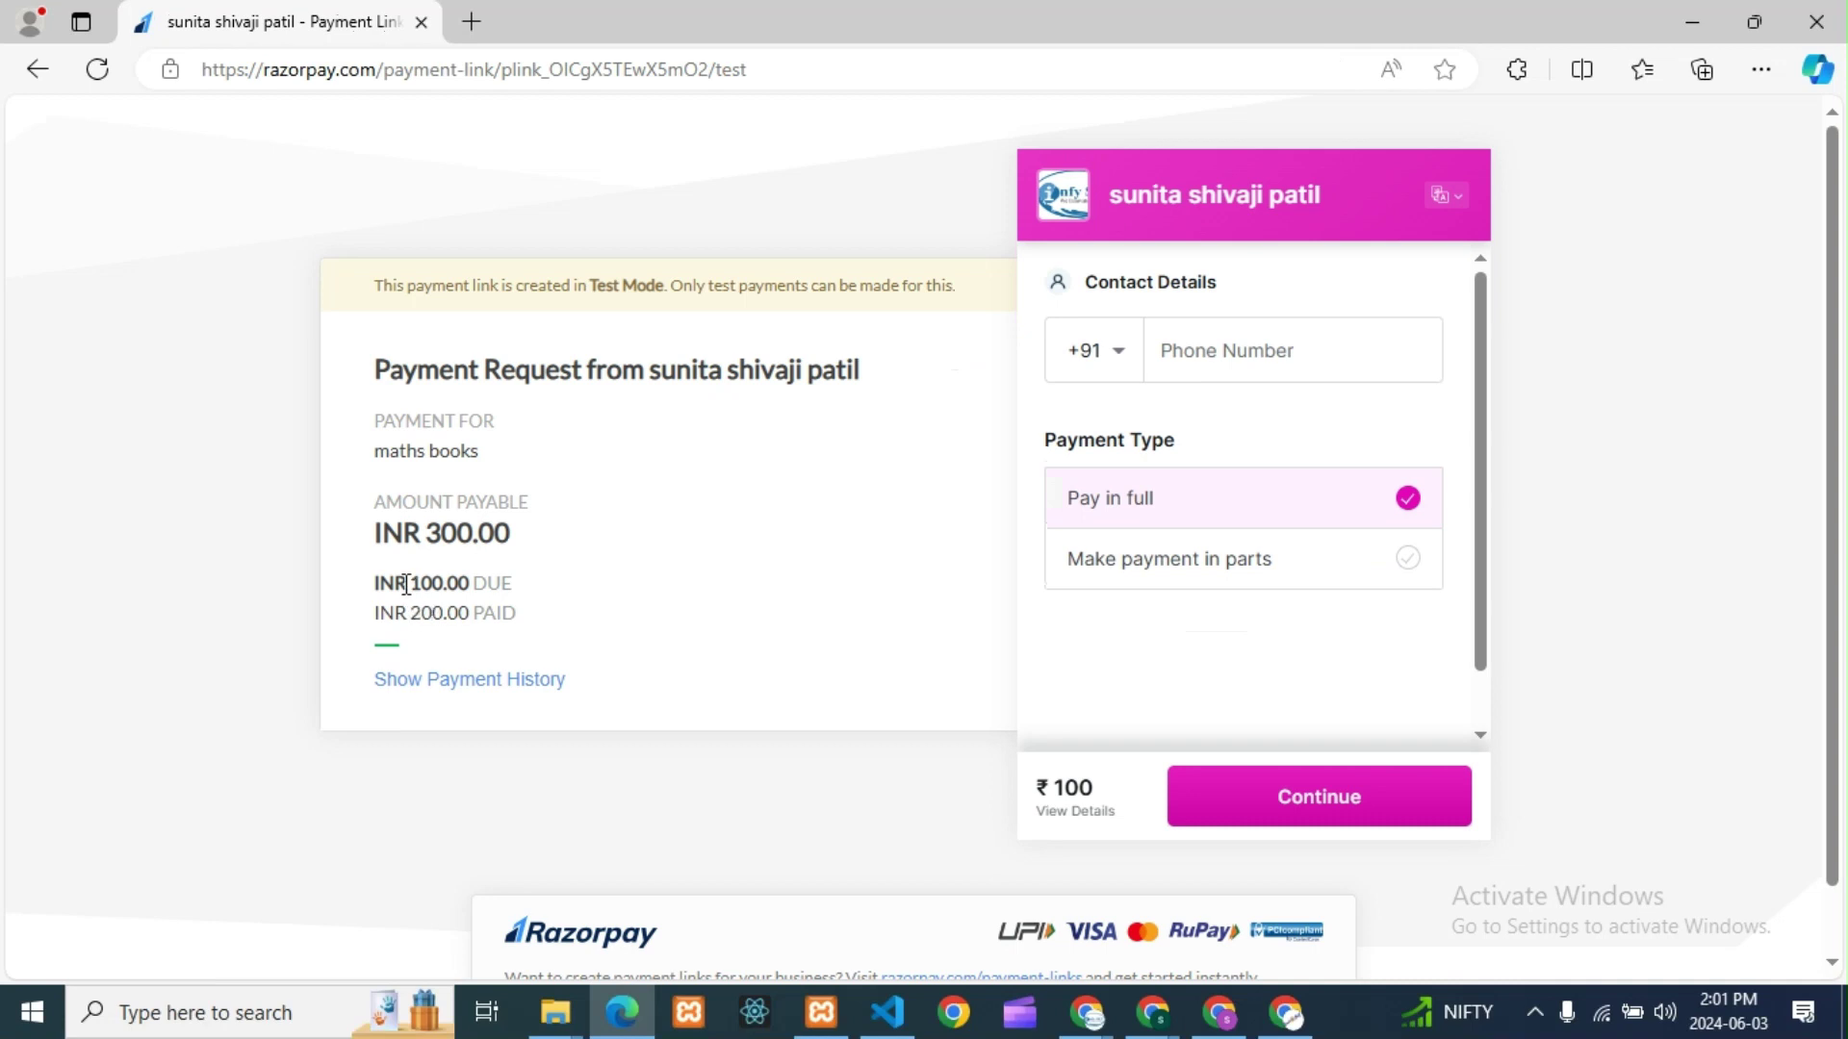
mouse_move(383, 584)
left_mouse_down()
mouse_move(511, 590)
mouse_move(378, 612)
left_mouse_up()
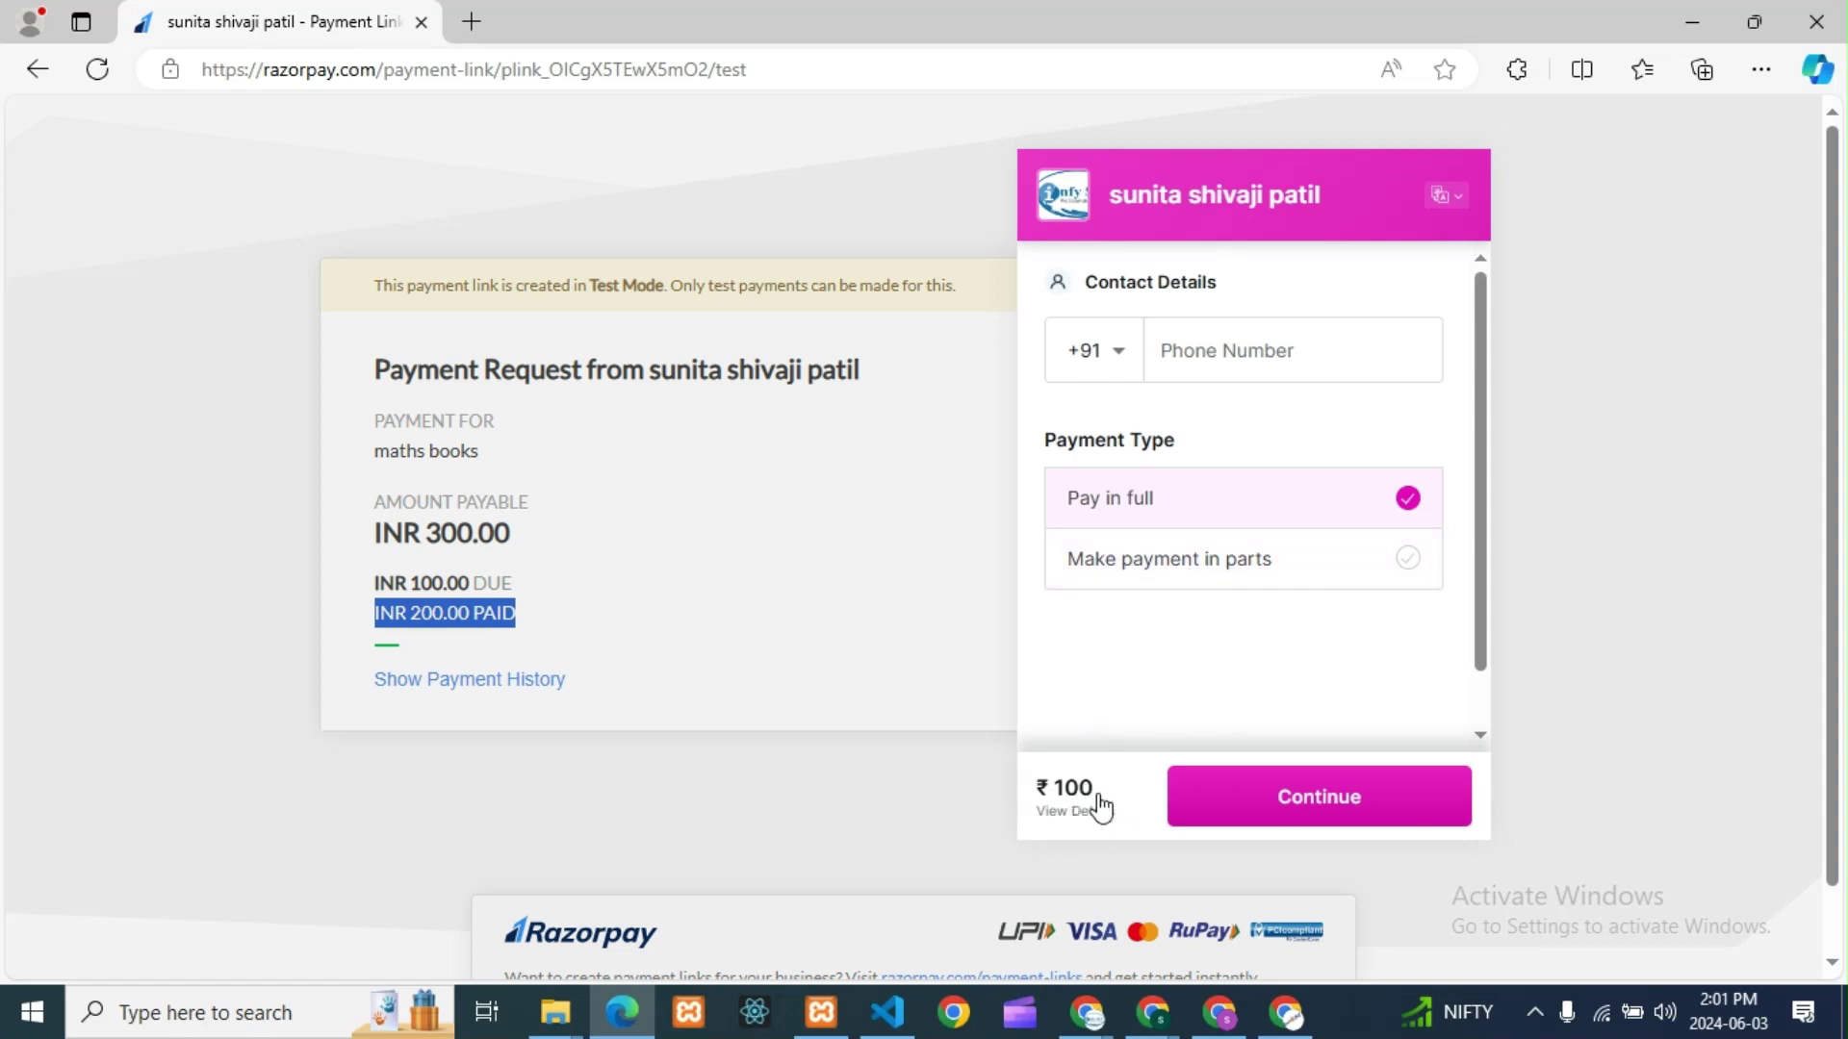
left_click(1268, 577)
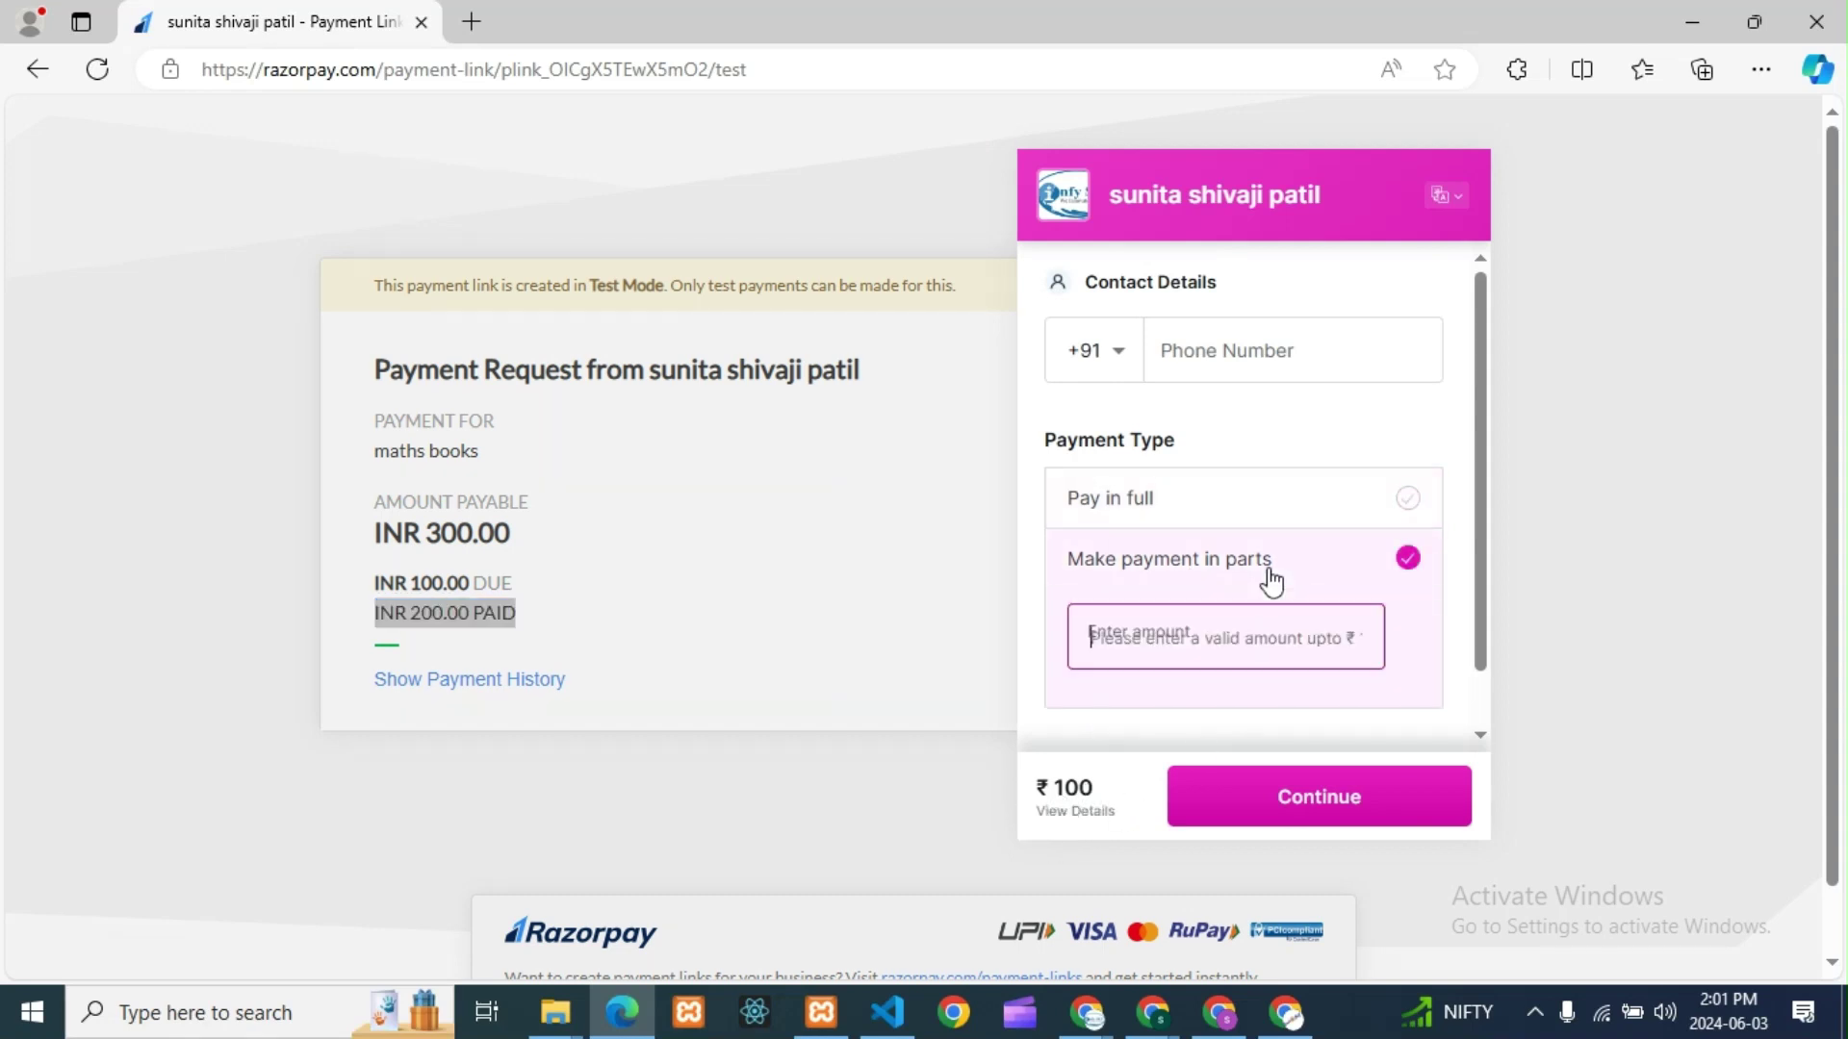
left_click(815, 805)
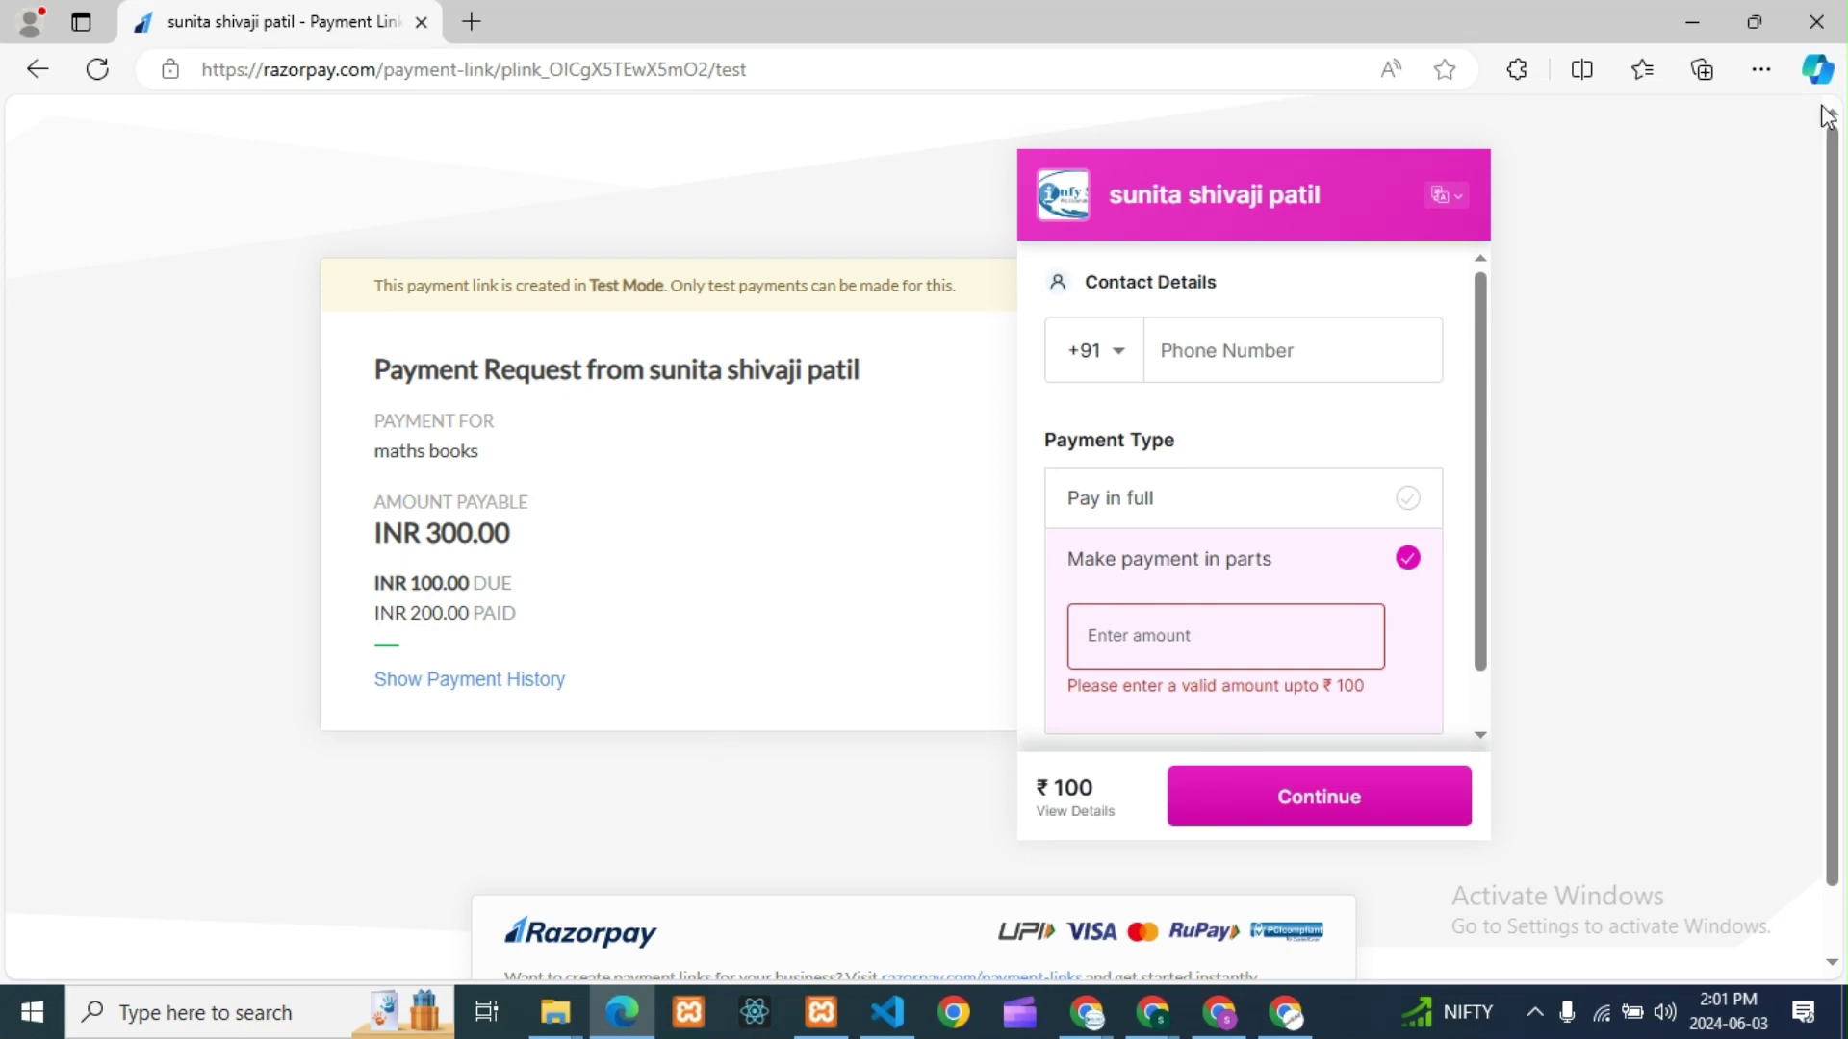
left_click(35, 74)
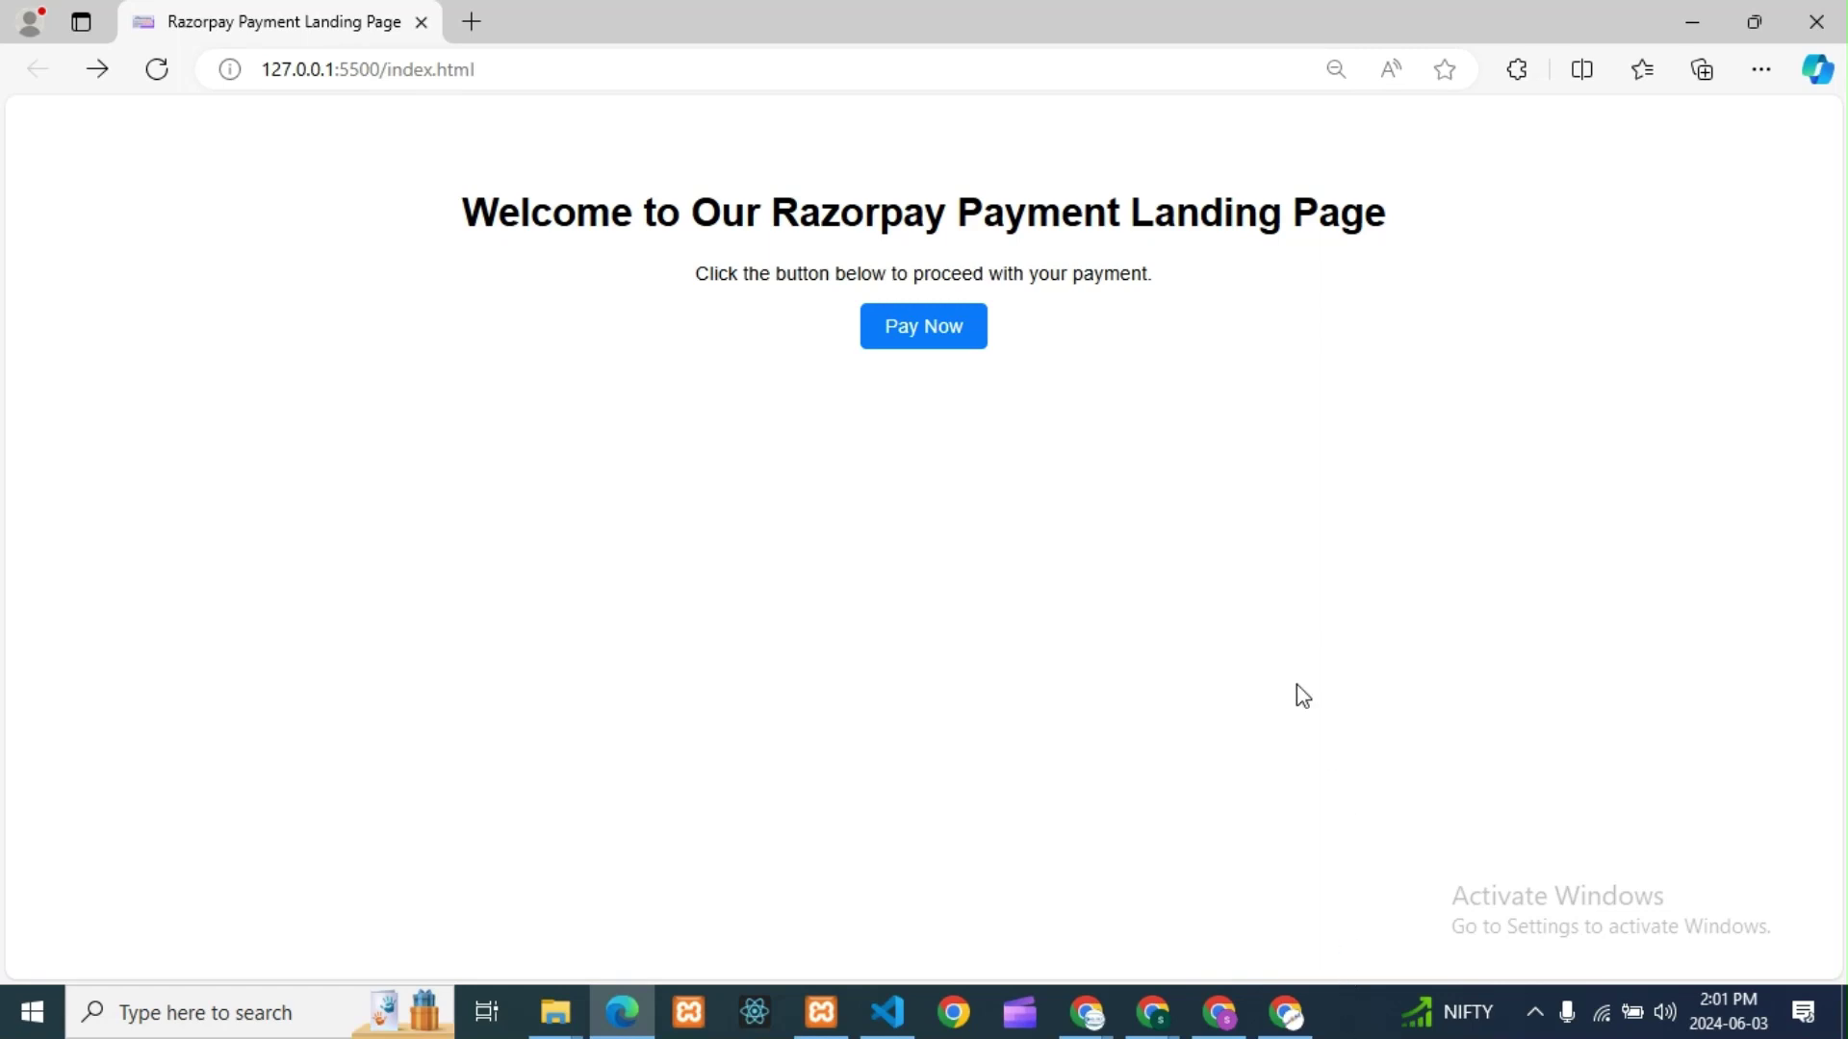
- Show the Razorpay Dashboard's Transactions page listing the new ₹200.00 captured payment
left_click(1221, 1012)
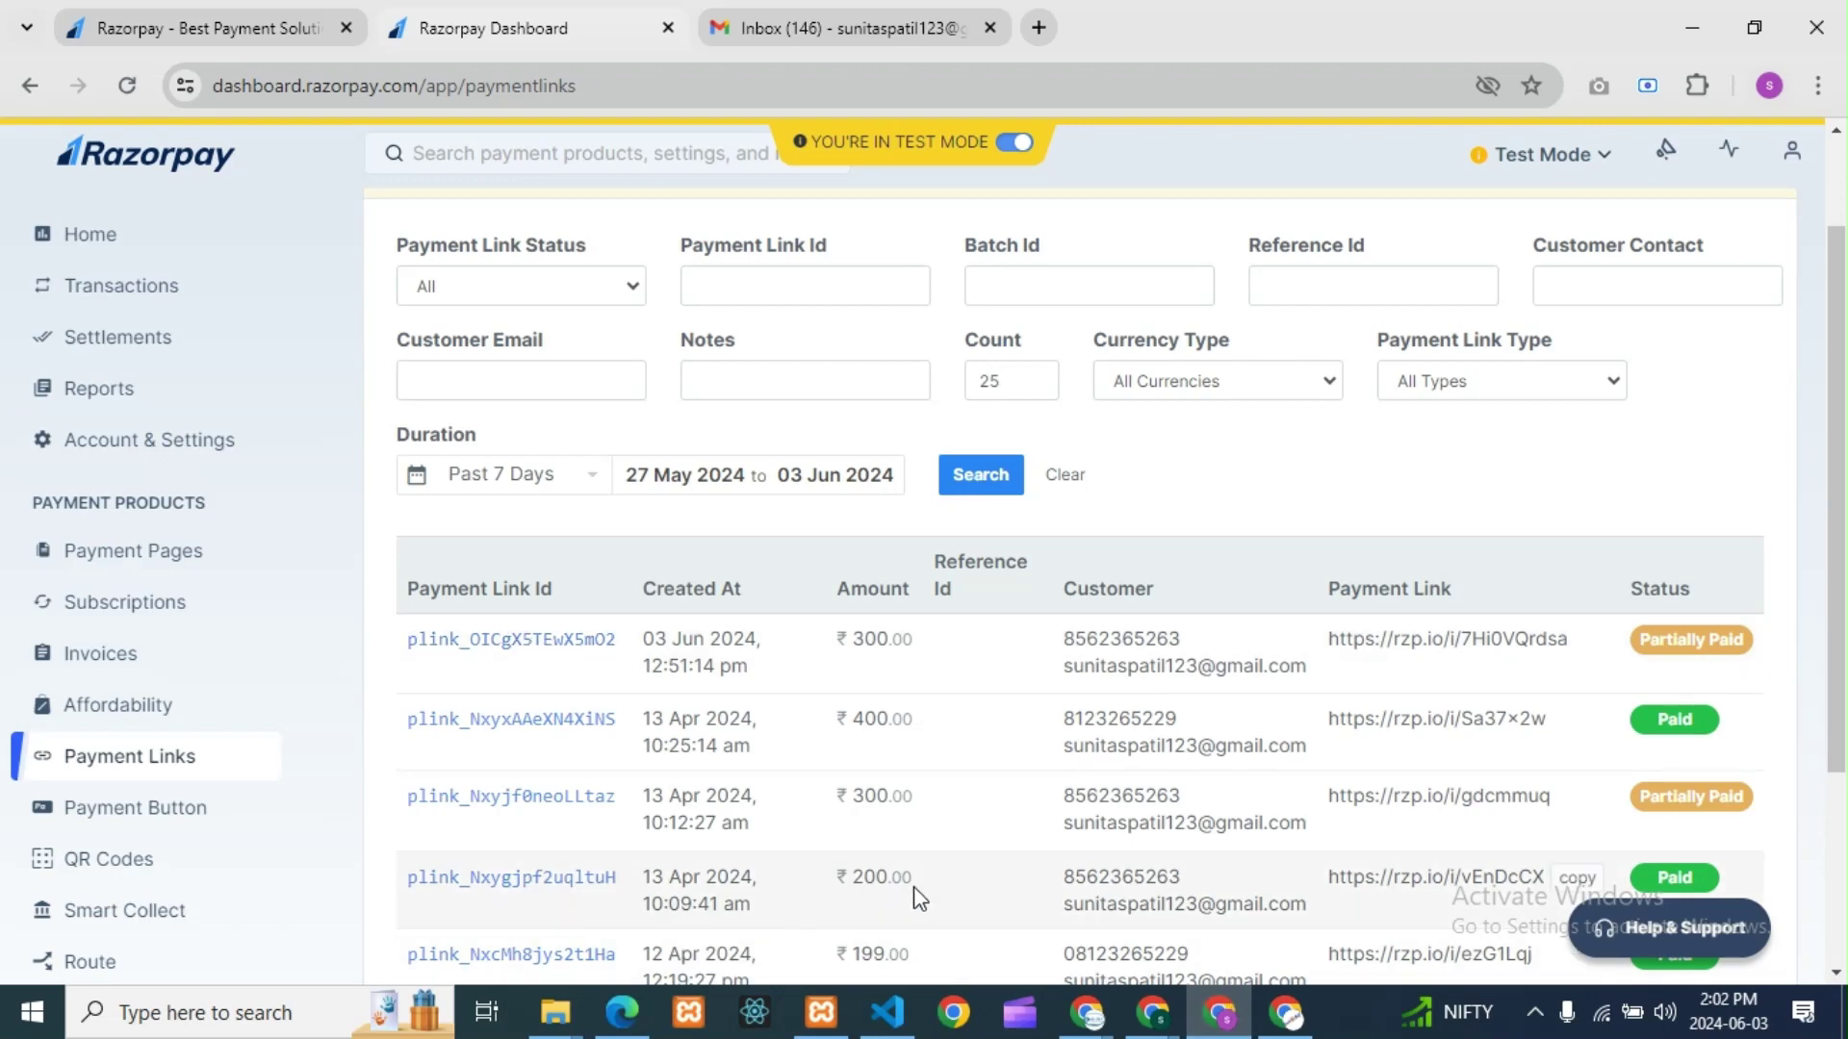
scroll(37, 363, "up", 2)
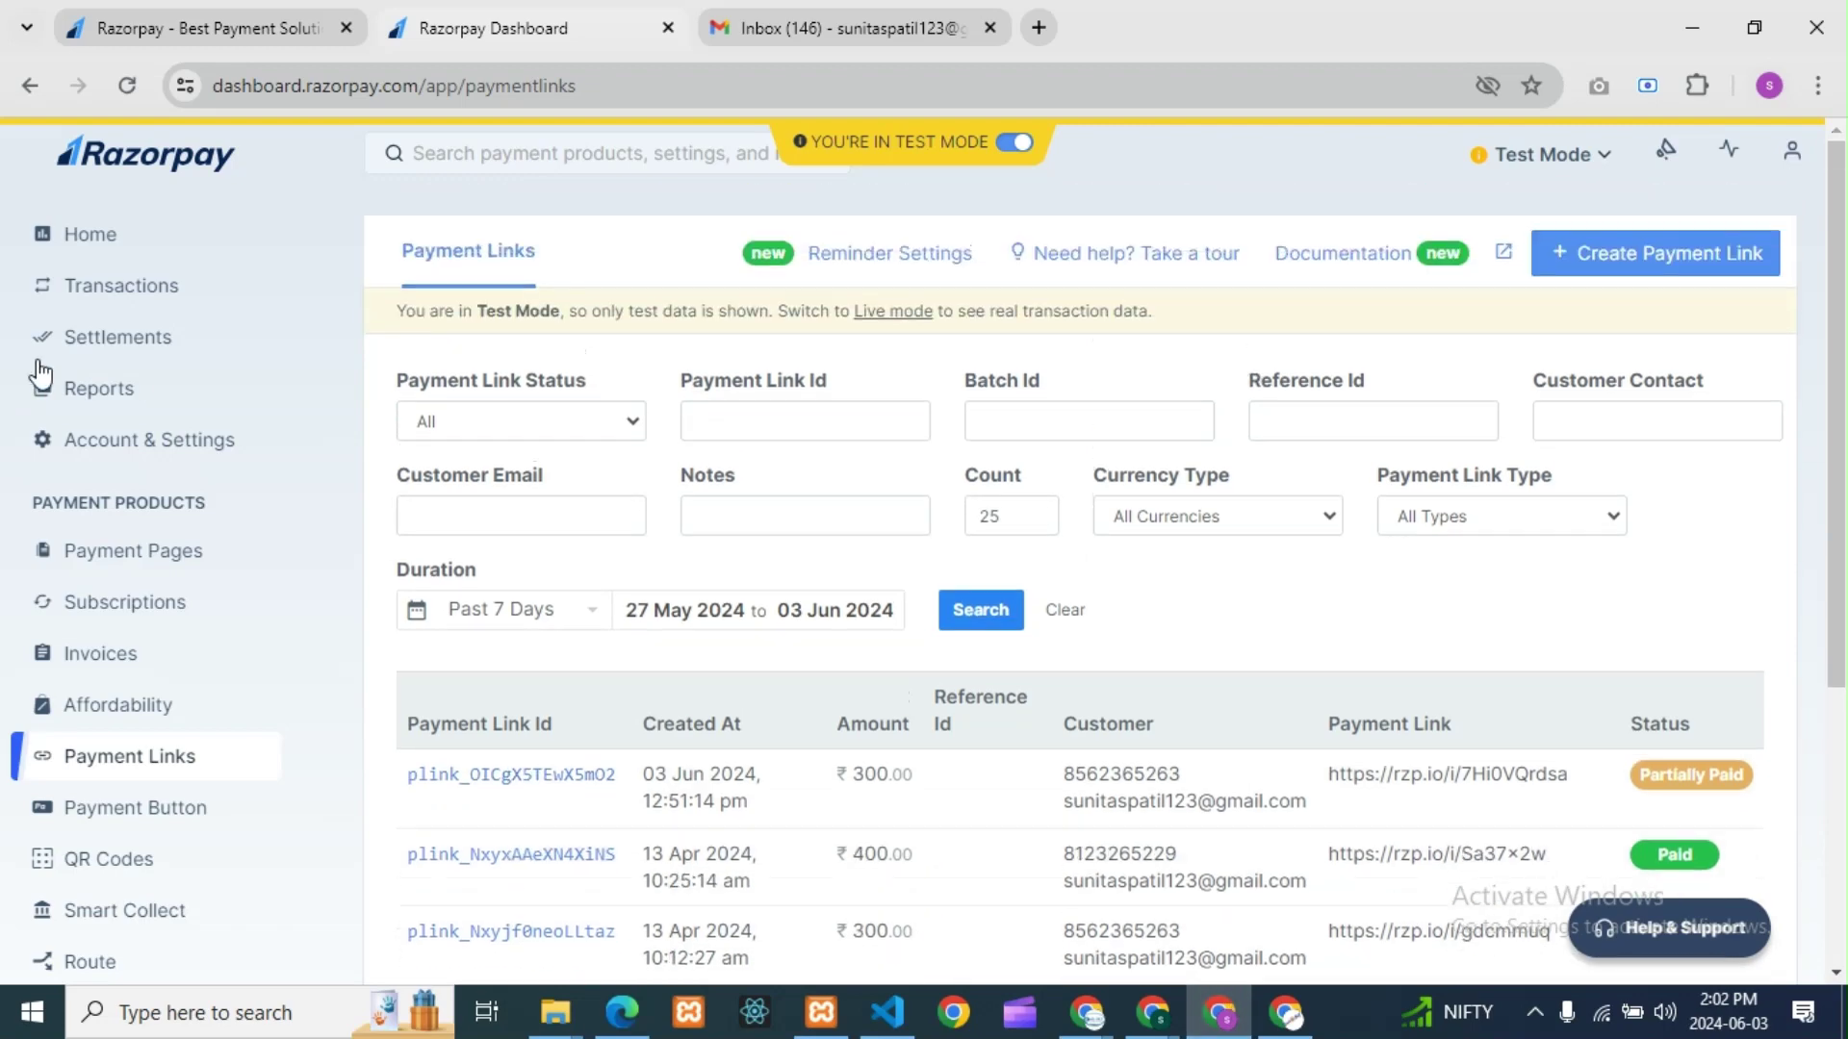
left_click(136, 302)
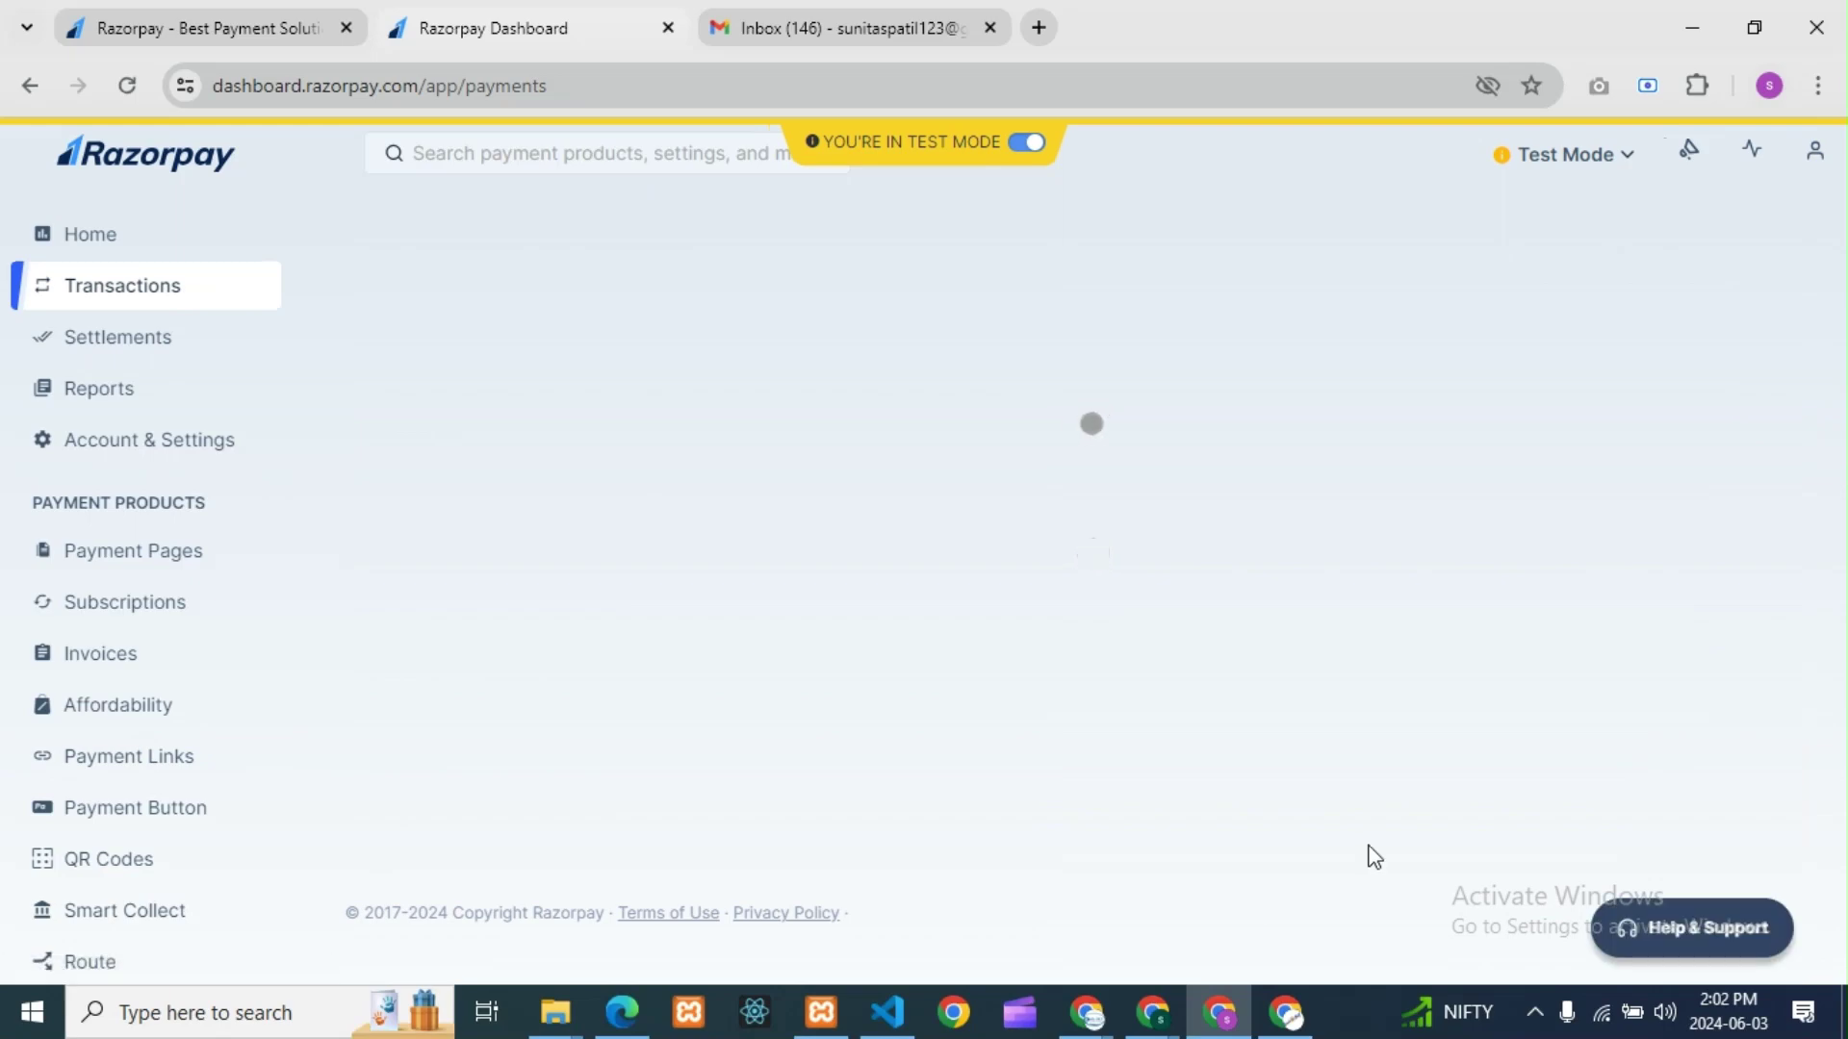
scroll(1299, 789, "down", 3)
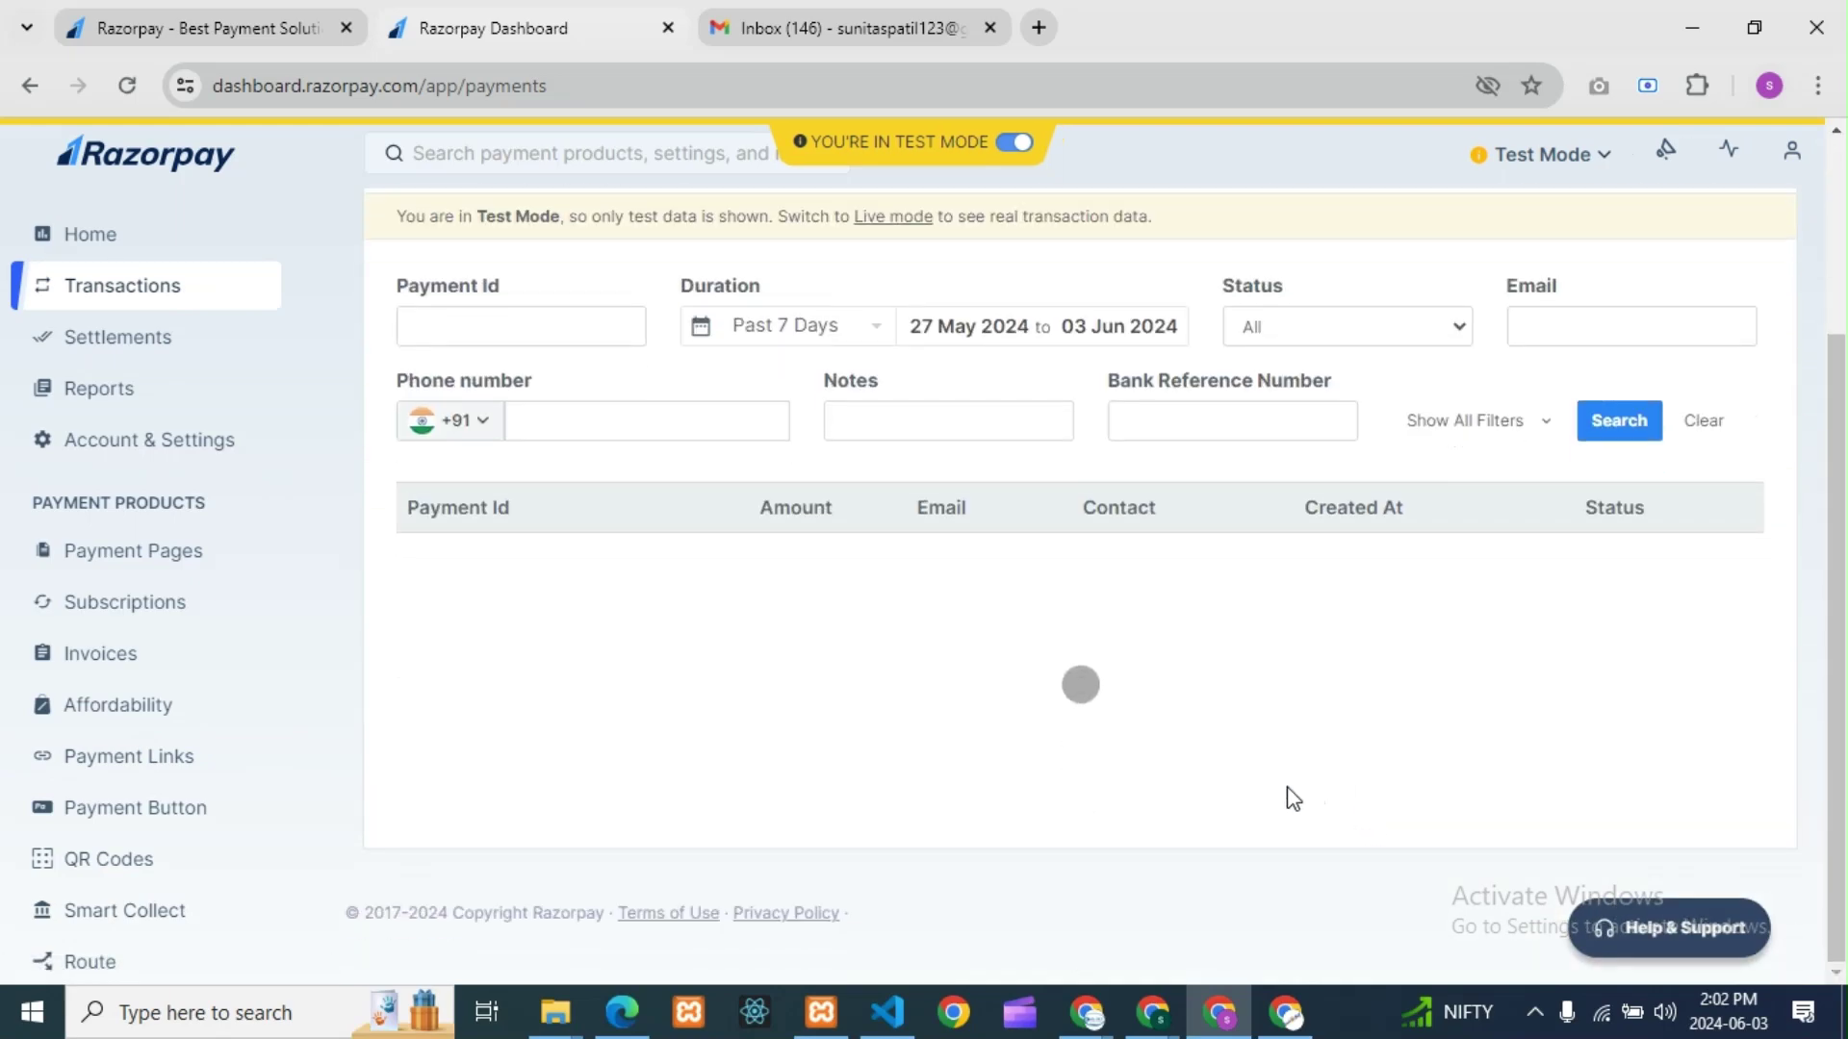